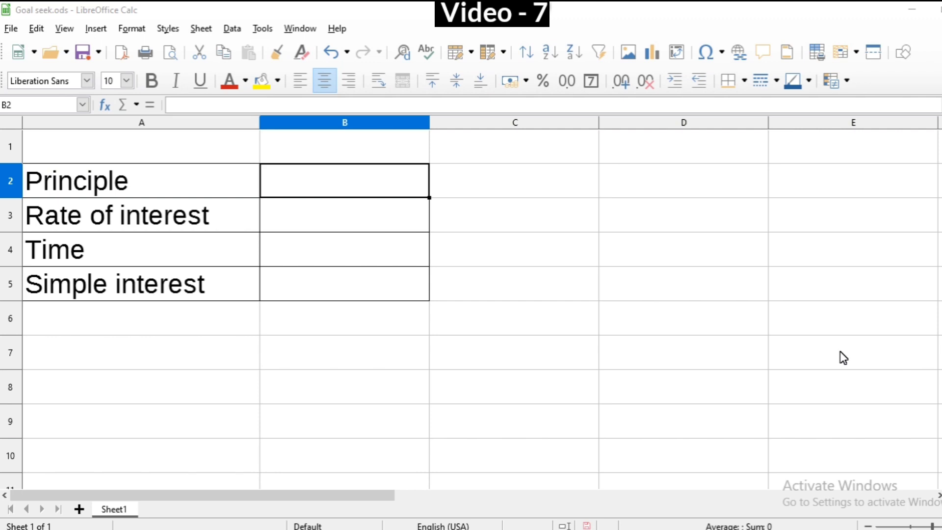
Examine the simple interest table's Principle, Rate of interest, Time and Simple interest rows.
{"action": "left_click", "coordinate": [305, 385]}
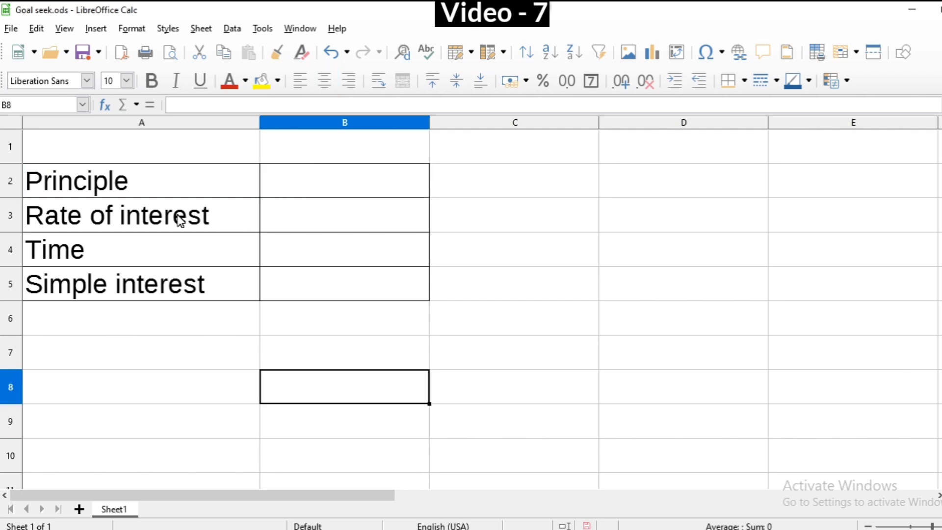
{"action": "left_click", "coordinate": [156, 282]}
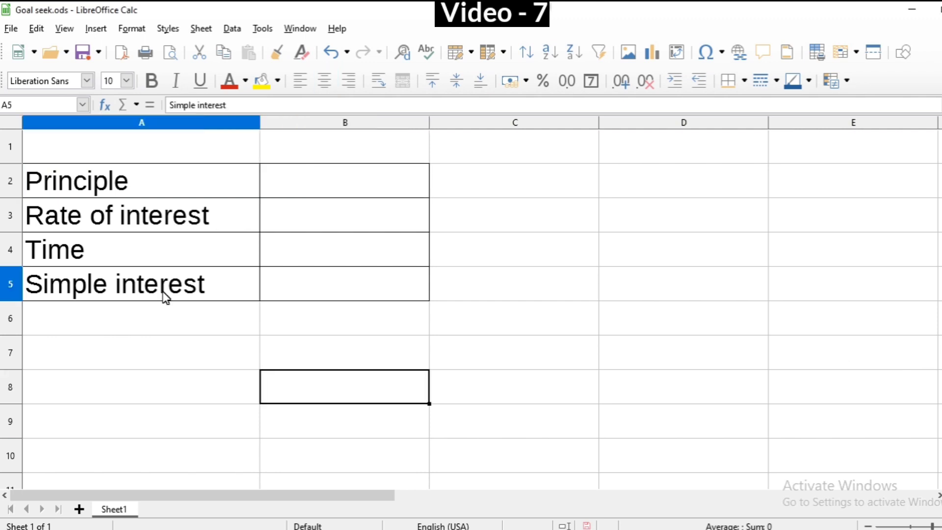
{"action": "left_click", "coordinate": [168, 258]}
{"action": "left_click", "coordinate": [177, 220]}
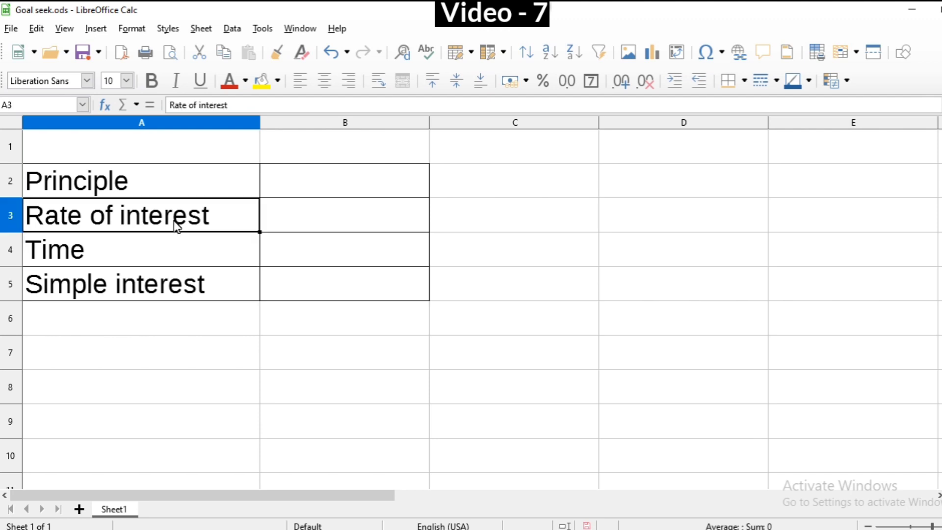
{"action": "left_click", "coordinate": [188, 195]}
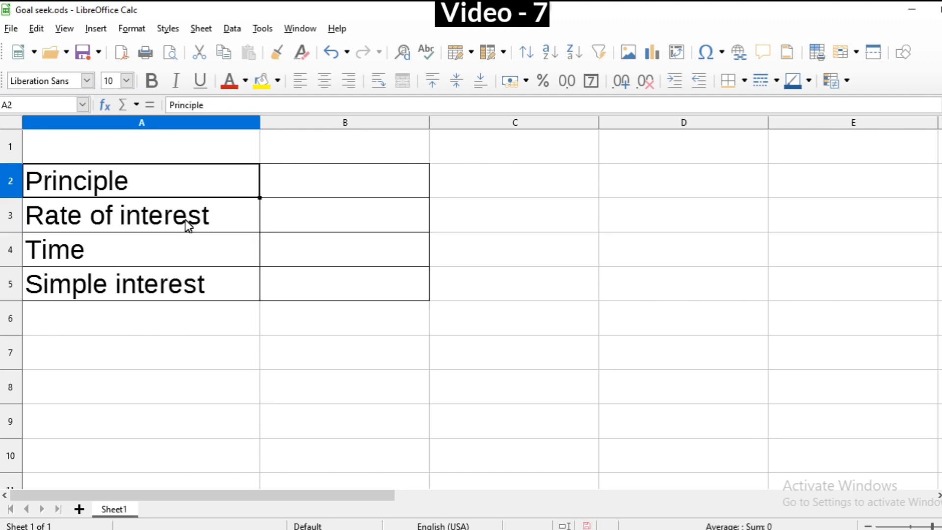
{"action": "left_click", "coordinate": [189, 219]}
{"action": "left_click", "coordinate": [177, 256]}
{"action": "left_click", "coordinate": [309, 290]}
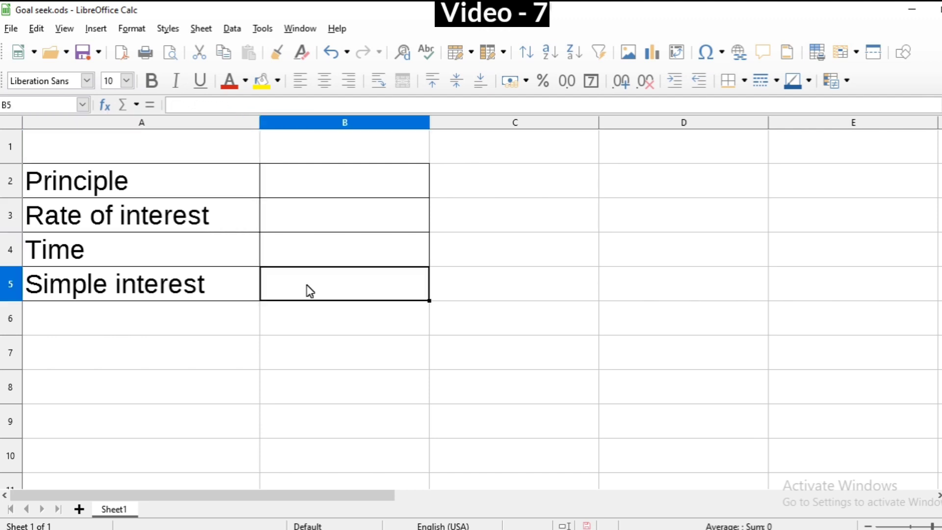
{"action": "key", "text": "ctrl+e"}
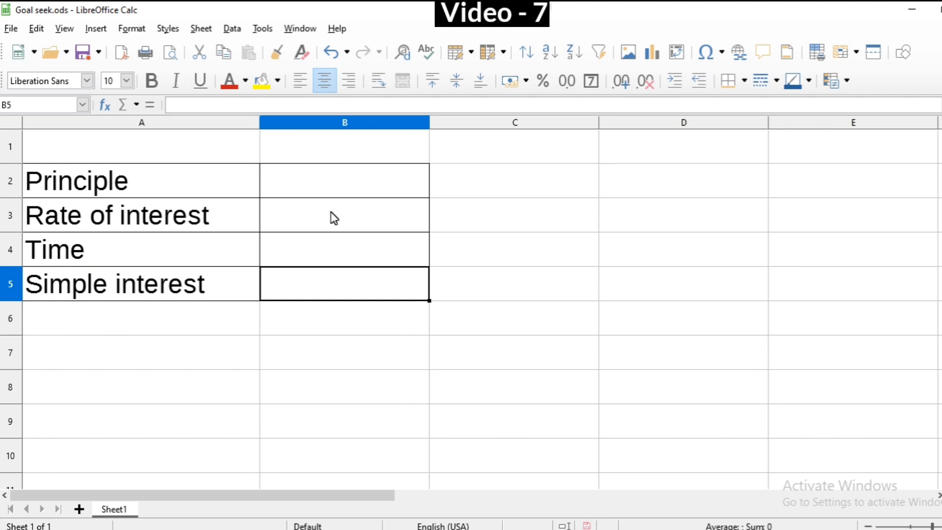
Enter 100000 for Principle in B2, 7.5% for Rate of interest in B3 and 1 for Time in B4.
{"action": "left_click", "coordinate": [336, 191]}
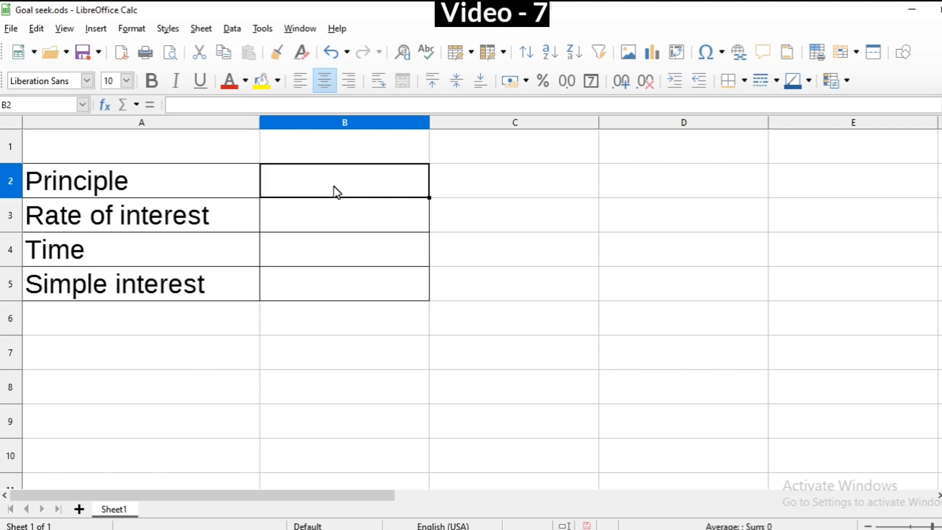
{"action": "type", "text": "100000"}
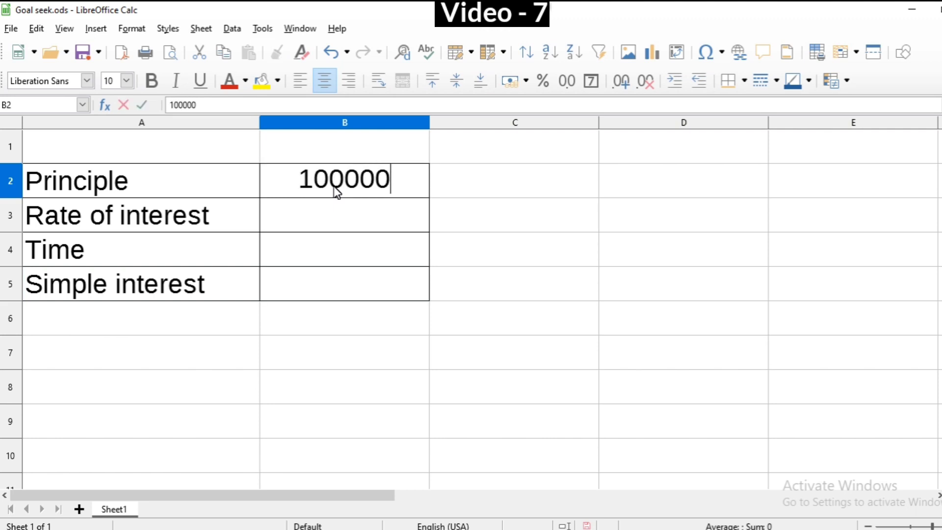
{"action": "key", "text": "Return"}
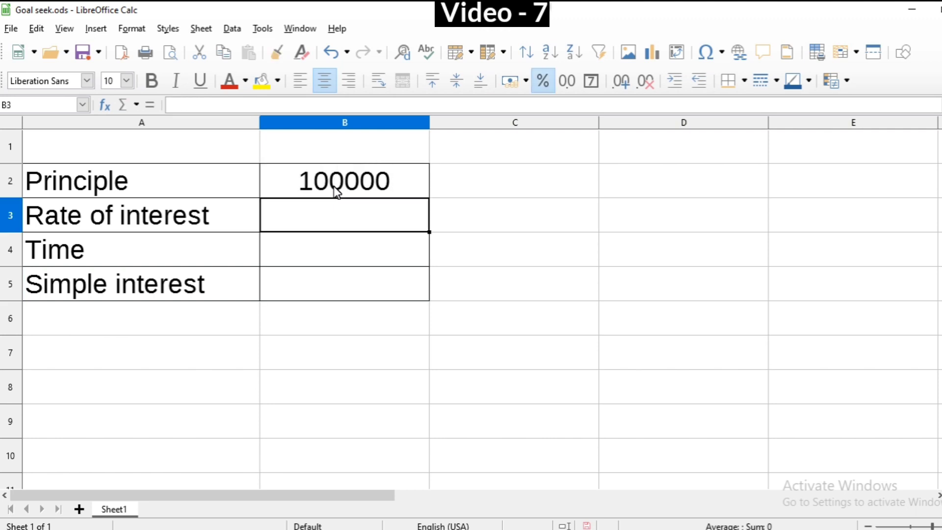
{"action": "type", "text": "7.5"}
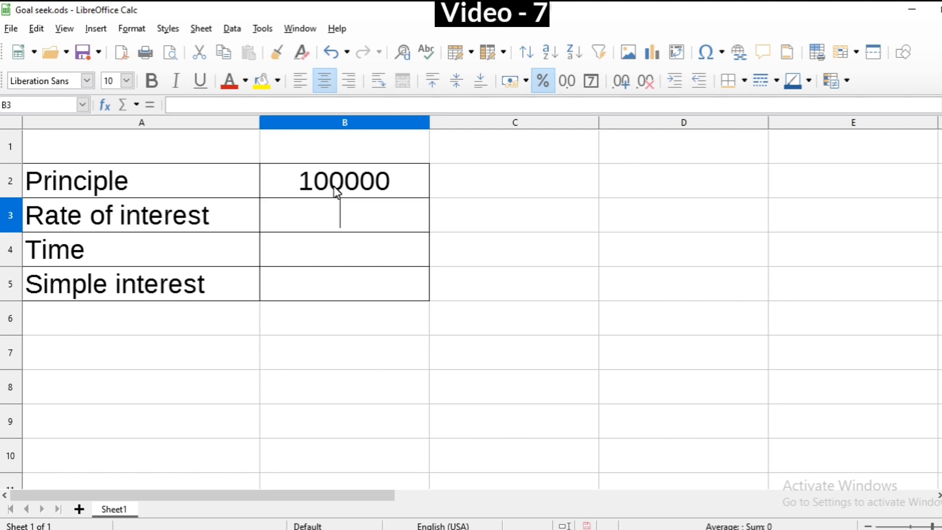
{"action": "type", "text": "%%"}
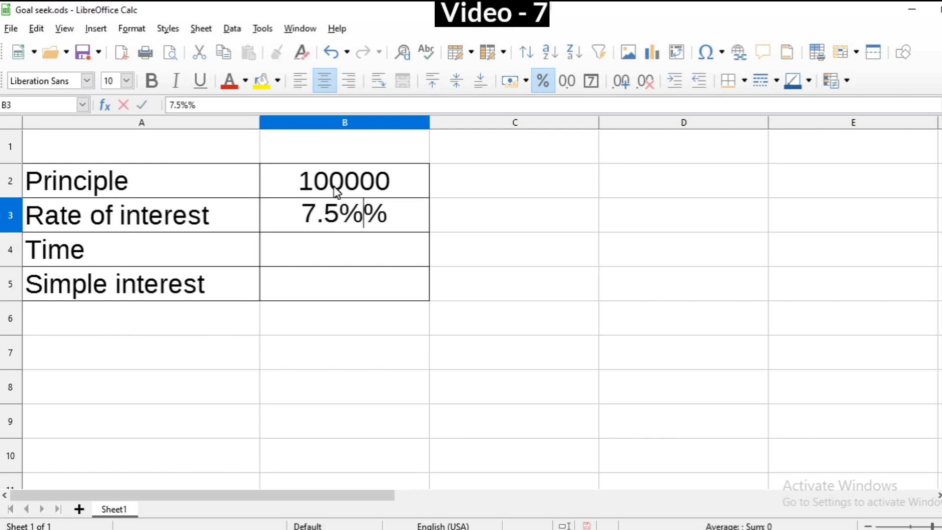
{"action": "key", "text": "BackSpace"}
{"action": "key", "text": "Return"}
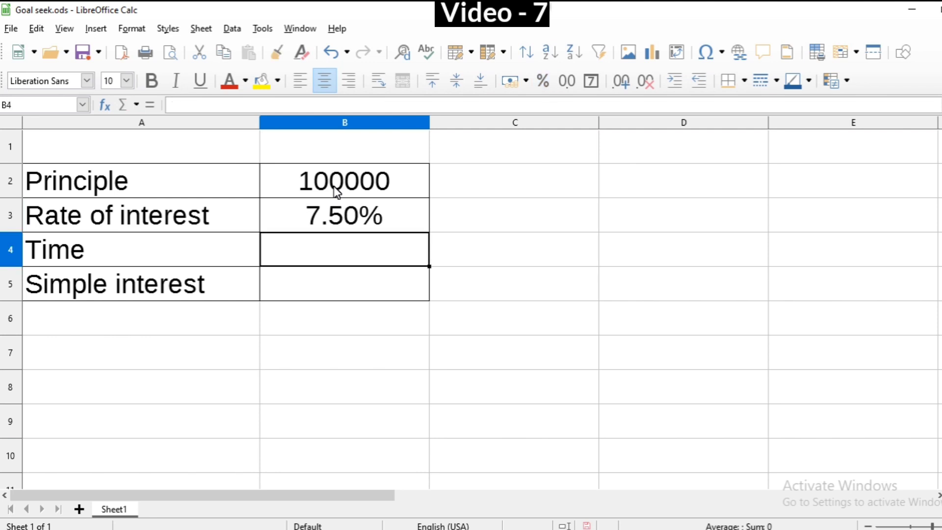
{"action": "type", "text": "1"}
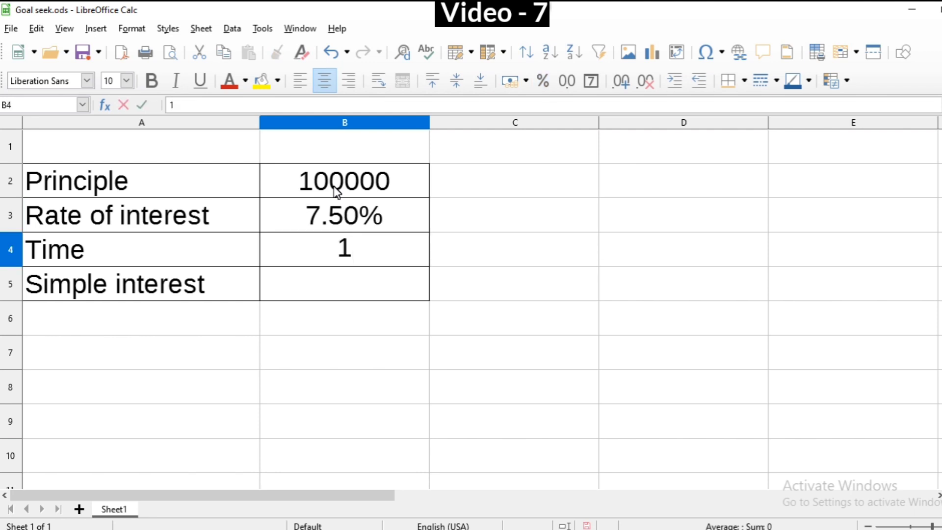
{"action": "key", "text": "Return"}
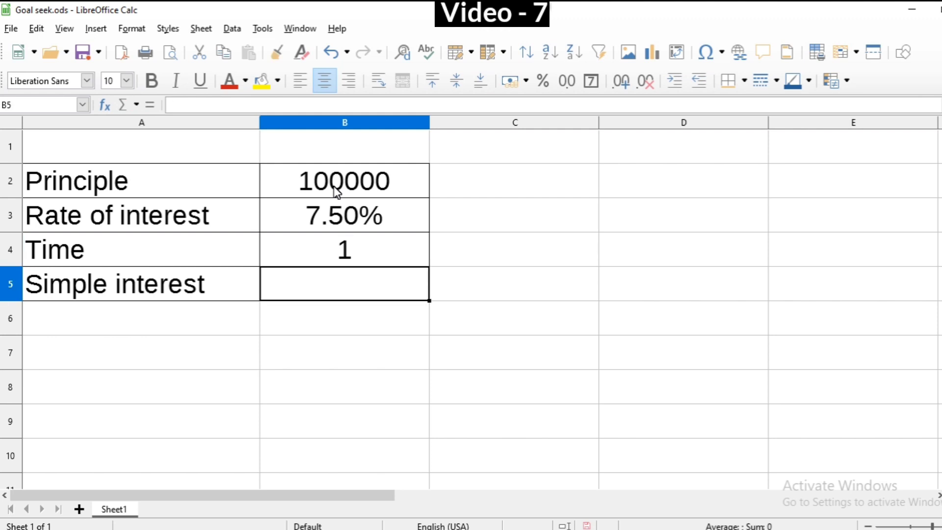
Calculate the simple interest in B5 with the formula =B2*B3*B4.
{"action": "type", "text": "="}
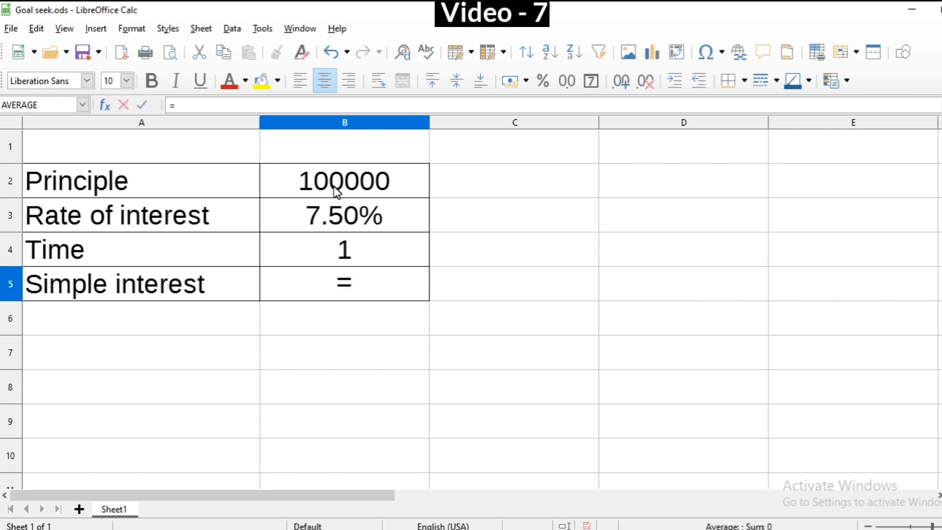
{"action": "type", "text": "b2"}
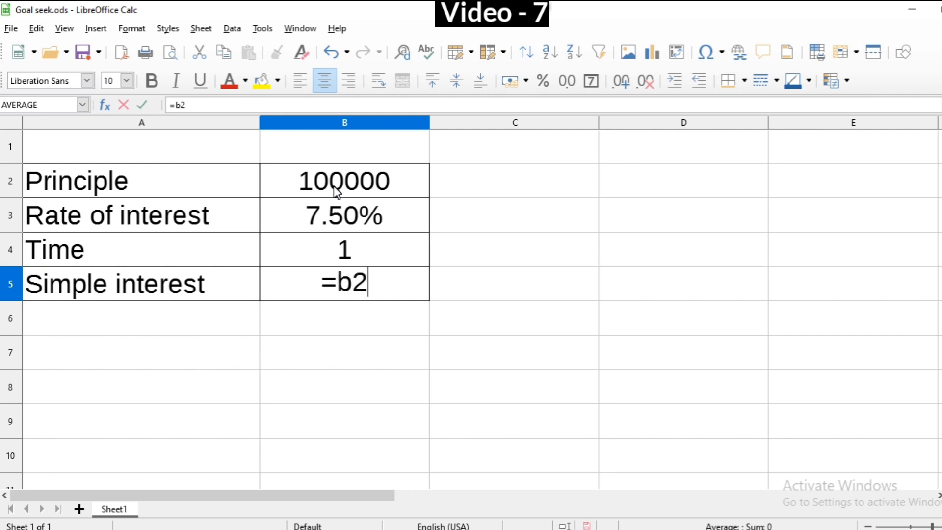
{"action": "type", "text": "*"}
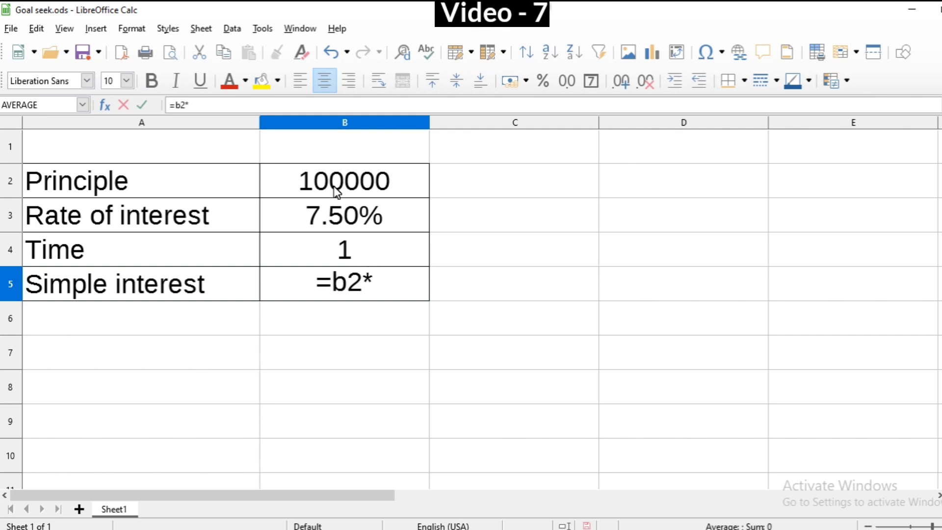
{"action": "type", "text": "b3"}
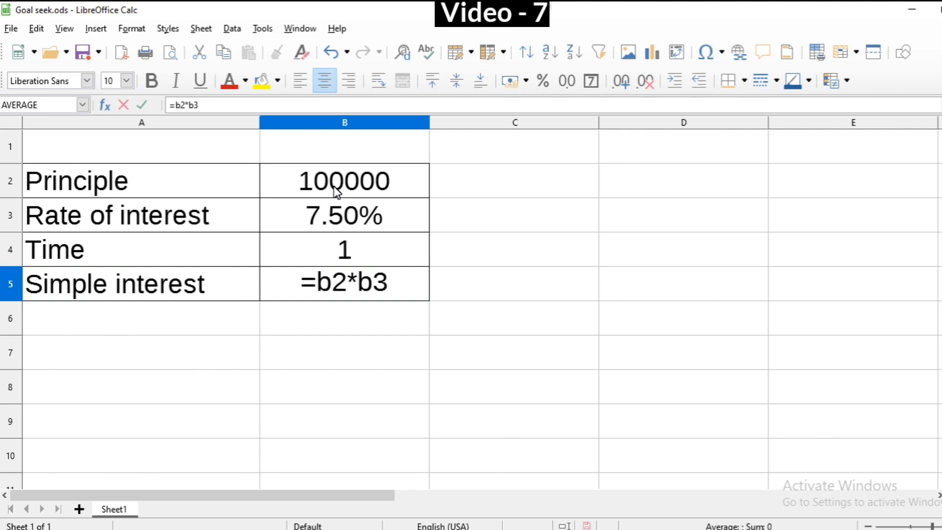
{"action": "type", "text": "*b4"}
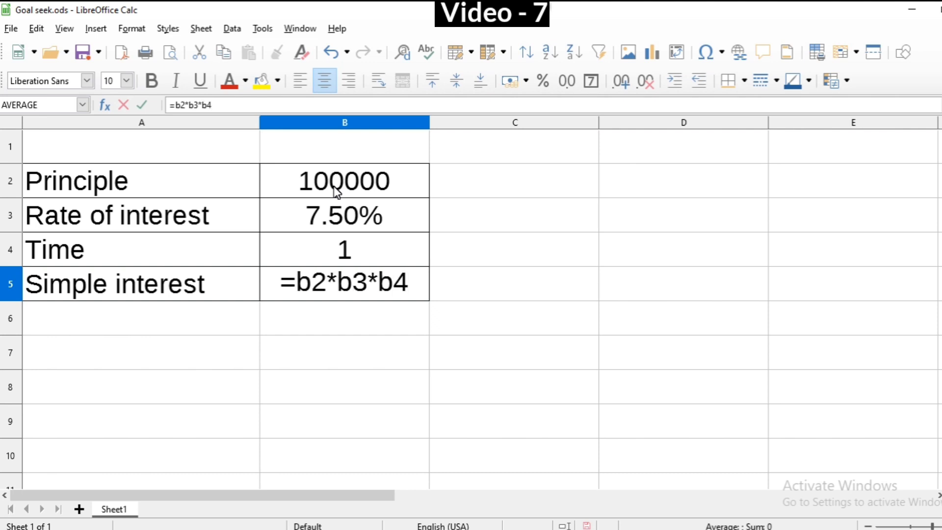
{"action": "key", "text": "Return"}
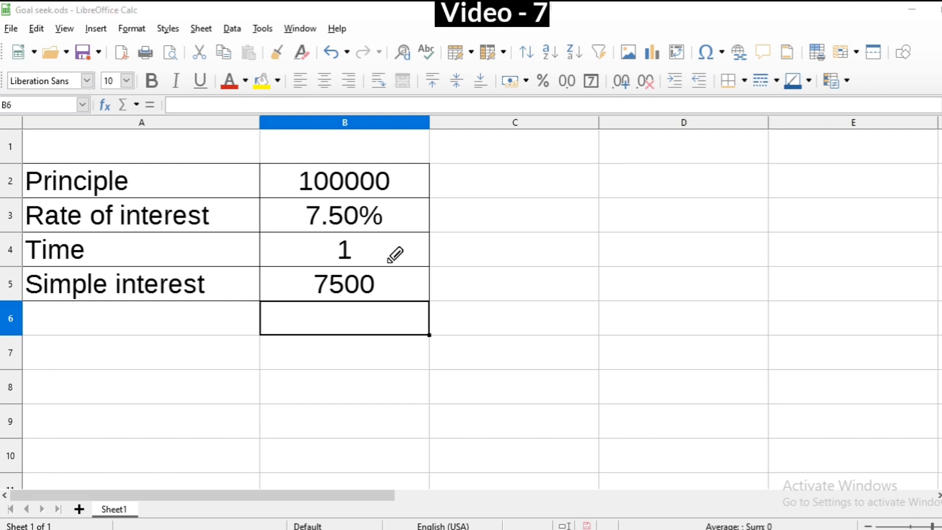
{"action": "mouse_move", "coordinate": [388, 263]}
{"action": "left_mouse_down"}
{"action": "mouse_move", "coordinate": [309, 288]}
{"action": "mouse_move", "coordinate": [392, 268]}
{"action": "left_mouse_up"}
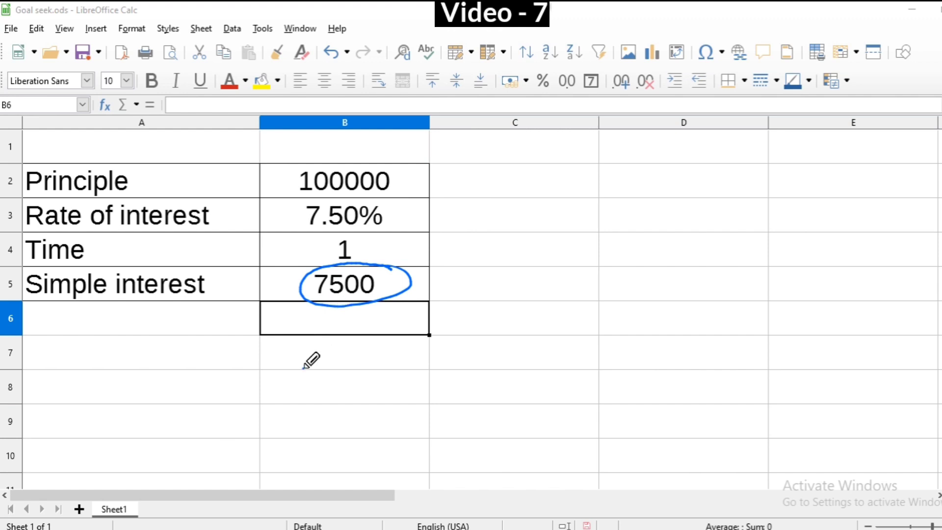
{"action": "left_click_drag", "start_coordinate": [305, 360], "coordinate": [309, 384]}
{"action": "left_click_drag", "start_coordinate": [330, 366], "coordinate": [347, 361]}
{"action": "mouse_move", "coordinate": [362, 352]}
{"action": "left_mouse_down"}
{"action": "mouse_move", "coordinate": [362, 360]}
{"action": "mouse_move", "coordinate": [384, 348]}
{"action": "left_mouse_up"}
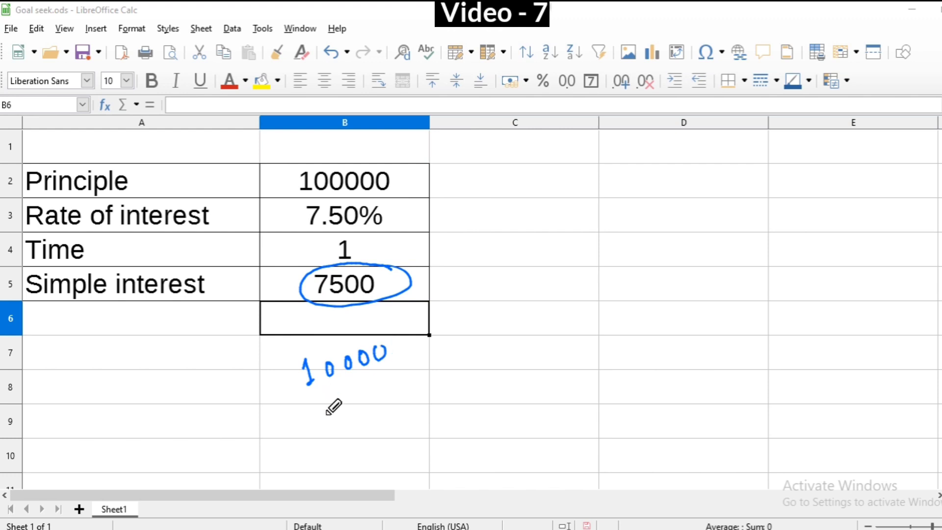
{"action": "mouse_move", "coordinate": [316, 410]}
{"action": "left_mouse_down"}
{"action": "mouse_move", "coordinate": [322, 429]}
{"action": "mouse_move", "coordinate": [387, 386]}
{"action": "left_mouse_up"}
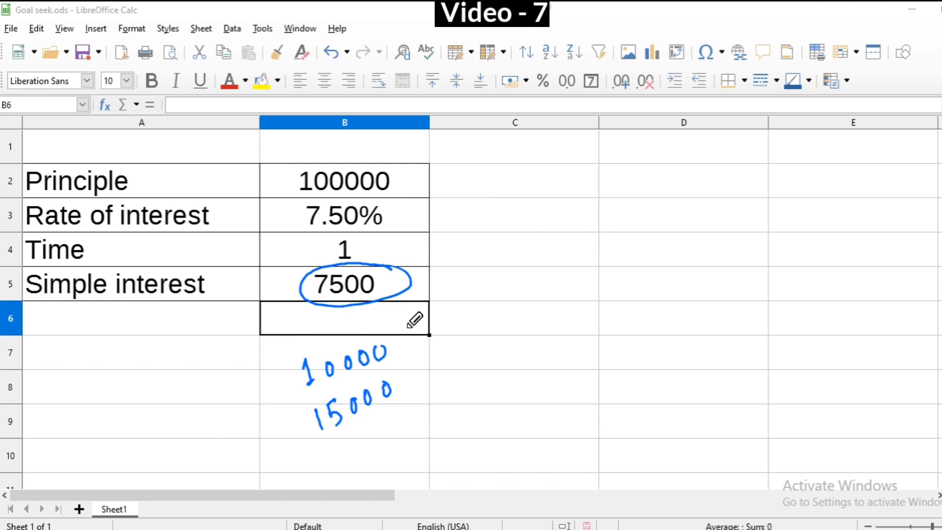
{"action": "left_click_drag", "start_coordinate": [372, 249], "coordinate": [399, 242]}
{"action": "mouse_move", "coordinate": [396, 210]}
{"action": "left_mouse_down"}
{"action": "mouse_move", "coordinate": [423, 205]}
{"action": "mouse_move", "coordinate": [436, 167]}
{"action": "left_mouse_up"}
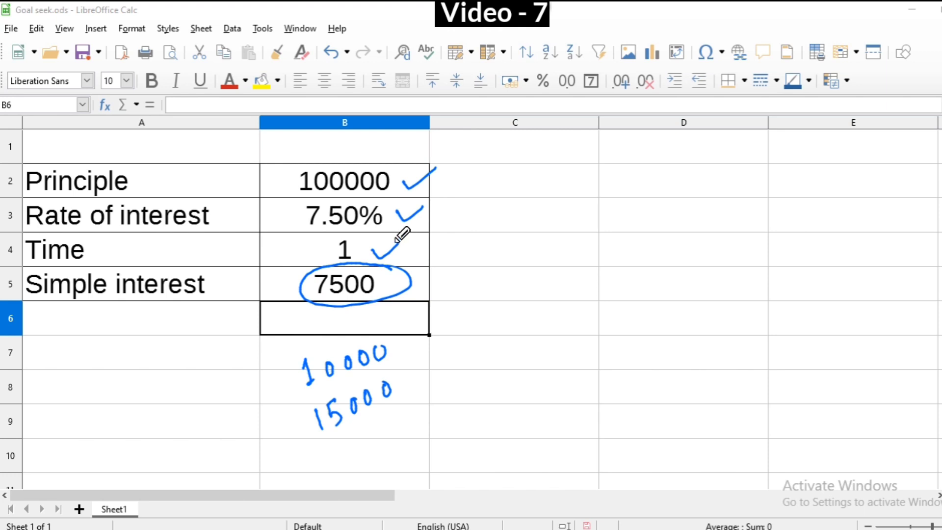
{"action": "left_click_drag", "start_coordinate": [395, 353], "coordinate": [417, 346]}
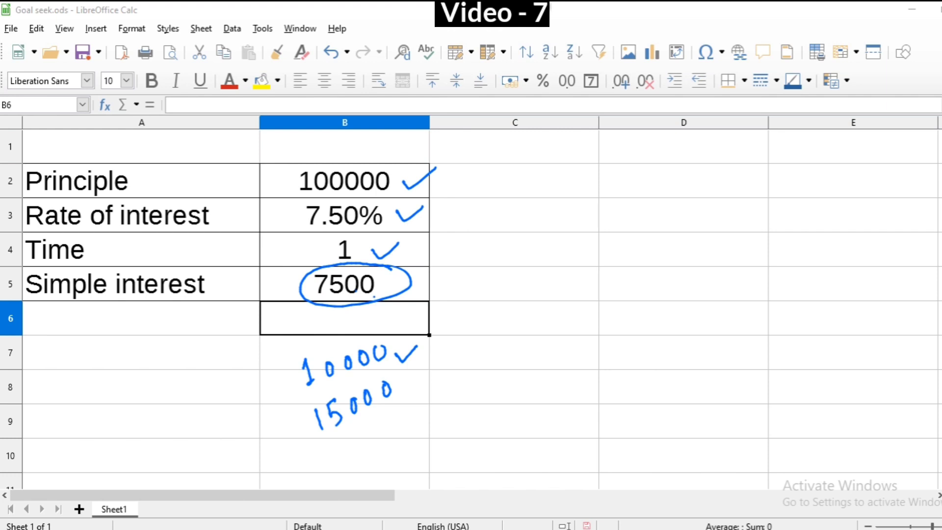
{"action": "key", "text": "Escape"}
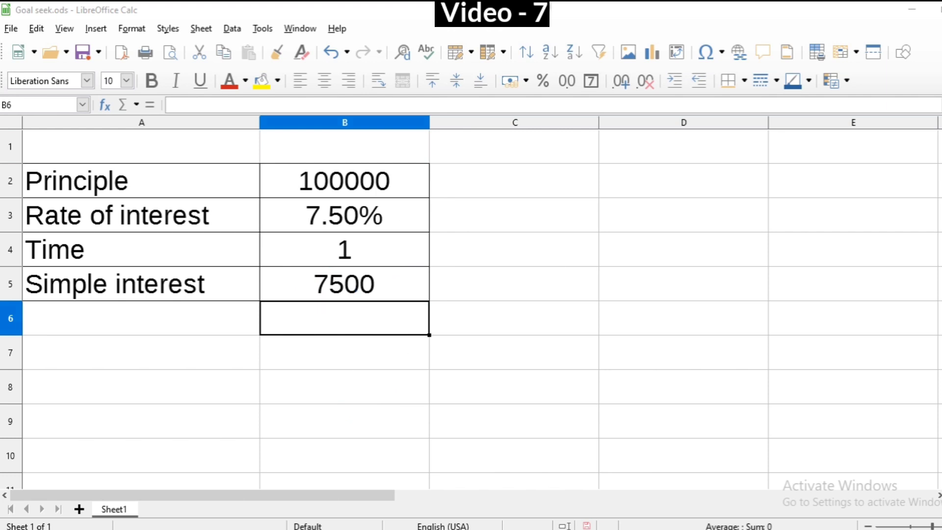
Start Goal Seek with the simple interest cell B5 as the formula cell and 15000 as the target value.
{"action": "left_click_drag", "start_coordinate": [344, 182], "coordinate": [374, 286]}
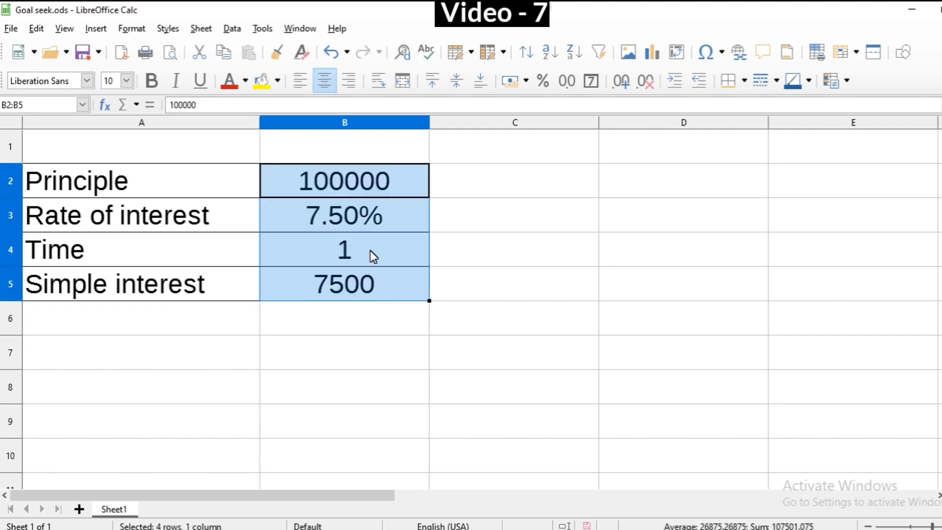
{"action": "left_click", "coordinate": [262, 30]}
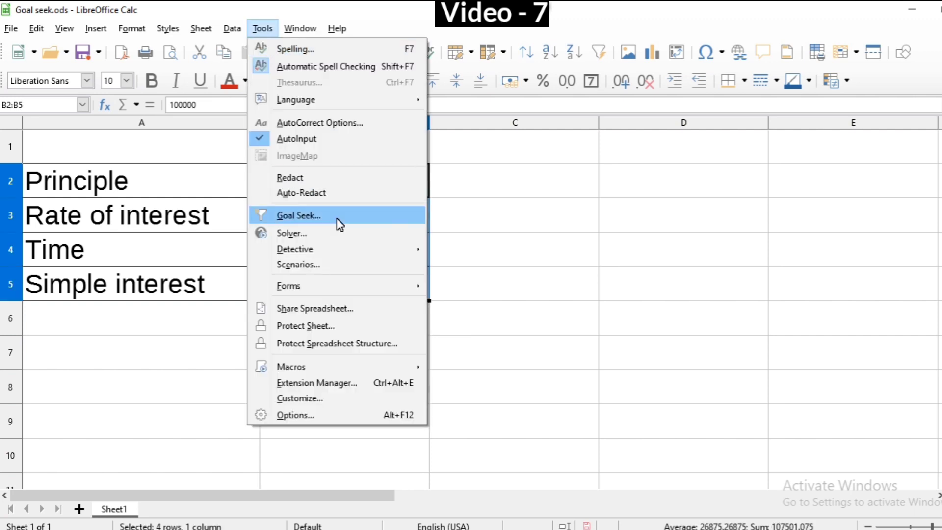
{"action": "left_click", "coordinate": [337, 218]}
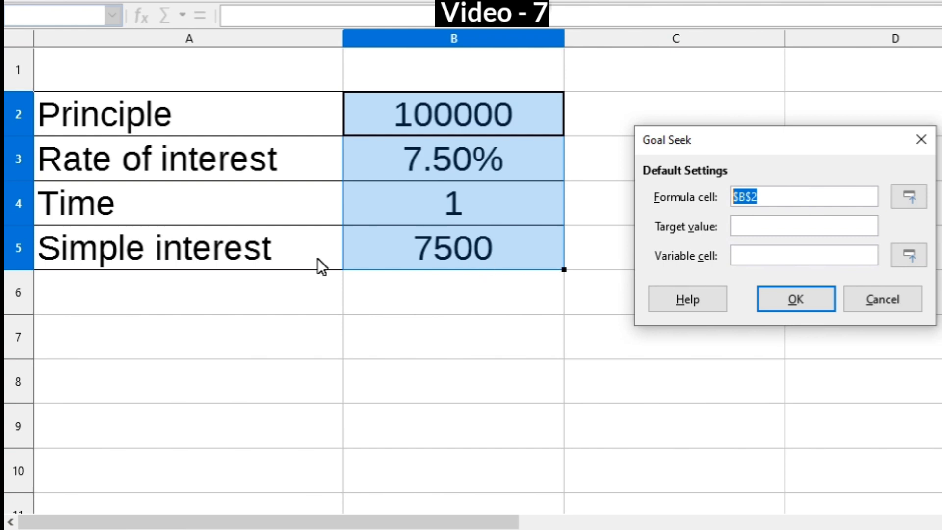
{"action": "left_click", "coordinate": [466, 249]}
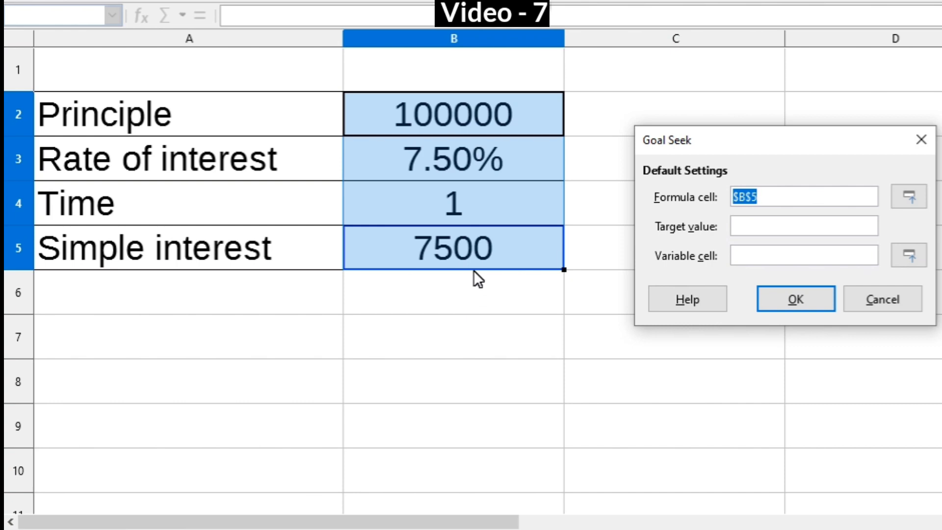
{"action": "left_click", "coordinate": [781, 221]}
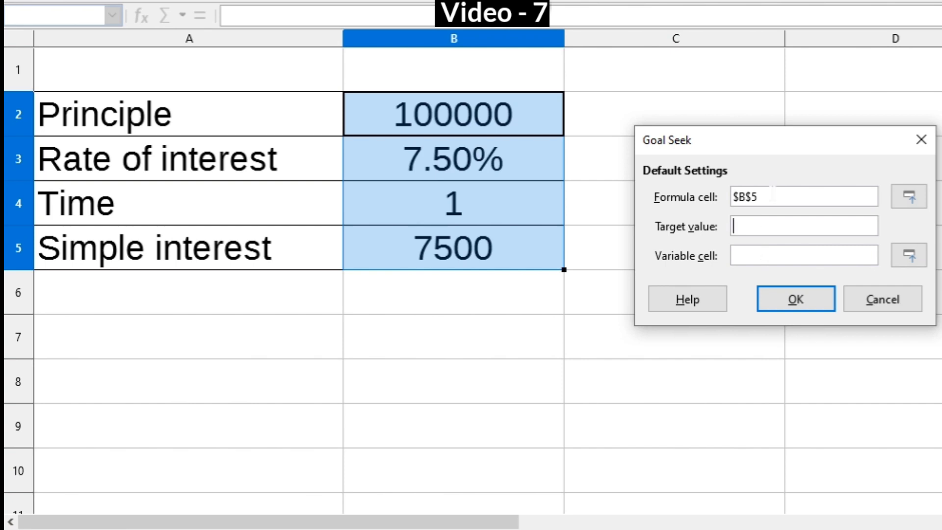
{"action": "type", "text": "1500 0"}
Set the Goal Seek variable cell to the Time value in B4.
{"action": "left_click", "coordinate": [786, 255]}
{"action": "left_click", "coordinate": [497, 196]}
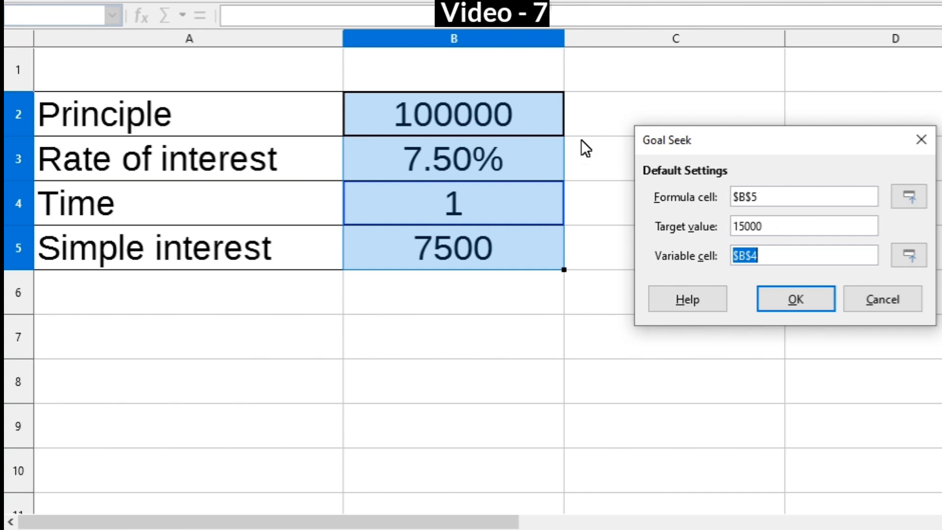
{"action": "left_click", "coordinate": [523, 157]}
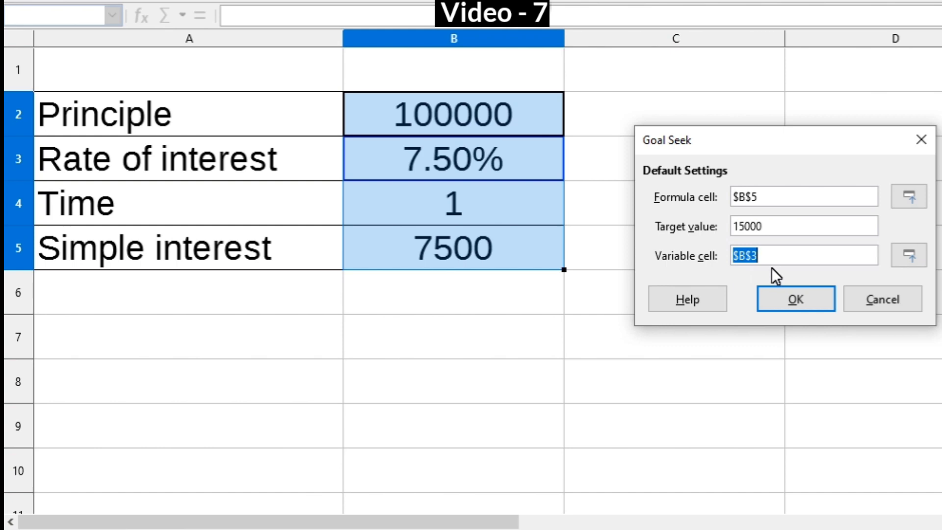
{"action": "left_click", "coordinate": [505, 116]}
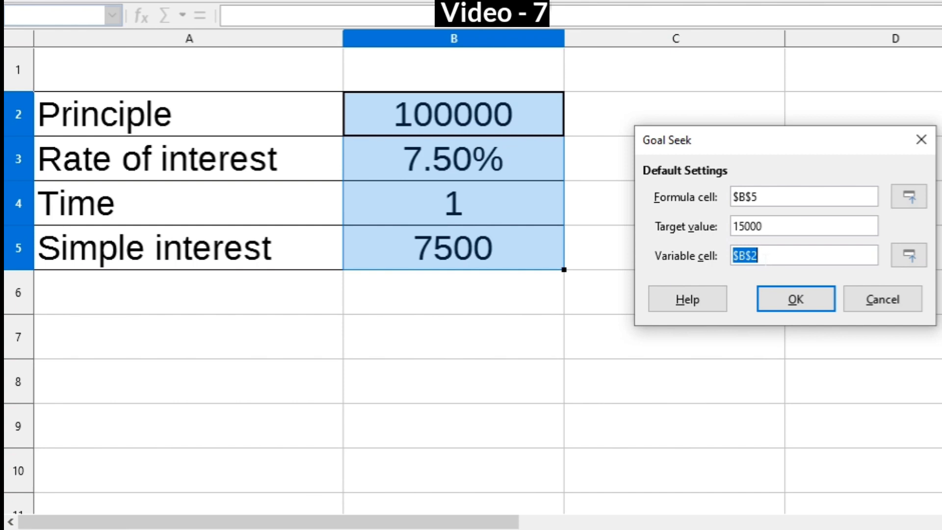
{"action": "left_click", "coordinate": [543, 189]}
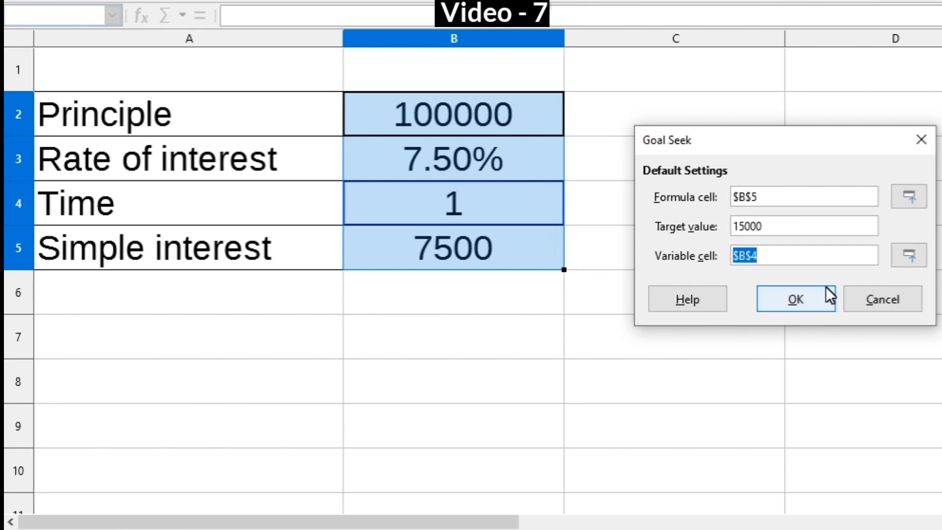
Run Goal Seek, insert its result into the Time cell B4, and check the Time and Simple interest cells.
{"action": "left_click", "coordinate": [807, 300]}
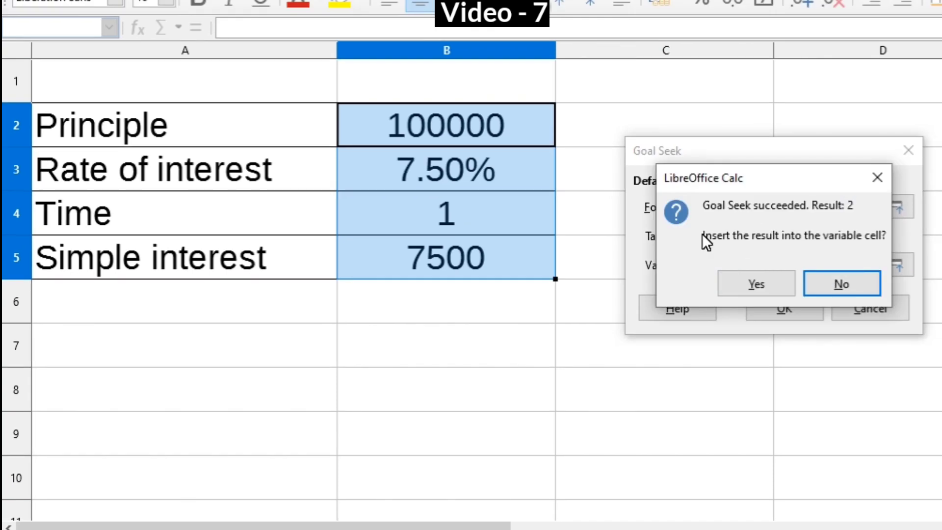
{"action": "left_click_drag", "start_coordinate": [702, 234], "coordinate": [889, 237]}
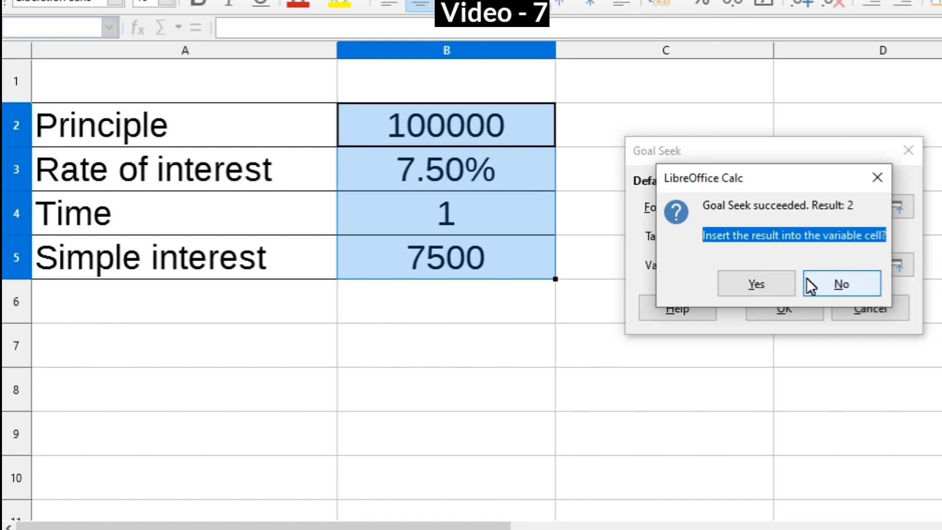
{"action": "left_click", "coordinate": [760, 287]}
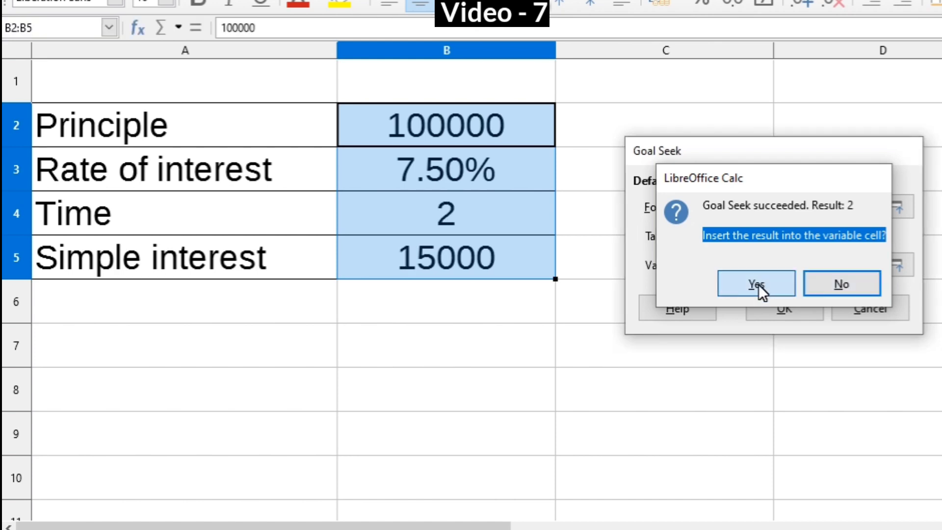
{"action": "left_click", "coordinate": [464, 219]}
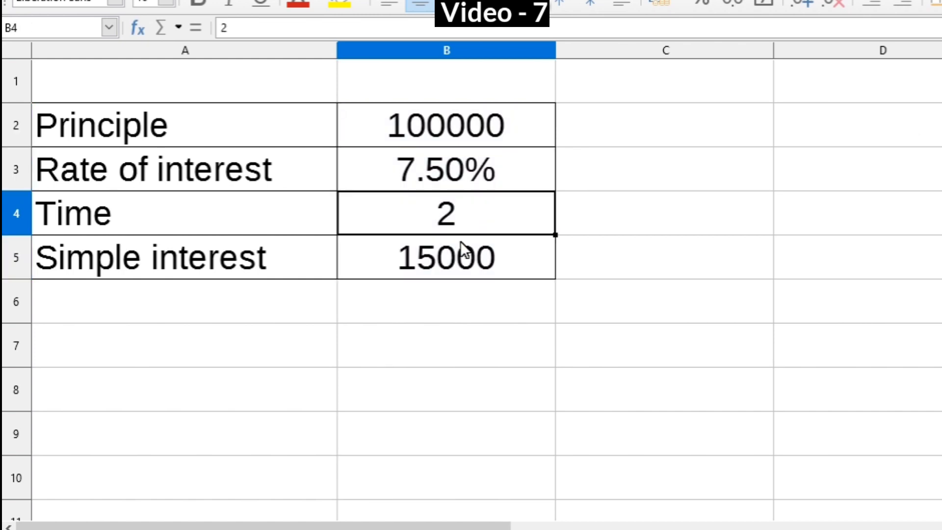
{"action": "left_click", "coordinate": [458, 262]}
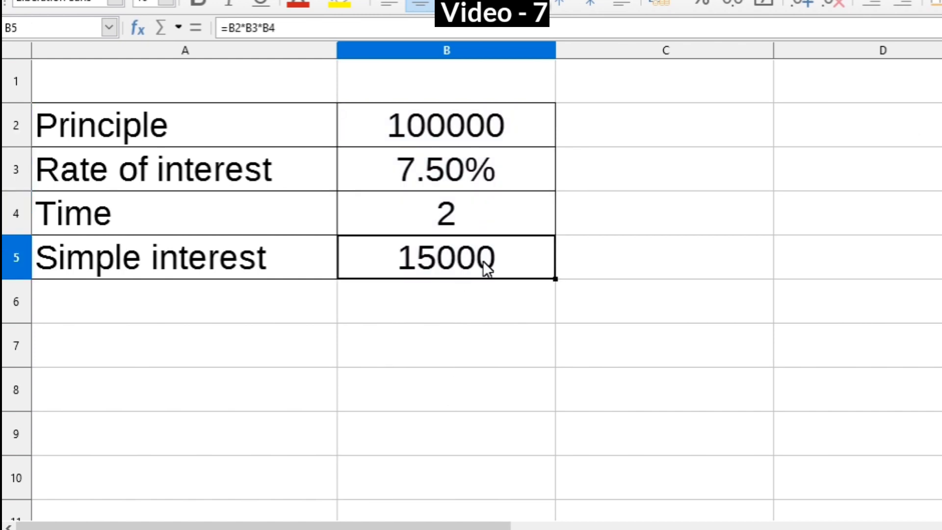
{"action": "left_click", "coordinate": [472, 214]}
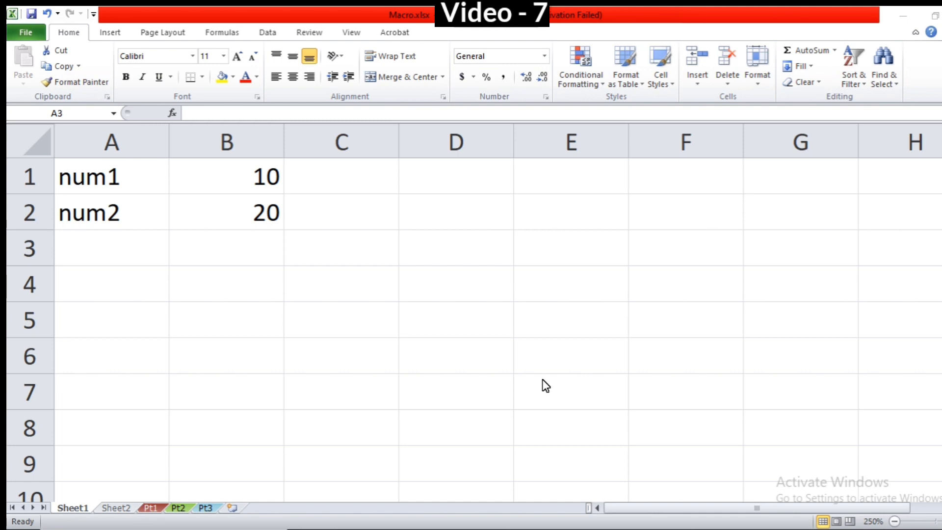
Switch to Macro.xlsx in Excel and compare the num1 and num2 values on Sheet1 and Sheet2.
{"action": "left_click", "coordinate": [74, 507]}
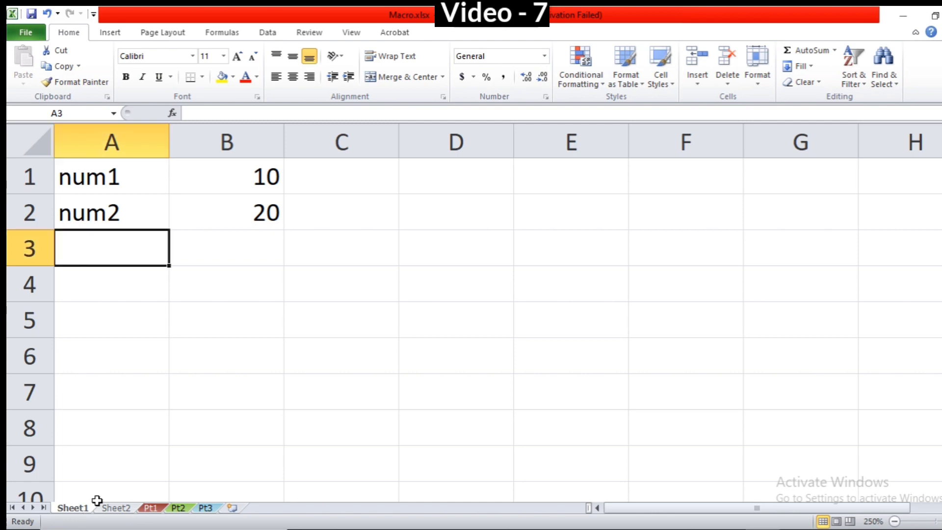
{"action": "left_click", "coordinate": [158, 358]}
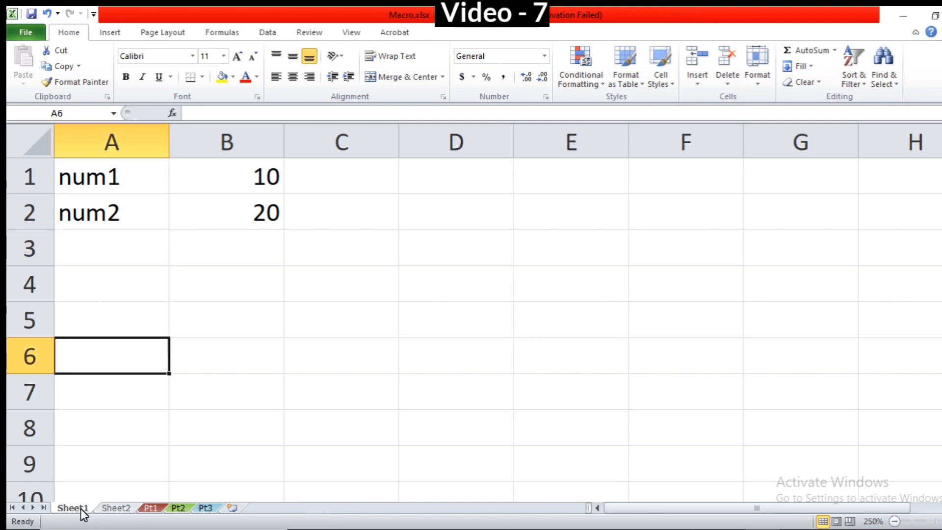
{"action": "left_click", "coordinate": [129, 509]}
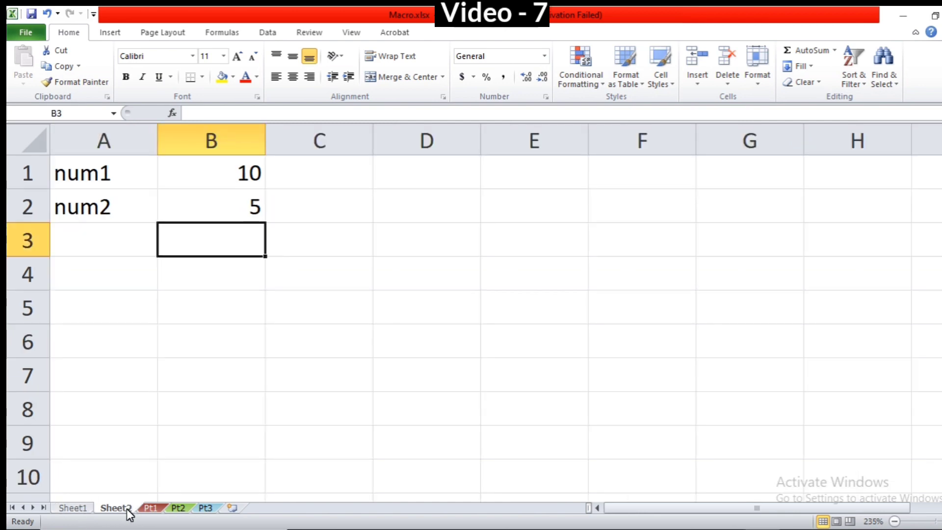
{"action": "left_click", "coordinate": [83, 509]}
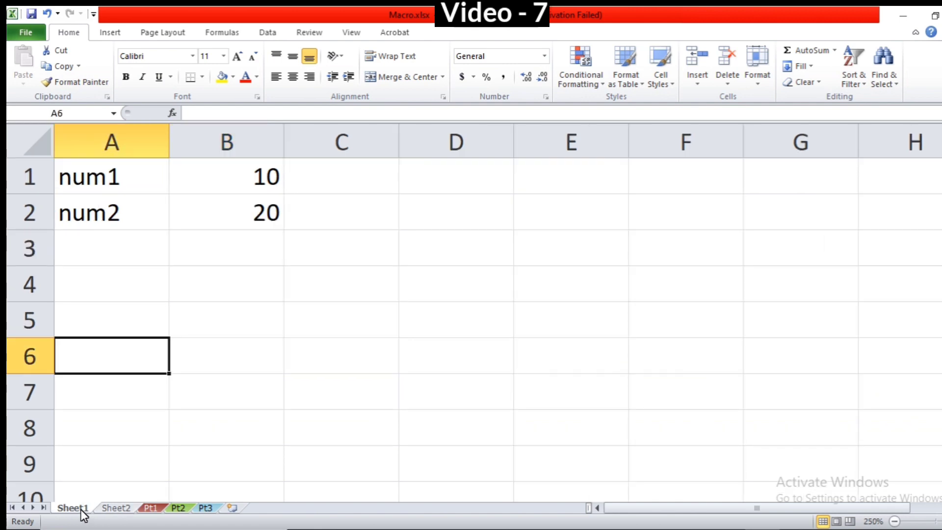
{"action": "left_click", "coordinate": [114, 510]}
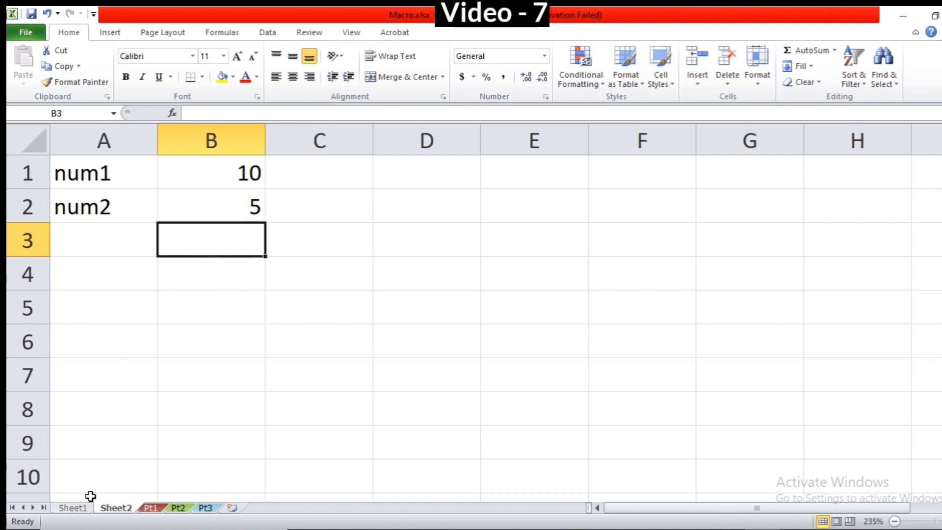
{"action": "left_click", "coordinate": [244, 168]}
{"action": "left_click", "coordinate": [243, 202]}
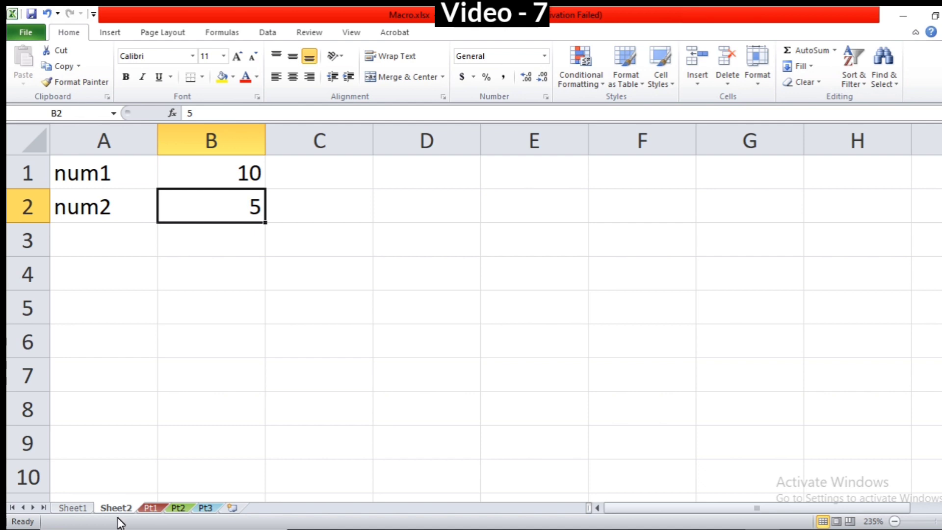
{"action": "left_click", "coordinate": [82, 511]}
{"action": "left_click", "coordinate": [244, 179]}
{"action": "left_click", "coordinate": [247, 210]}
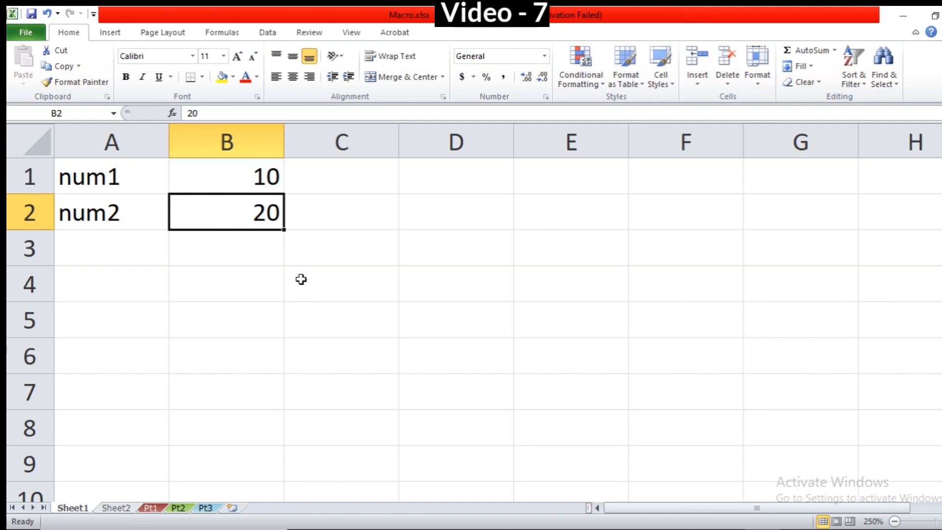
{"action": "left_click", "coordinate": [117, 508]}
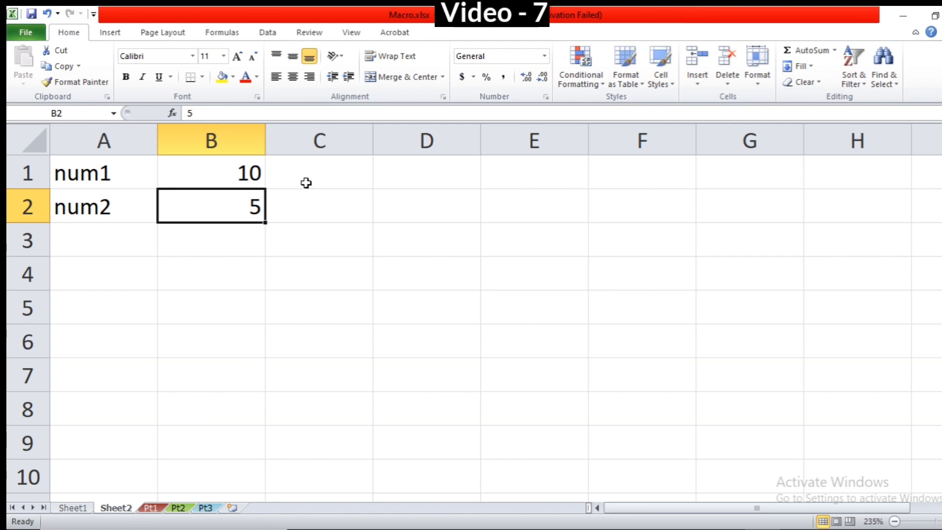
{"action": "left_click", "coordinate": [79, 508]}
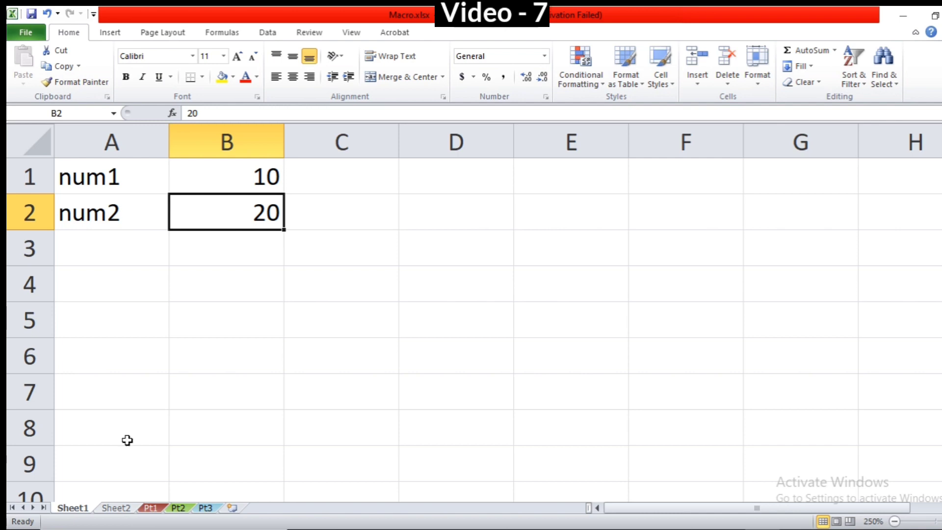
Select cell A1 on Sheet1 and turn on Use Relative References for macro recording.
{"action": "left_click", "coordinate": [351, 32]}
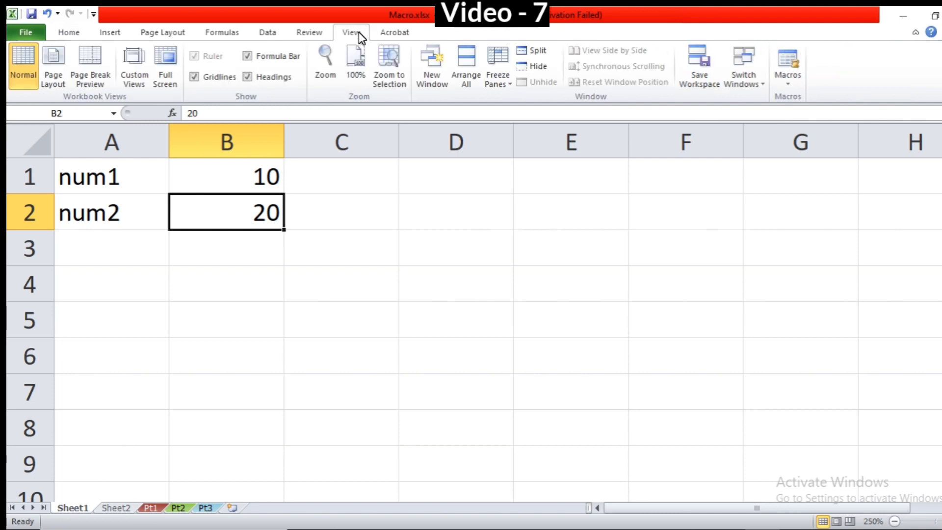
{"action": "left_click", "coordinate": [801, 86]}
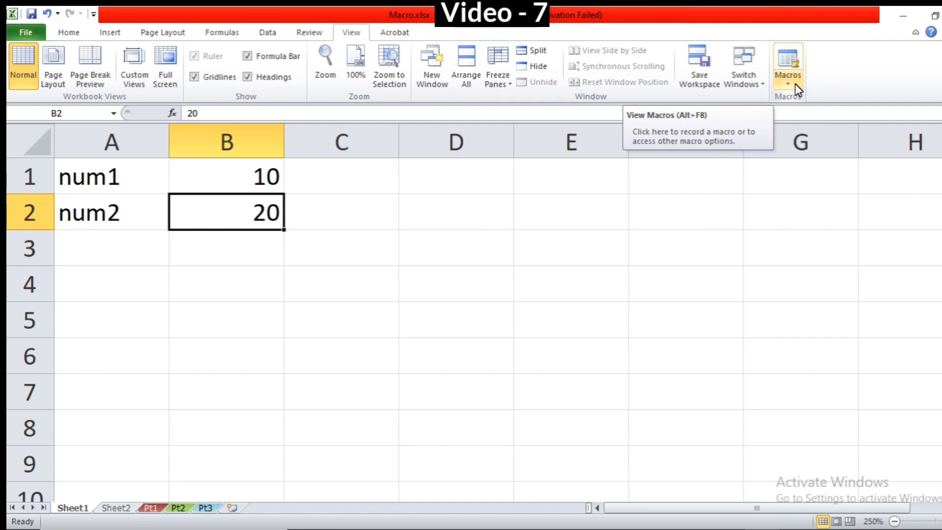
{"action": "left_click", "coordinate": [799, 89]}
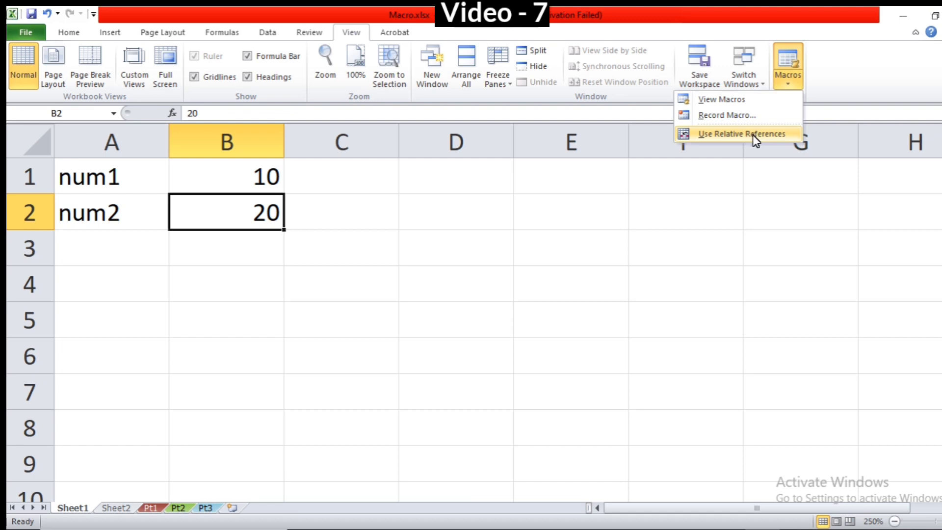
{"action": "left_click", "coordinate": [93, 178]}
{"action": "left_click", "coordinate": [93, 177]}
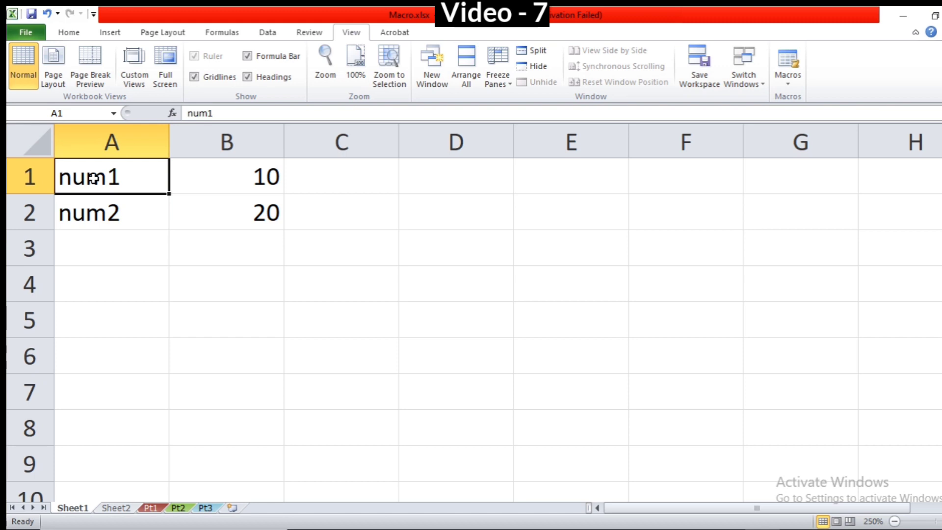
{"action": "left_click", "coordinate": [788, 73]}
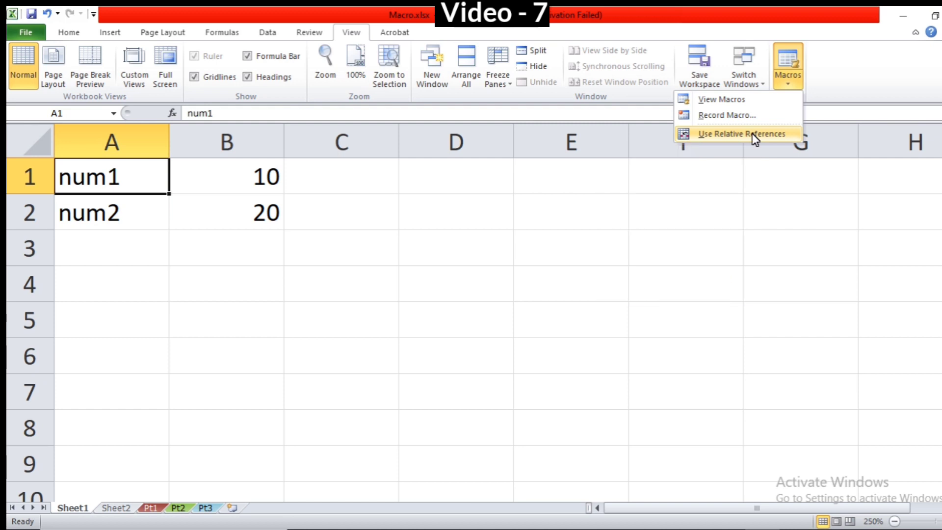
{"action": "left_click", "coordinate": [697, 133]}
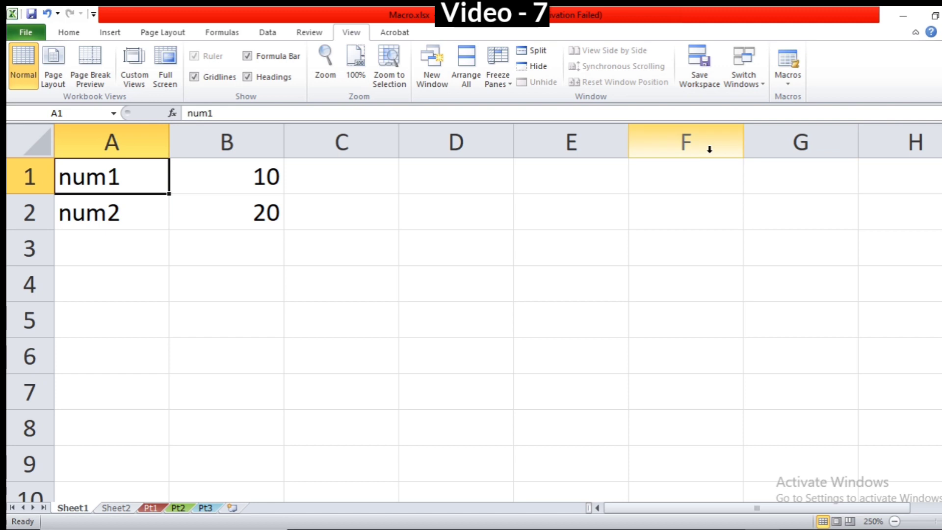
Start recording a macro named demo with the shortcut letter d, stored in This Workbook.
{"action": "left_click", "coordinate": [788, 81]}
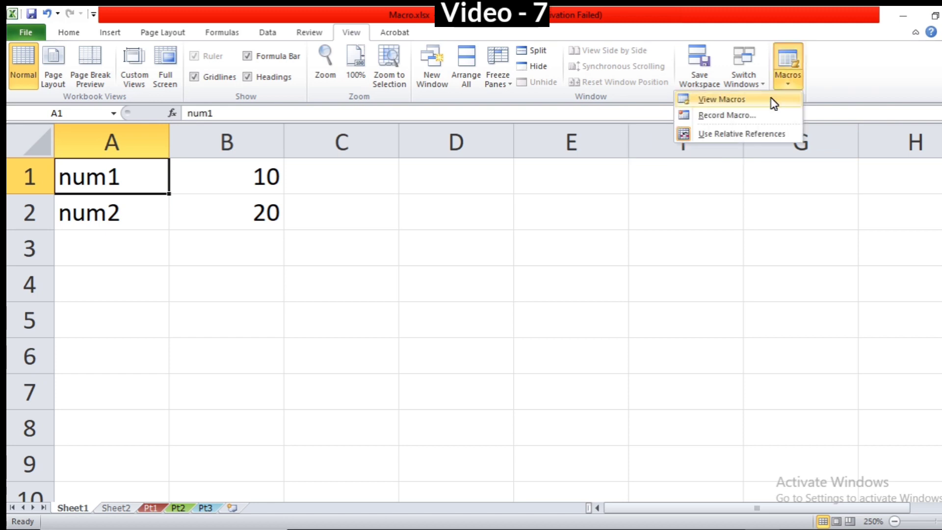
{"action": "left_click", "coordinate": [735, 115]}
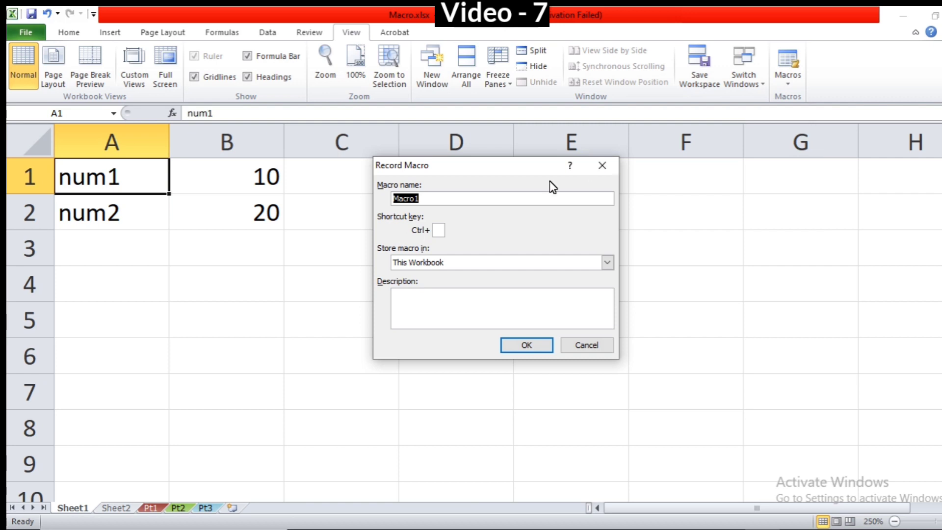
{"action": "type", "text": "demo"}
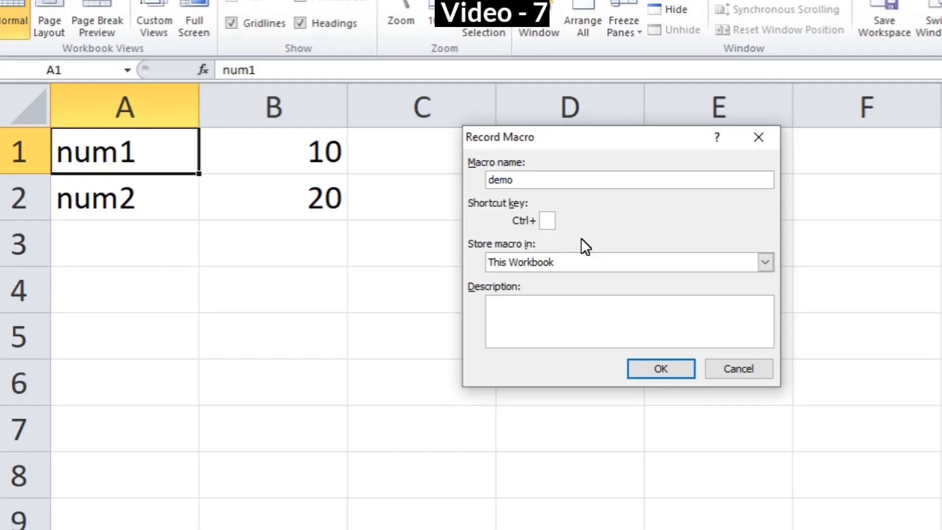
{"action": "key", "text": "Tab"}
{"action": "type", "text": "d"}
{"action": "left_click", "coordinate": [663, 372]}
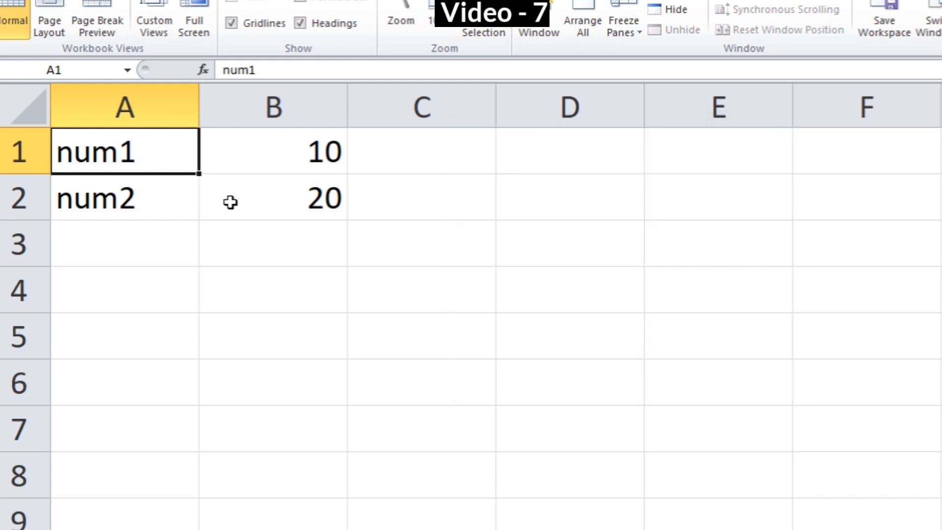
Calculate the sum of the two numbers in B3 with the formula =sum(B1:B2).
{"action": "left_click", "coordinate": [267, 238]}
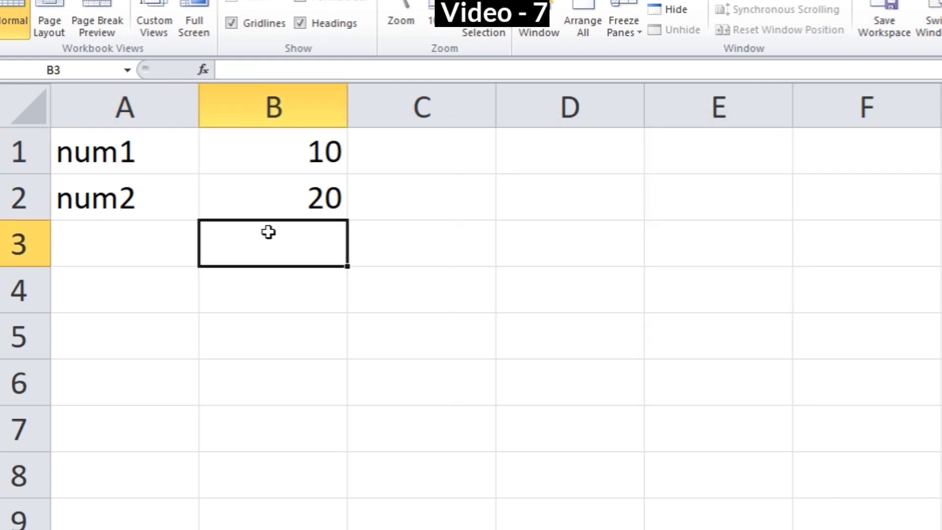
{"action": "type", "text": "="}
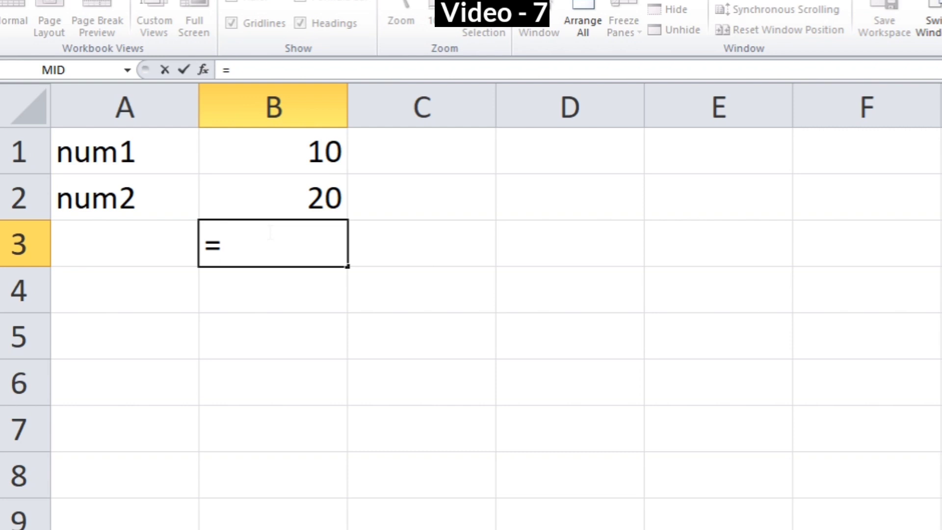
{"action": "type", "text": "sum"}
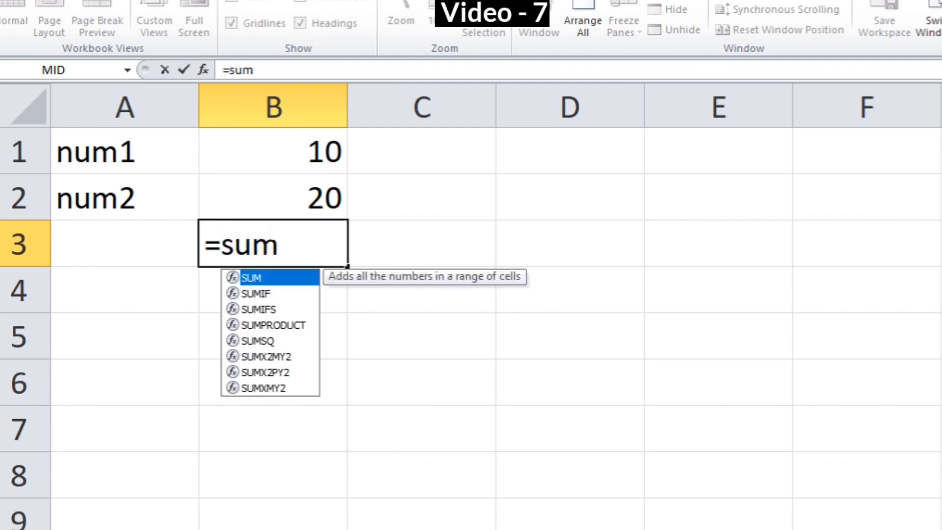
{"action": "type", "text": "("}
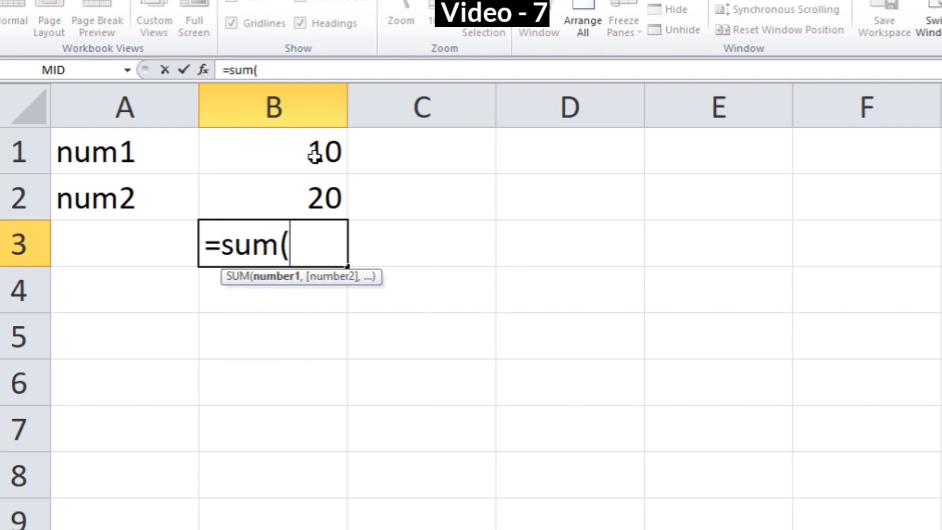
{"action": "left_click_drag", "start_coordinate": [311, 152], "coordinate": [311, 196]}
{"action": "type", "text": ")"}
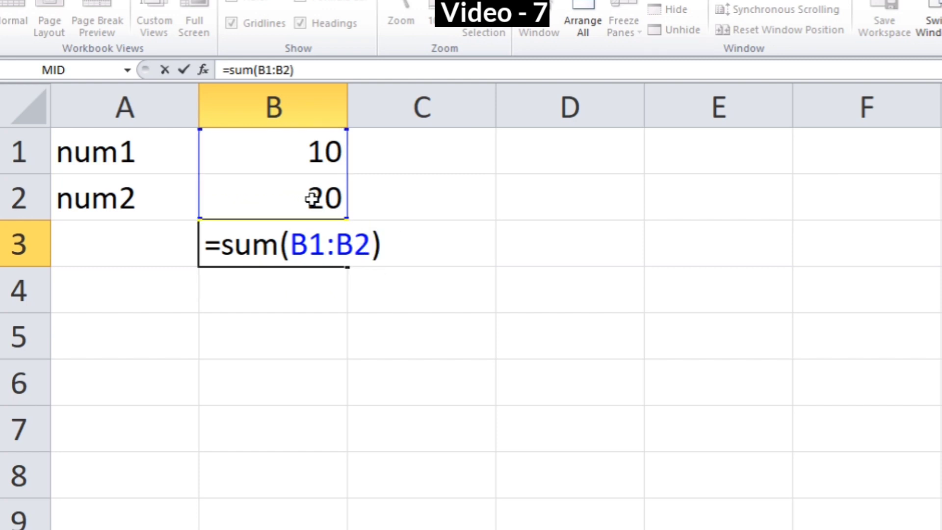
{"action": "key", "text": "Return"}
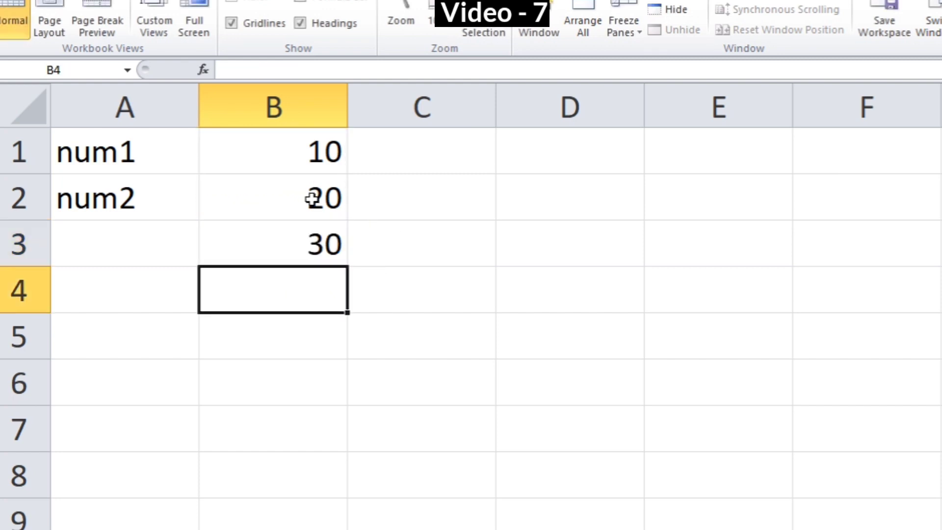
Calculate the average of the two numbers B1:B2 in B4 with the AVERAGE function.
{"action": "type", "text": "="}
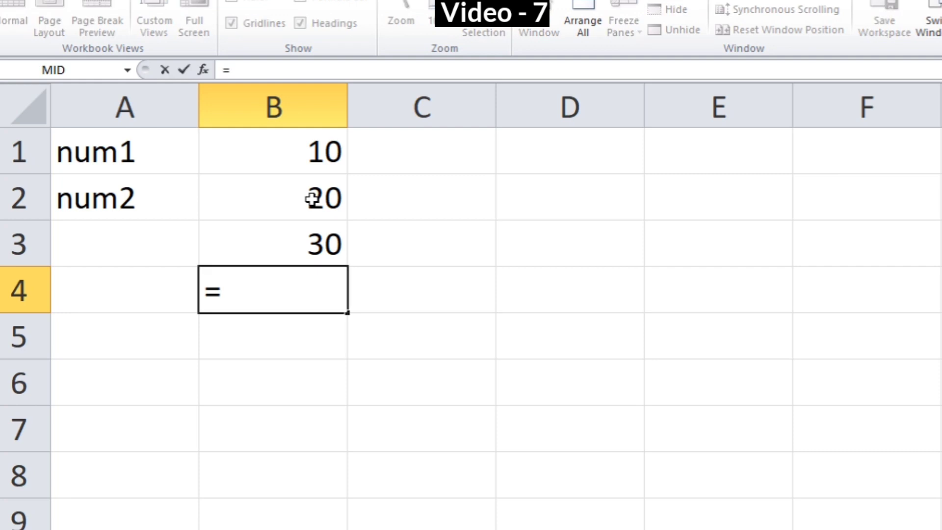
{"action": "type", "text": "average("}
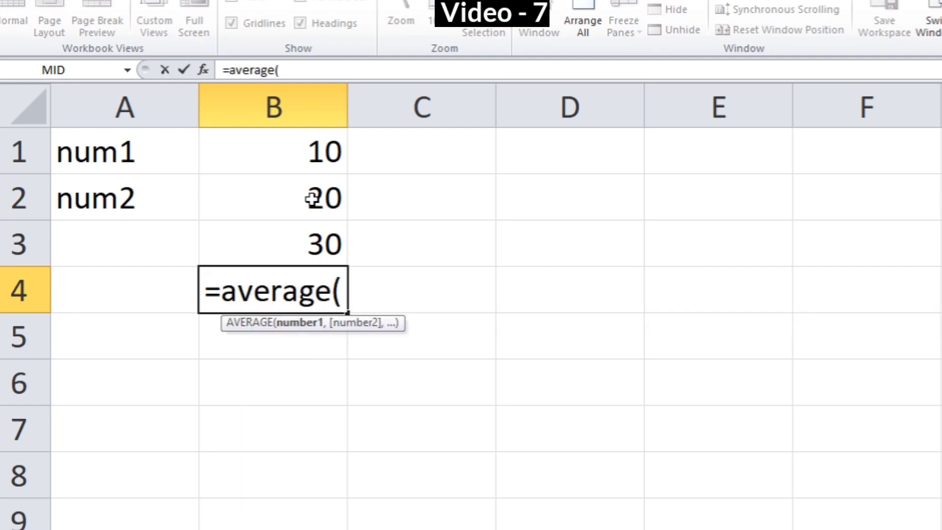
{"action": "left_click_drag", "start_coordinate": [338, 148], "coordinate": [326, 197]}
{"action": "key", "text": "Return"}
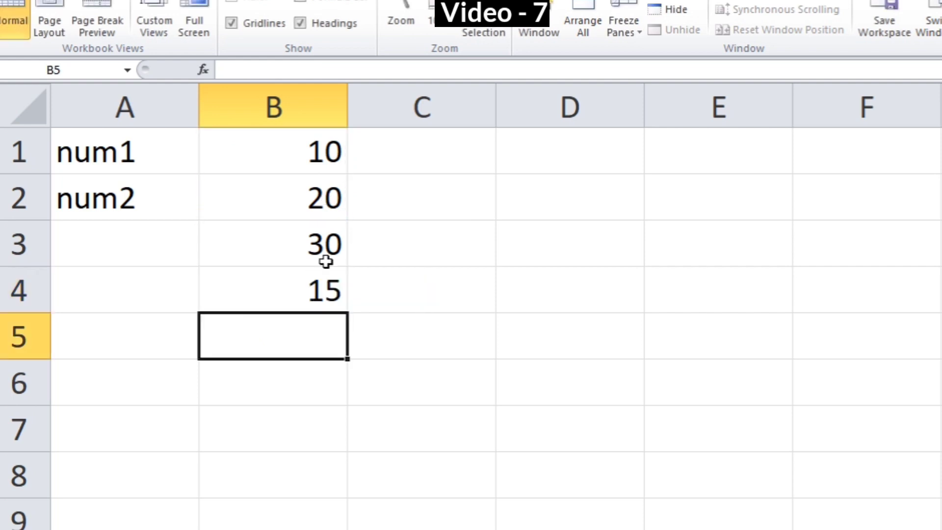
Label the two result rows by entering sum in A3 and avg in A4.
{"action": "left_click", "coordinate": [148, 251]}
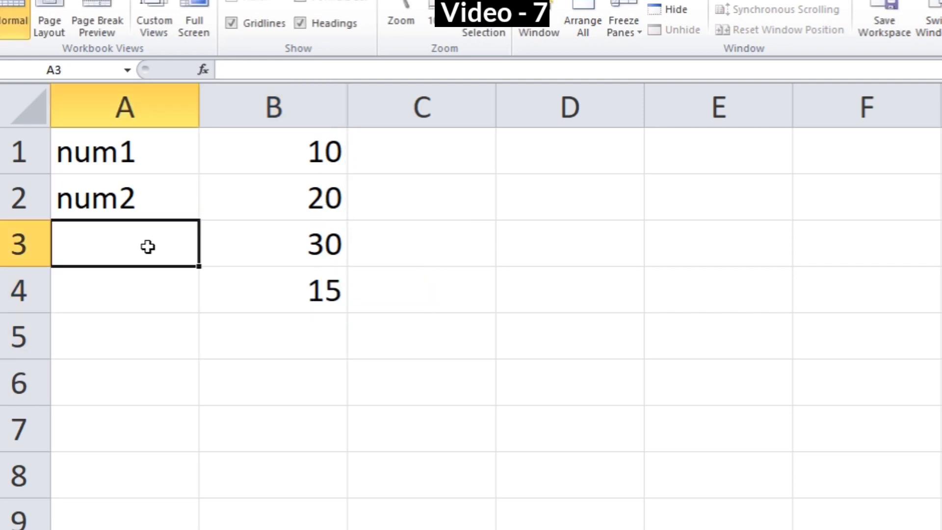
{"action": "type", "text": "sum"}
{"action": "key", "text": "Return"}
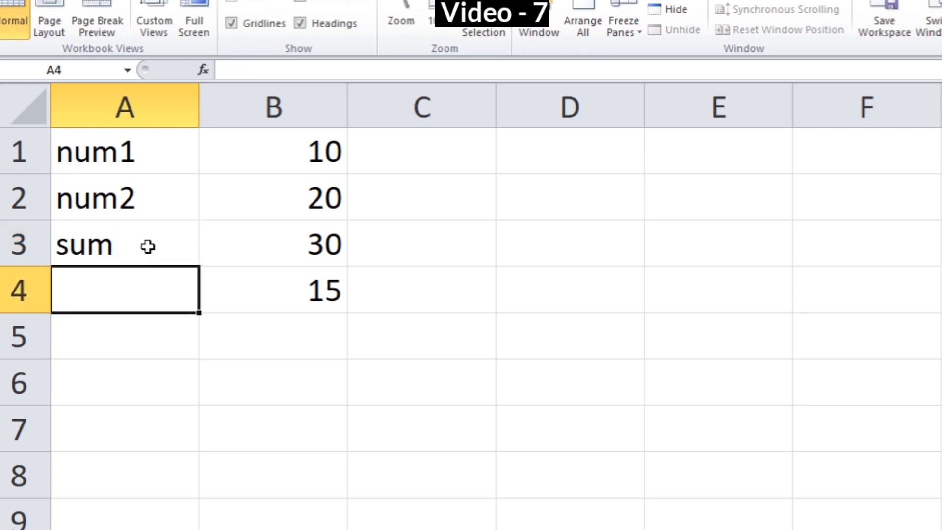
{"action": "type", "text": "avg"}
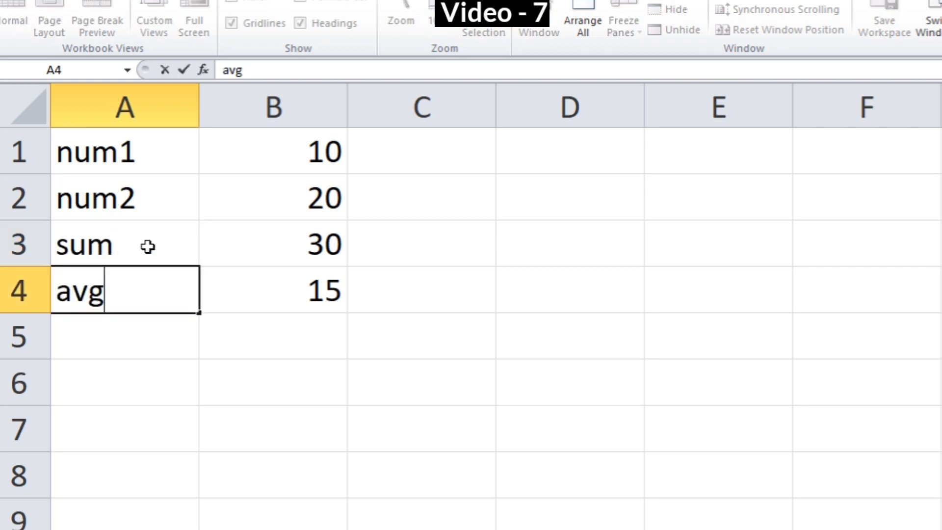
{"action": "key", "text": "Tab"}
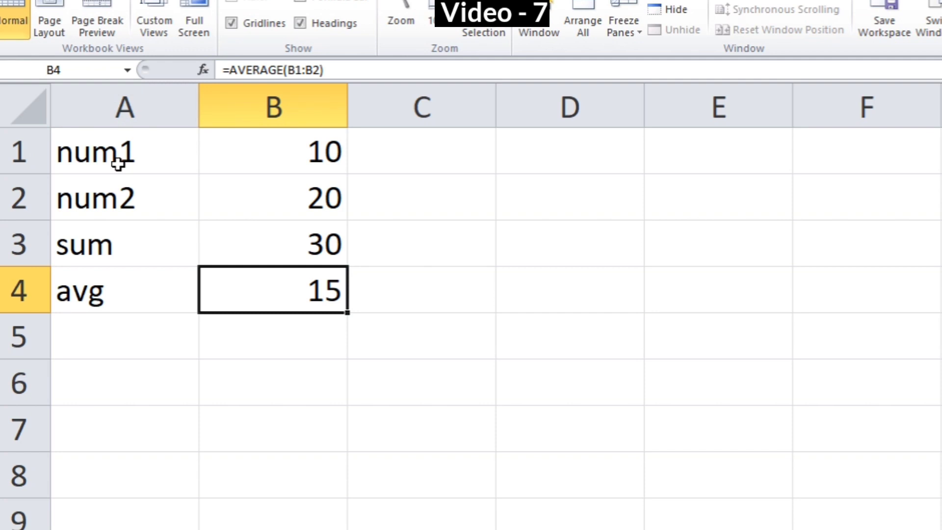
Apply All Borders to the range A1:B4 on Sheet1.
{"action": "left_click_drag", "start_coordinate": [117, 165], "coordinate": [284, 294]}
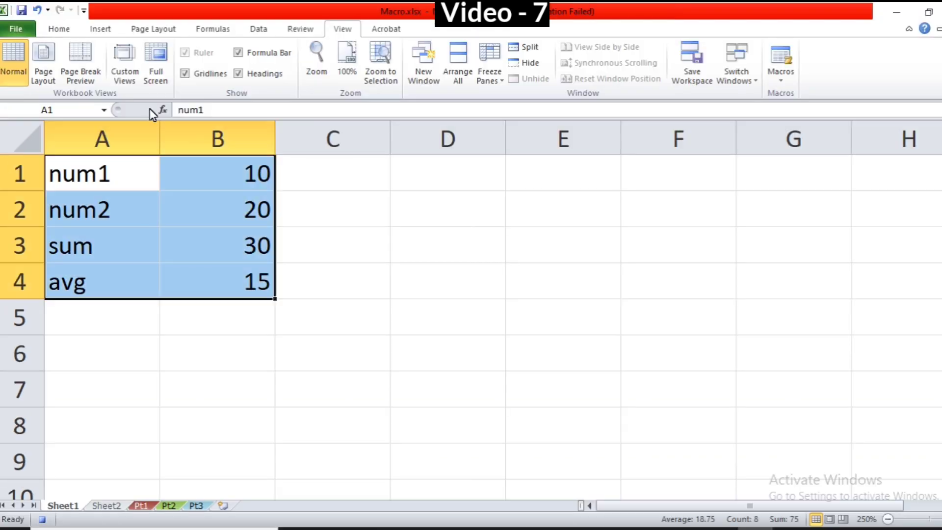
{"action": "left_click", "coordinate": [49, 27]}
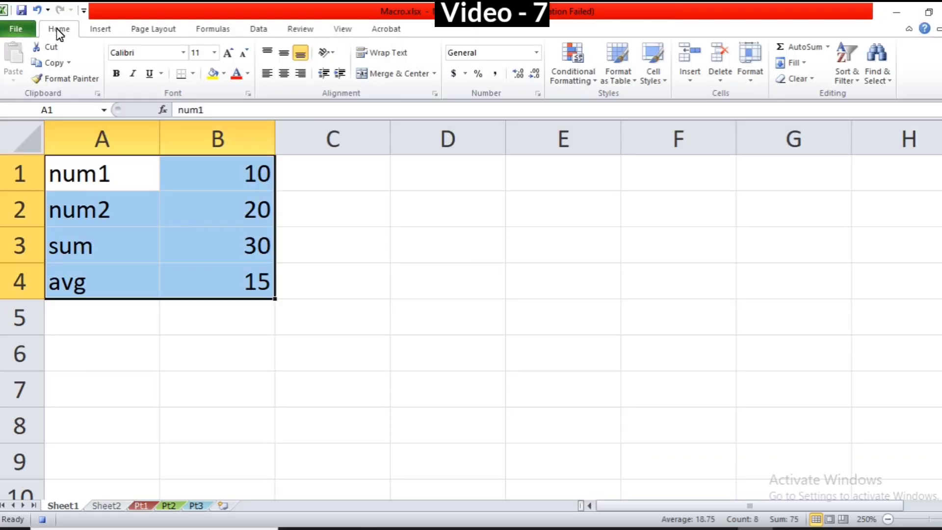
{"action": "left_click", "coordinate": [194, 74]}
{"action": "left_click", "coordinate": [104, 188]}
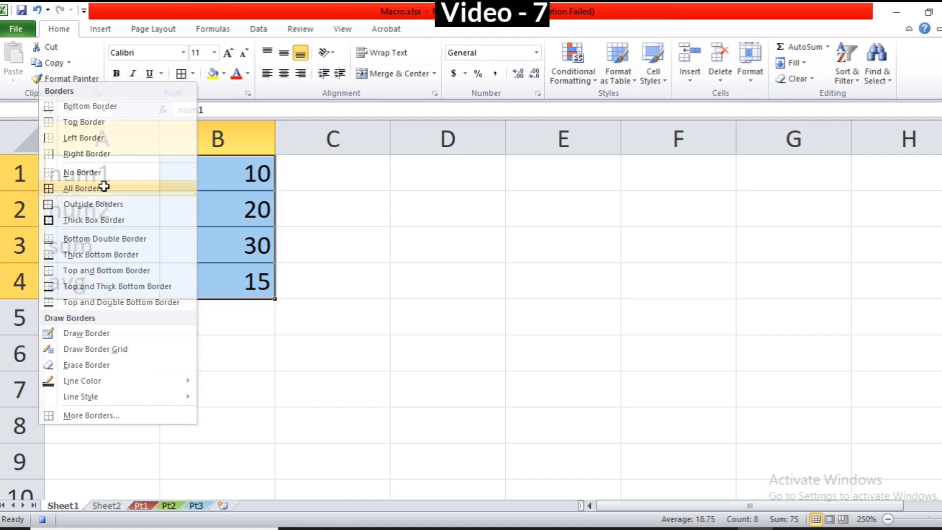
{"action": "left_click", "coordinate": [245, 221]}
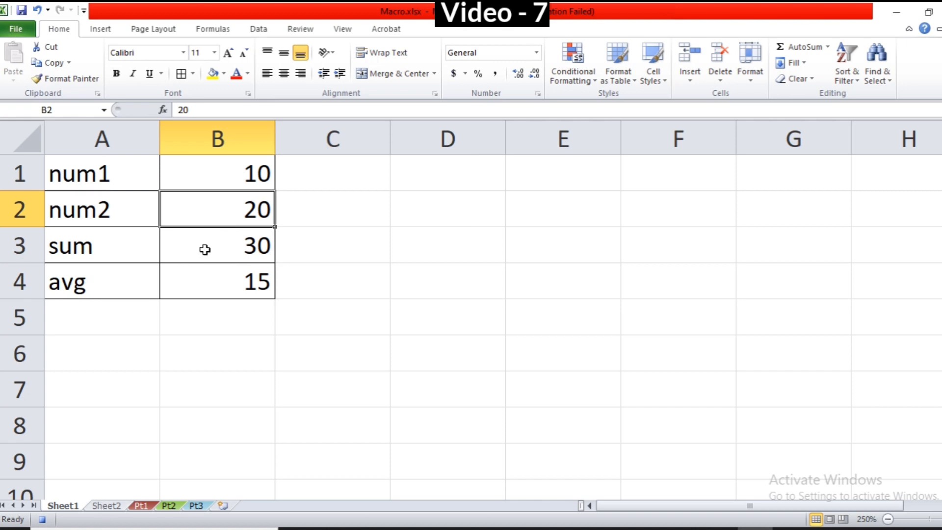
Stop recording the demo macro.
{"action": "left_click", "coordinate": [350, 34]}
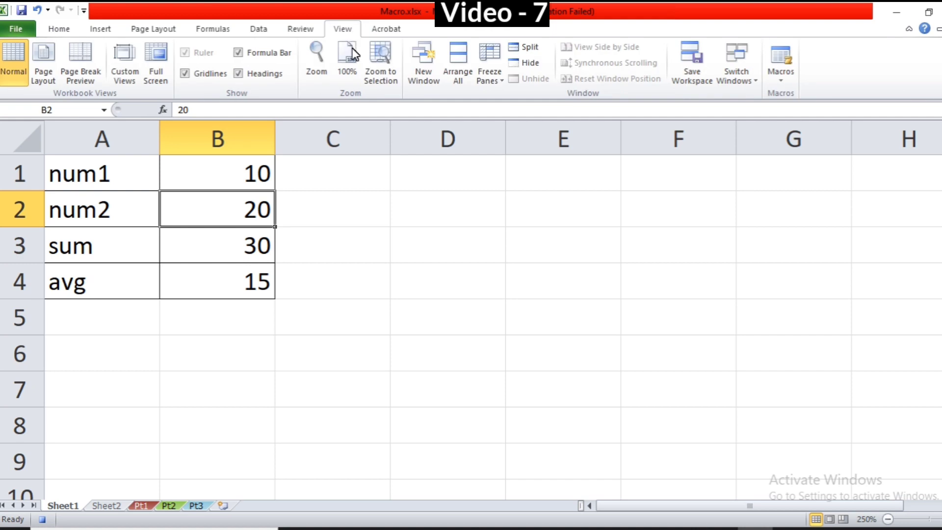
{"action": "left_click", "coordinate": [774, 83]}
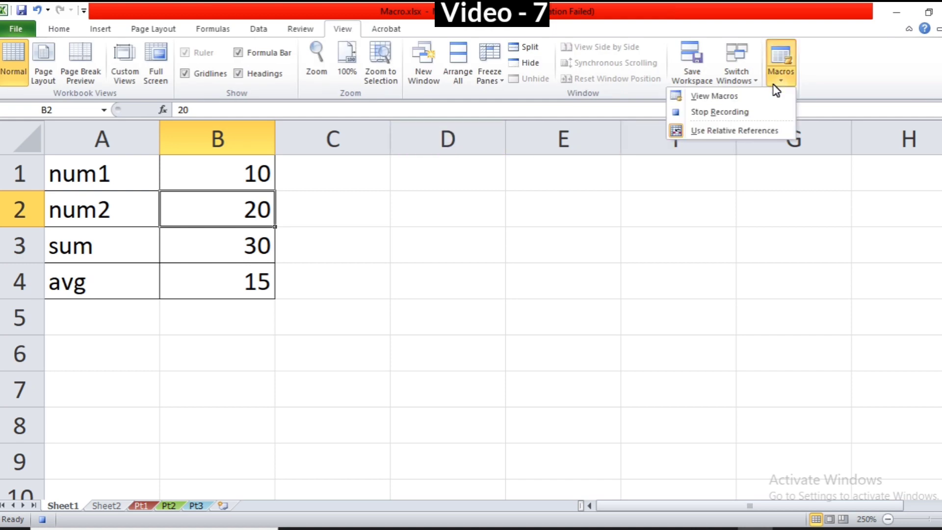
{"action": "left_click", "coordinate": [719, 112]}
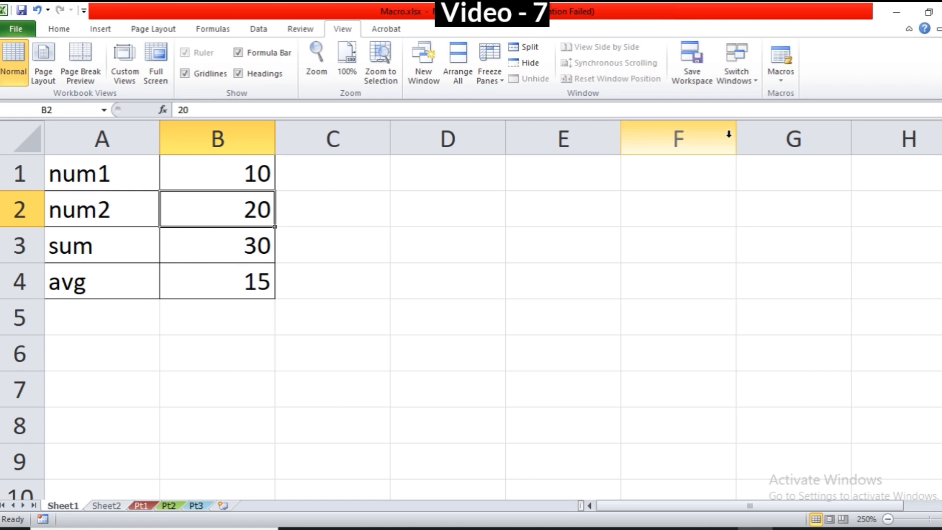
Select cell A1 on Sheet2 as the starting cell for the macro.
{"action": "left_click", "coordinate": [106, 505]}
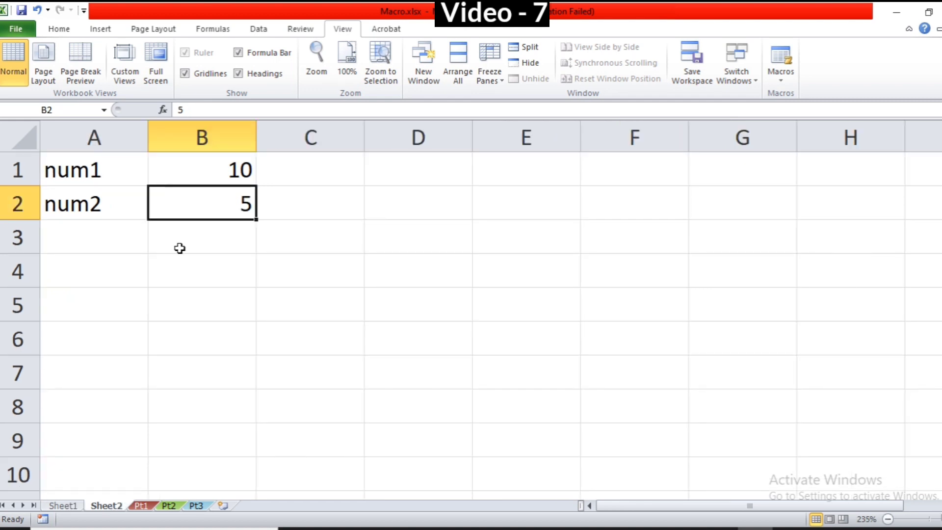
{"action": "left_click", "coordinate": [74, 169]}
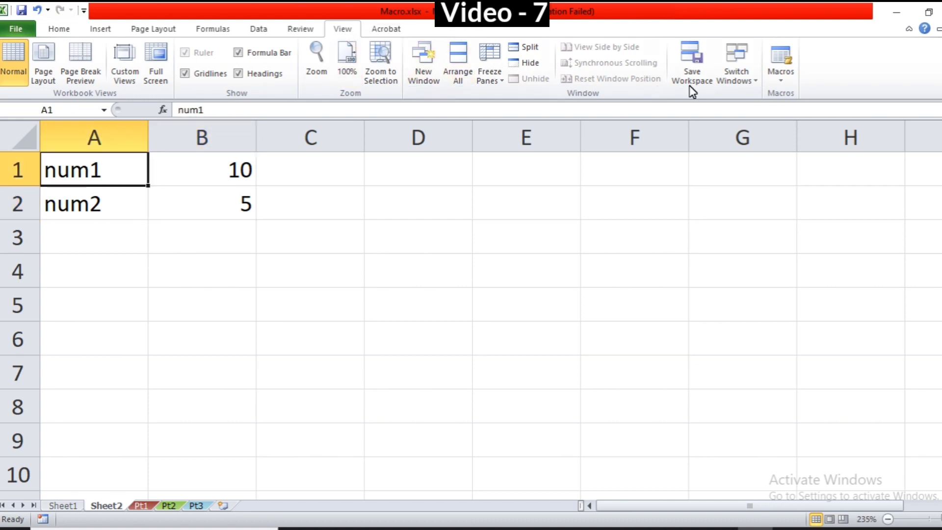
{"action": "left_click", "coordinate": [781, 69]}
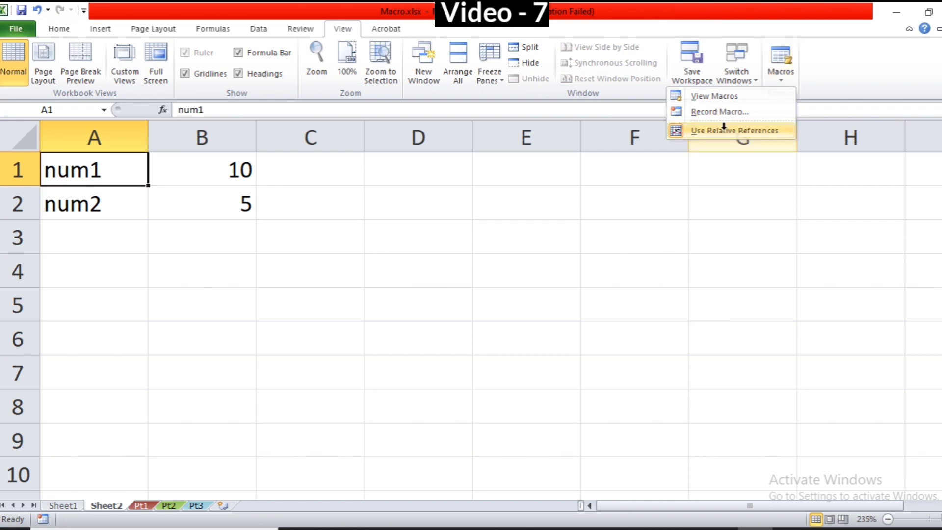
{"action": "left_click", "coordinate": [697, 130]}
{"action": "left_click", "coordinate": [780, 74]}
{"action": "left_click", "coordinate": [737, 129]}
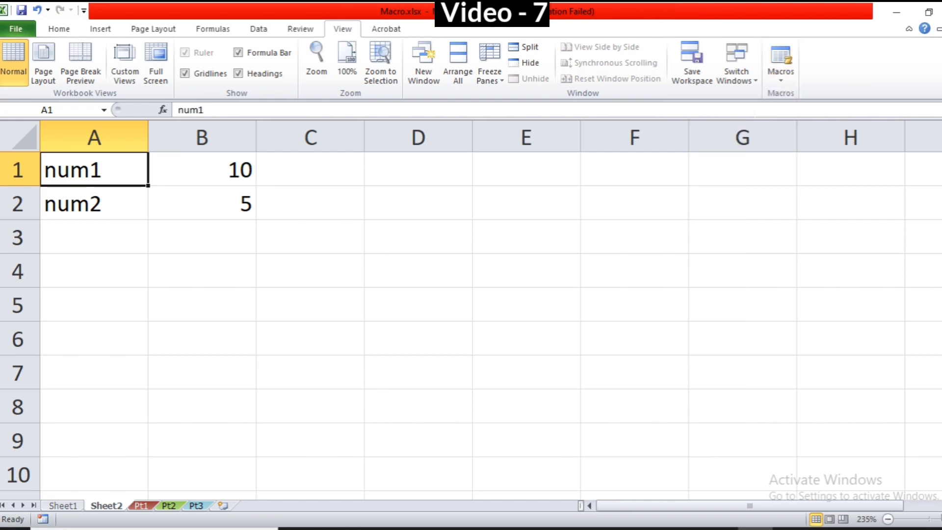
Run the demo macro on Sheet2 from the list of available macros.
{"action": "left_click", "coordinate": [776, 79]}
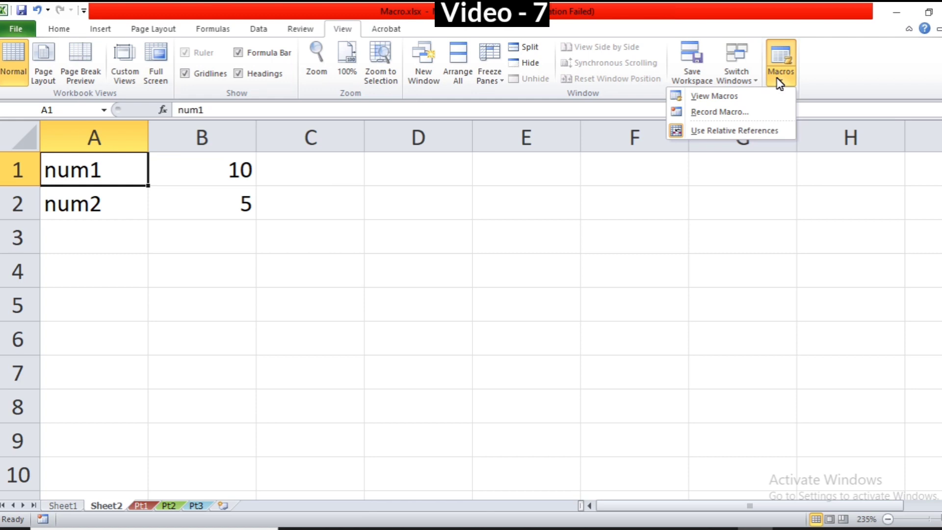
{"action": "left_click", "coordinate": [729, 97]}
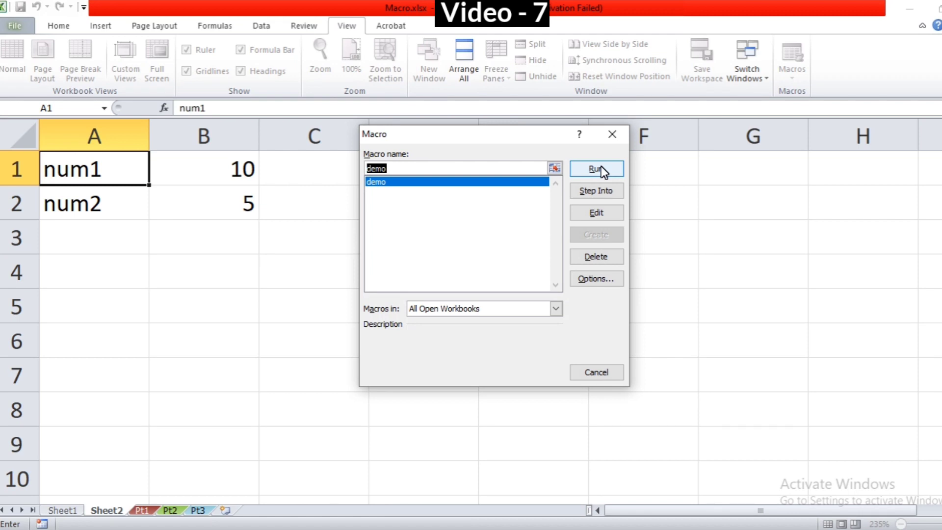
{"action": "left_click", "coordinate": [599, 170]}
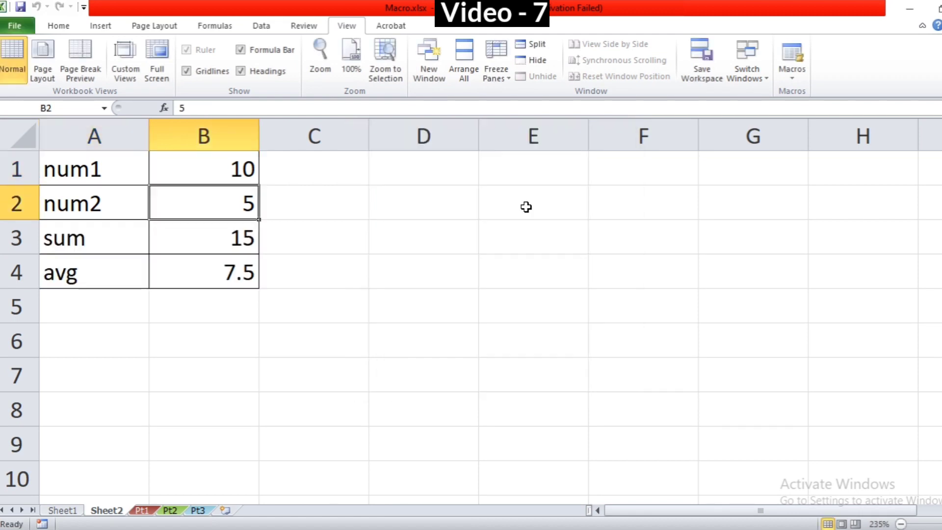
{"action": "left_click", "coordinate": [294, 302]}
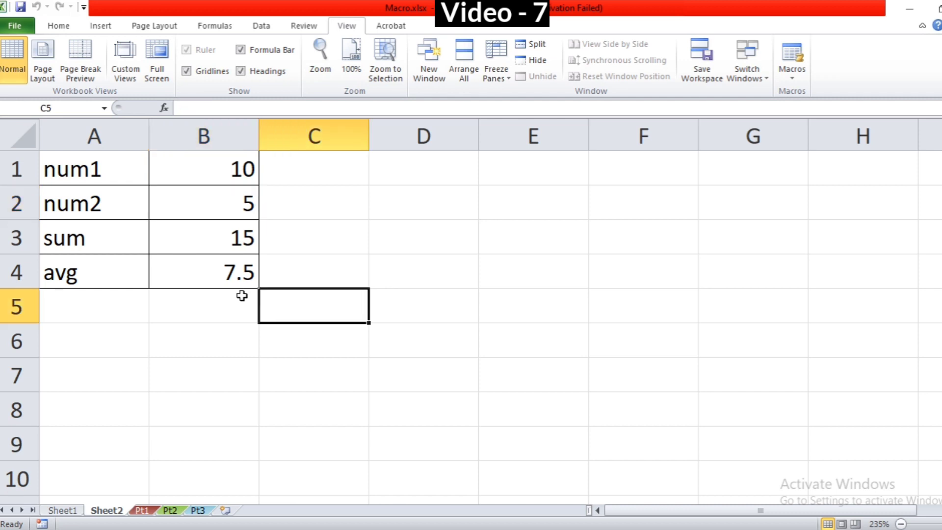
Compare the sum and average formulas in B3 and B4 between Sheet1 and Sheet2.
{"action": "left_click", "coordinate": [61, 510]}
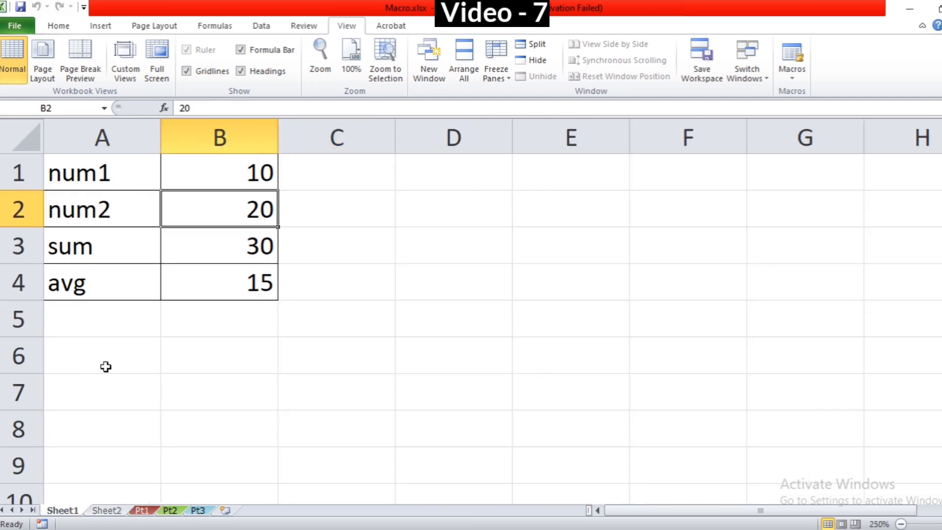
{"action": "left_click", "coordinate": [238, 243]}
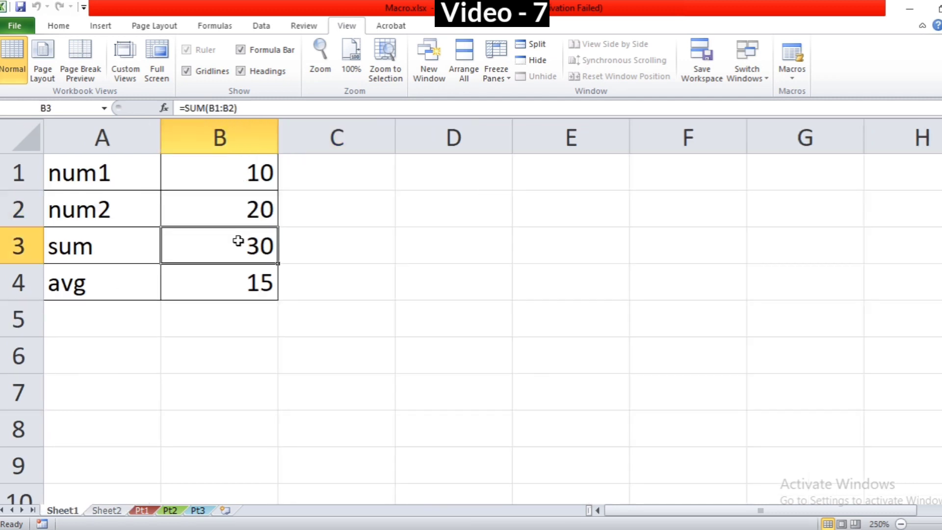
{"action": "left_click", "coordinate": [246, 285]}
{"action": "left_click", "coordinate": [116, 510]}
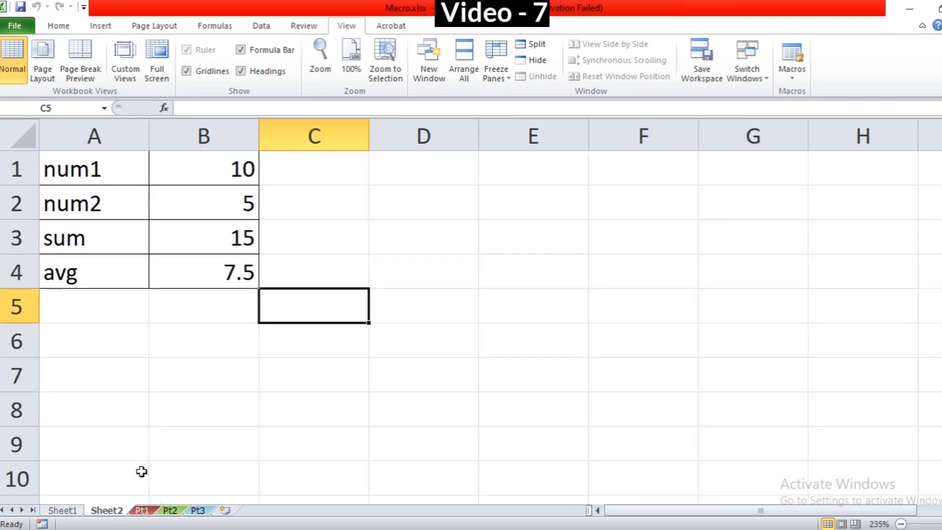
{"action": "left_click", "coordinate": [231, 171]}
{"action": "left_click", "coordinate": [235, 241]}
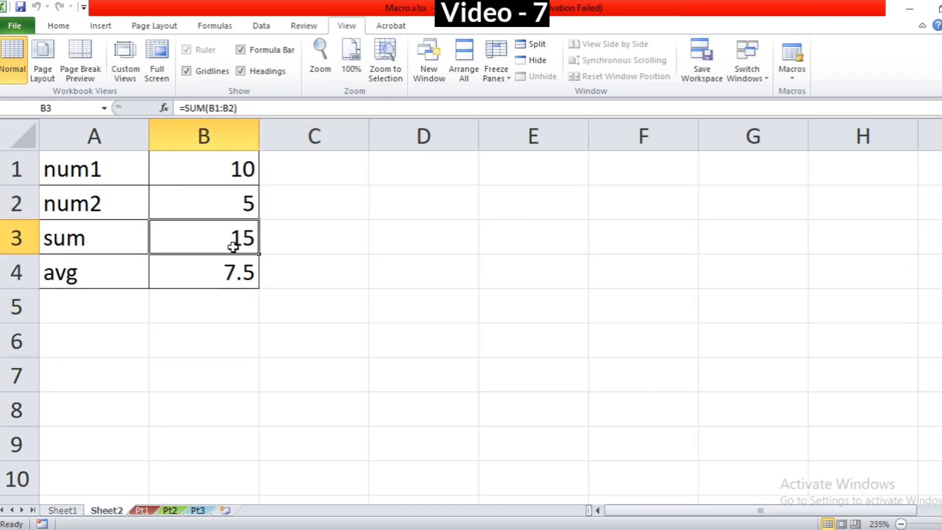
{"action": "left_click", "coordinate": [250, 168]}
{"action": "left_click_drag", "start_coordinate": [250, 168], "coordinate": [248, 197]}
{"action": "left_click", "coordinate": [227, 285]}
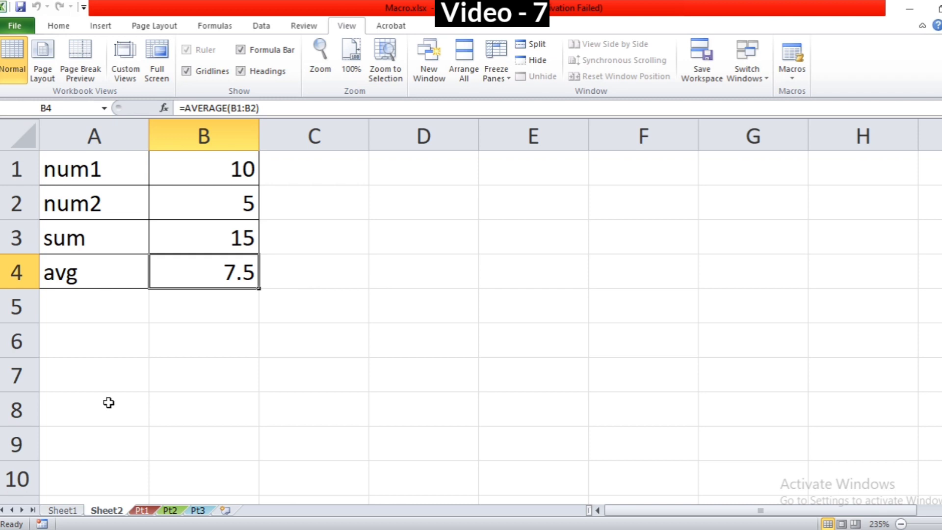
{"action": "key", "text": "ctrl+Page_Up"}
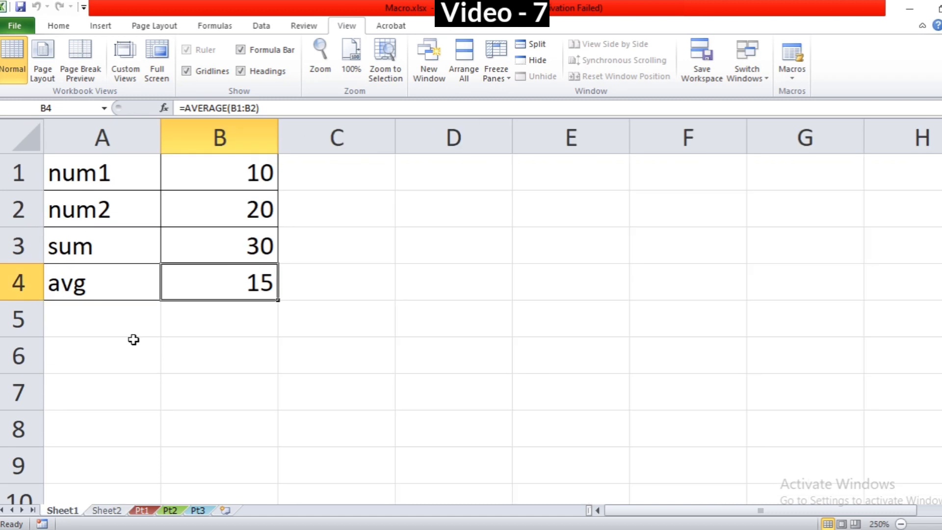
{"action": "key", "text": "ctrl+Page_Down"}
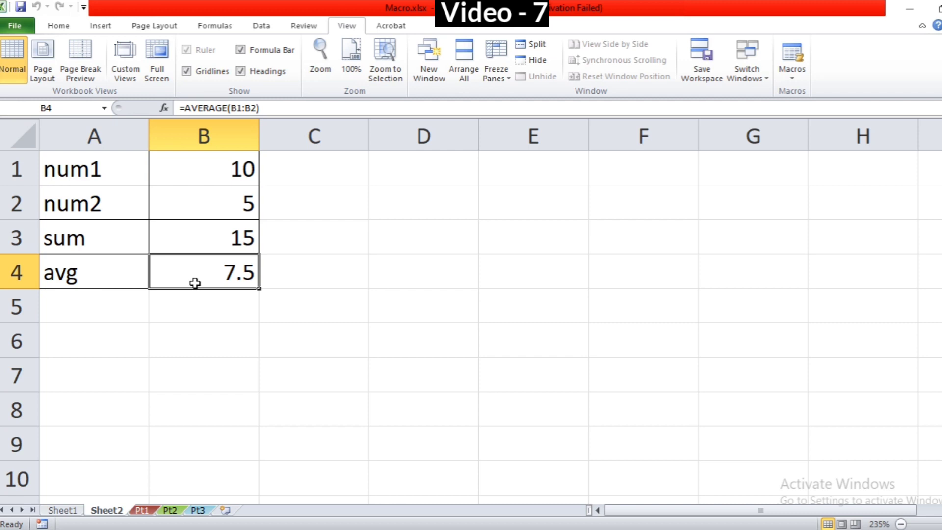
{"action": "left_click", "coordinate": [202, 242]}
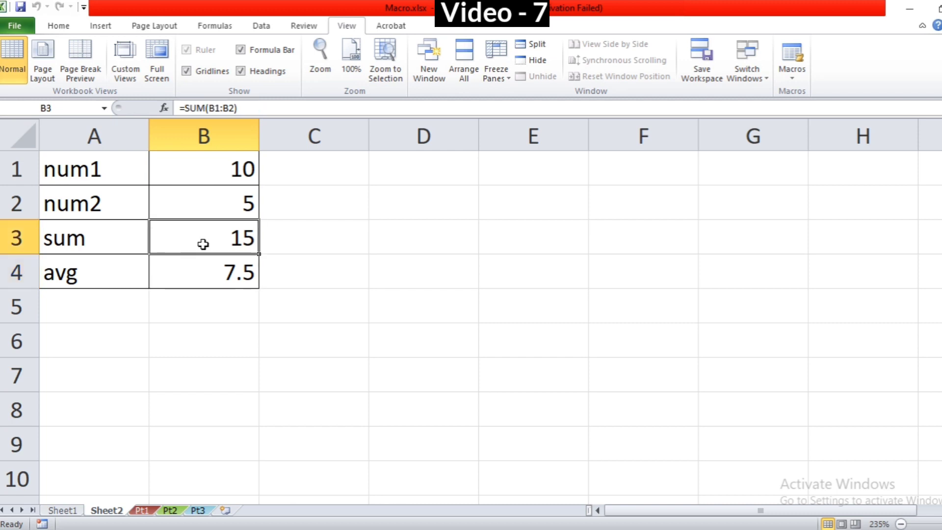
{"action": "left_click", "coordinate": [207, 273]}
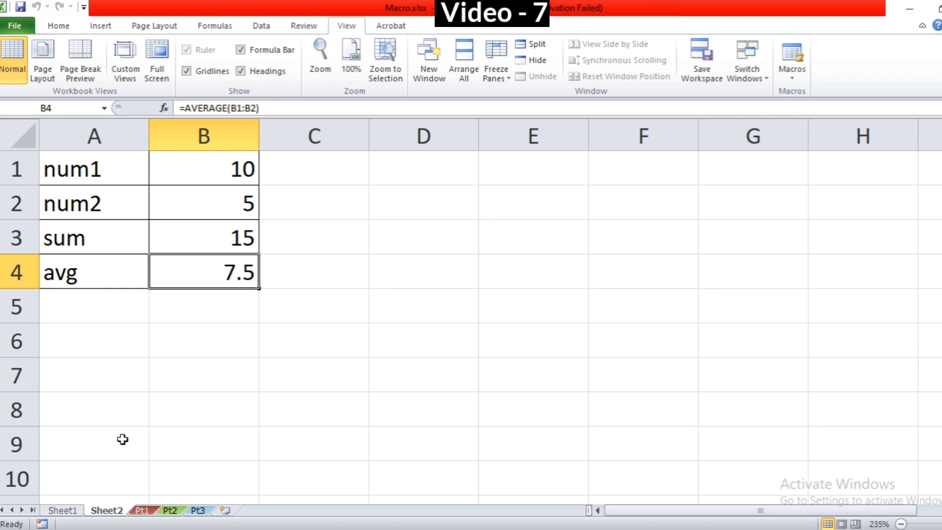
Widen column A on sheet Pt1 so that the full student names fit.
{"action": "left_click", "coordinate": [142, 511]}
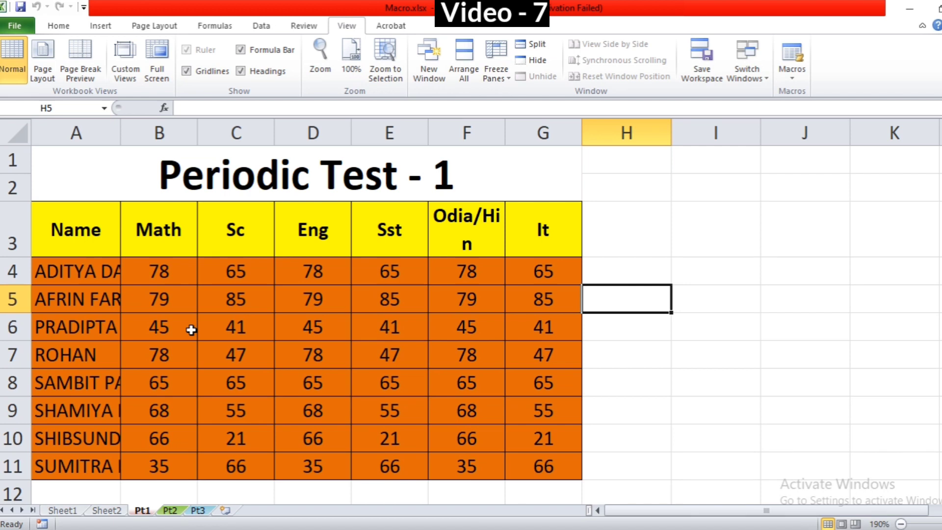
{"action": "left_click_drag", "start_coordinate": [121, 136], "coordinate": [202, 133]}
{"action": "left_click", "coordinate": [159, 220]}
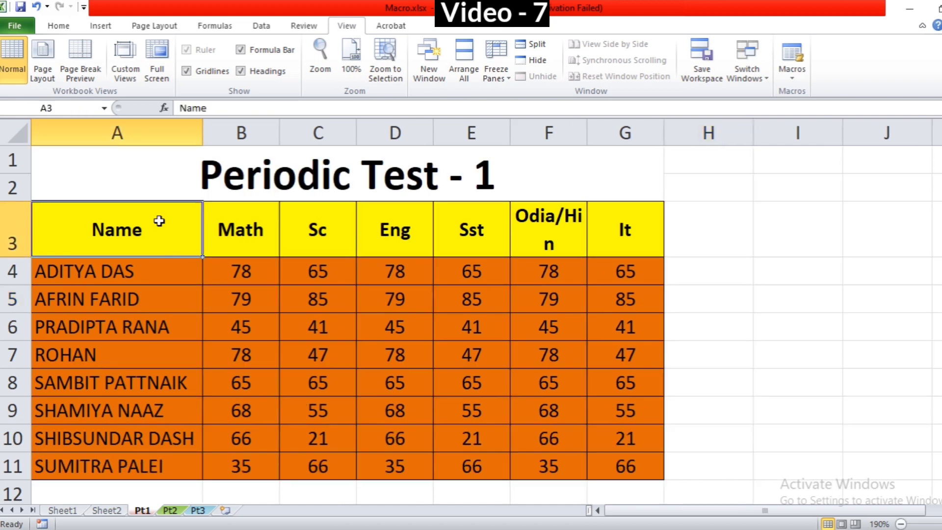
Examine the subject headings on sheet Pt1 and the Periodic Test titles on sheets Pt1, Pt2 and Pt3.
{"action": "left_click", "coordinate": [227, 211]}
{"action": "left_click", "coordinate": [378, 234]}
{"action": "left_click", "coordinate": [516, 229]}
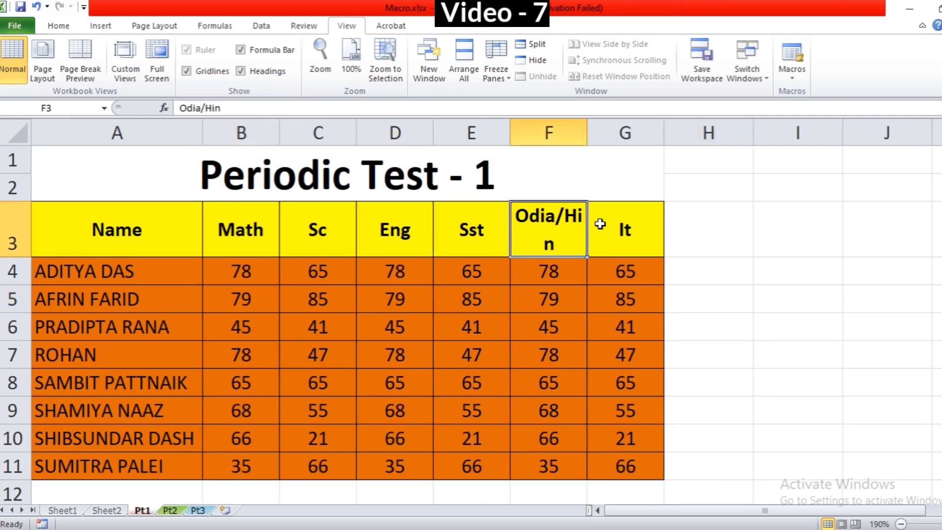
{"action": "key", "text": "ctrl+Home"}
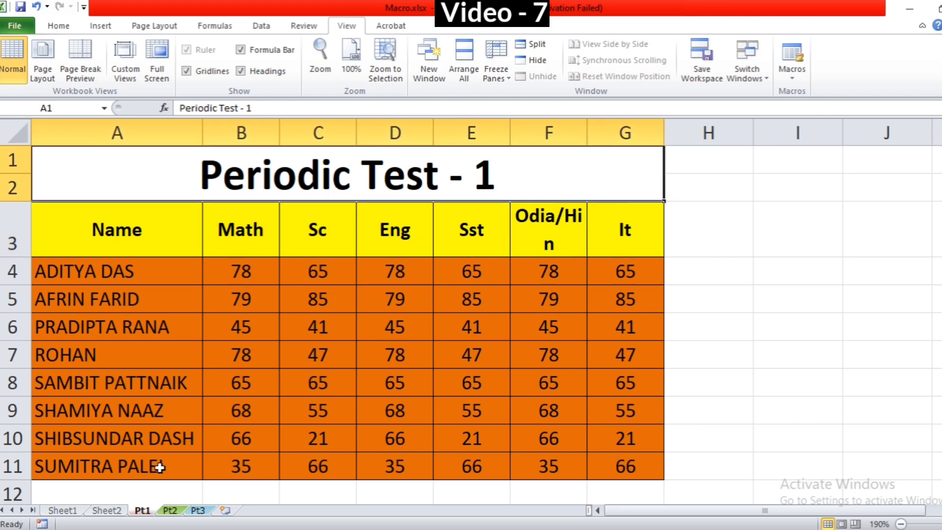
{"action": "left_click", "coordinate": [170, 511]}
{"action": "left_click", "coordinate": [326, 193]}
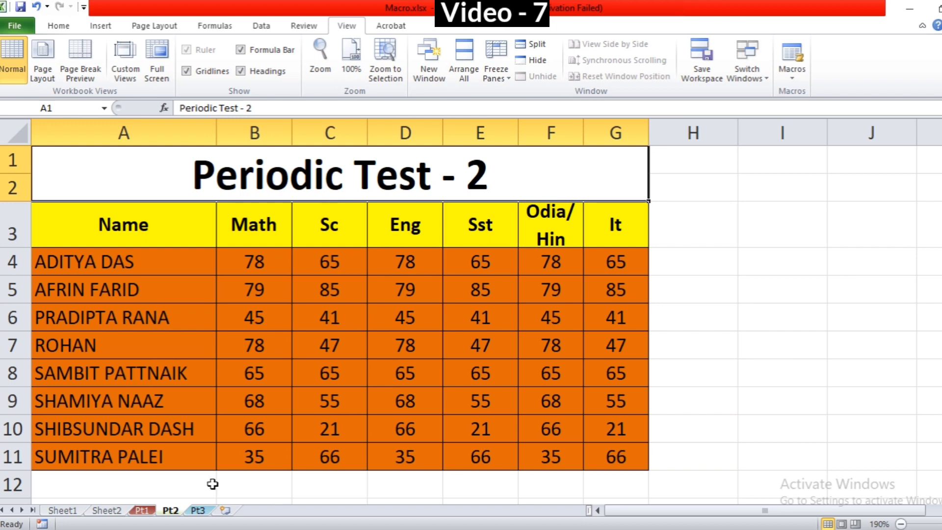
{"action": "left_click", "coordinate": [198, 510]}
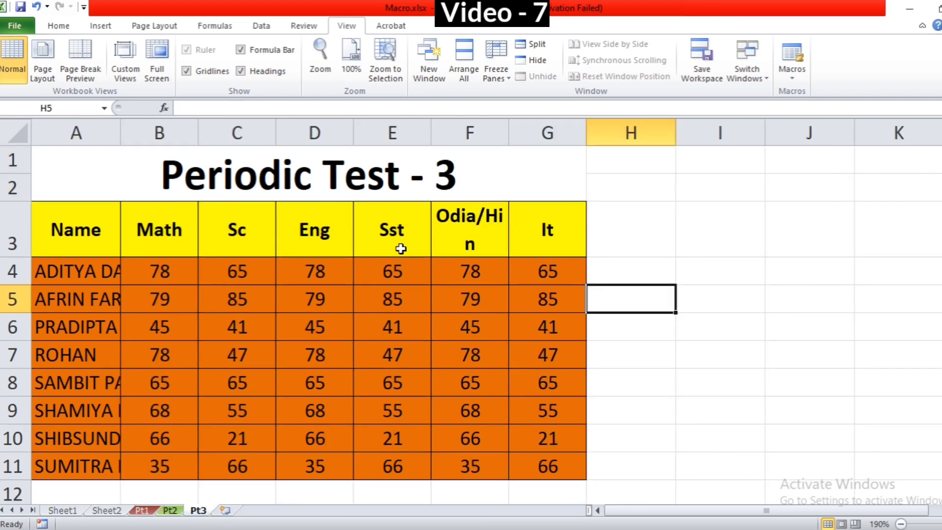
{"action": "left_click", "coordinate": [484, 187]}
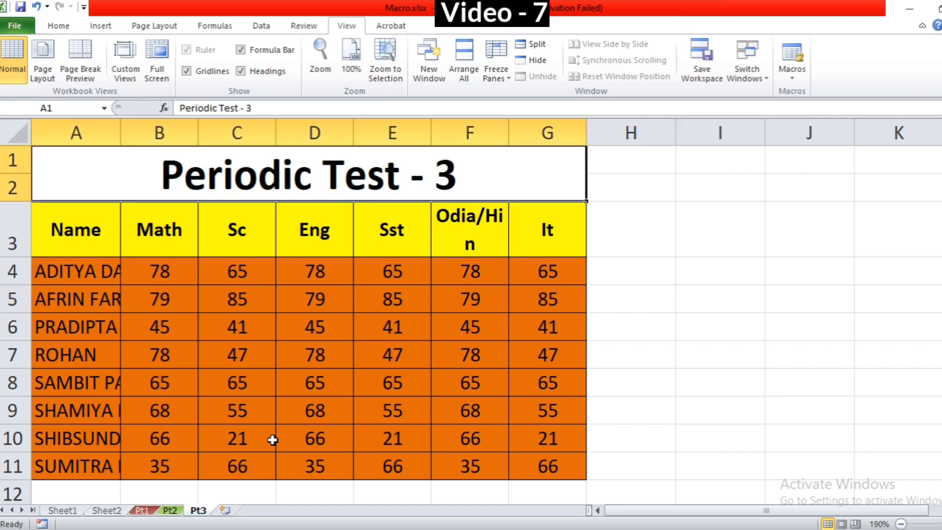
On sheet Pt2, change the marks in C5 to 55, D8 to 44 and E9 to 44.
{"action": "left_click", "coordinate": [170, 510]}
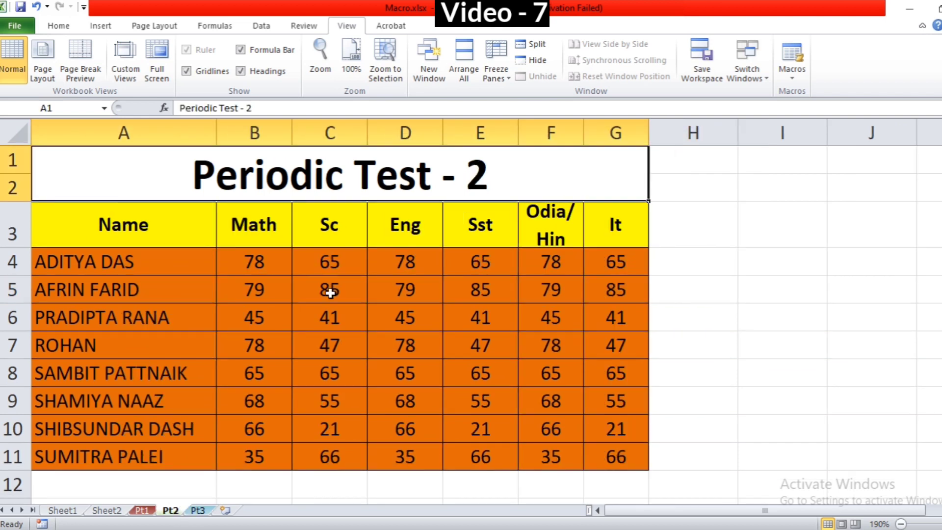
{"action": "left_click", "coordinate": [330, 293]}
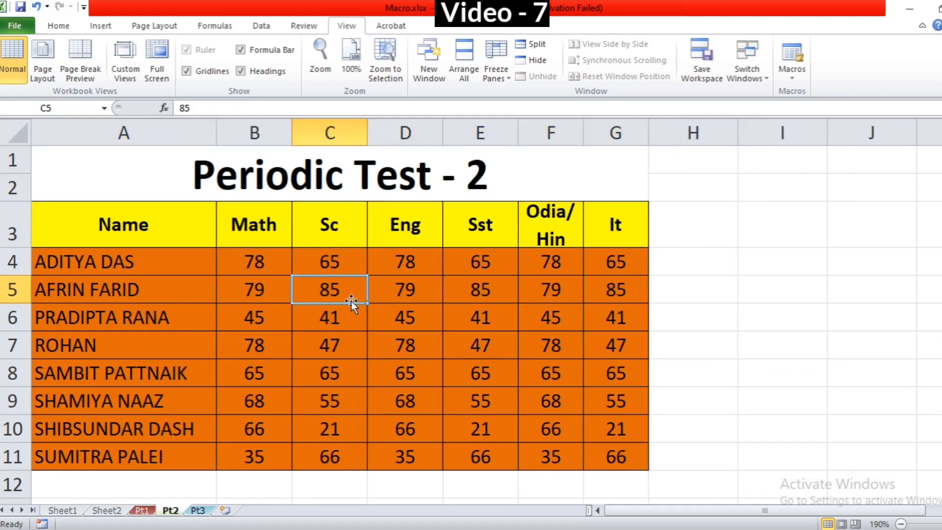
{"action": "type", "text": "55"}
{"action": "left_click", "coordinate": [412, 370]}
{"action": "type", "text": "4"}
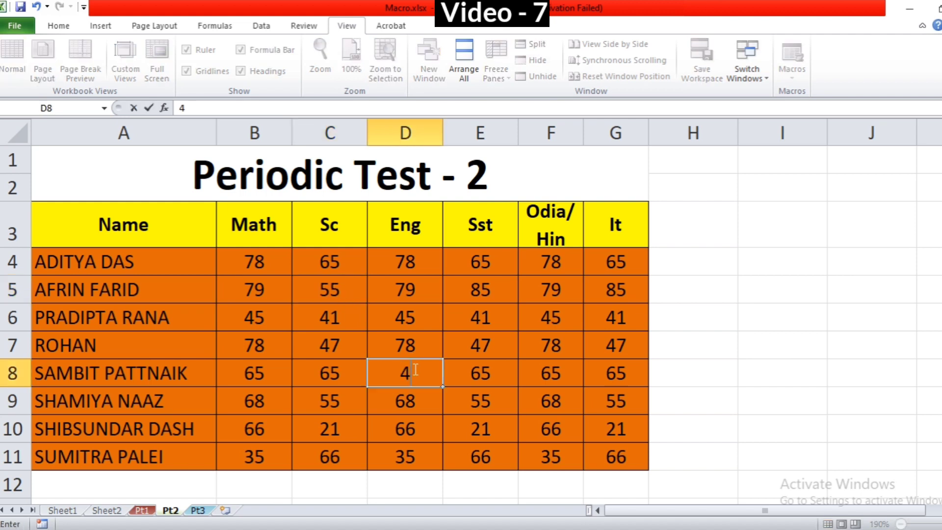
{"action": "type", "text": "4"}
{"action": "left_click", "coordinate": [506, 412]}
{"action": "type", "text": "44"}
Set the marks in E11 to 44 and F8 to 66 on sheet Pt2.
{"action": "left_click", "coordinate": [564, 438]}
{"action": "left_click", "coordinate": [494, 463]}
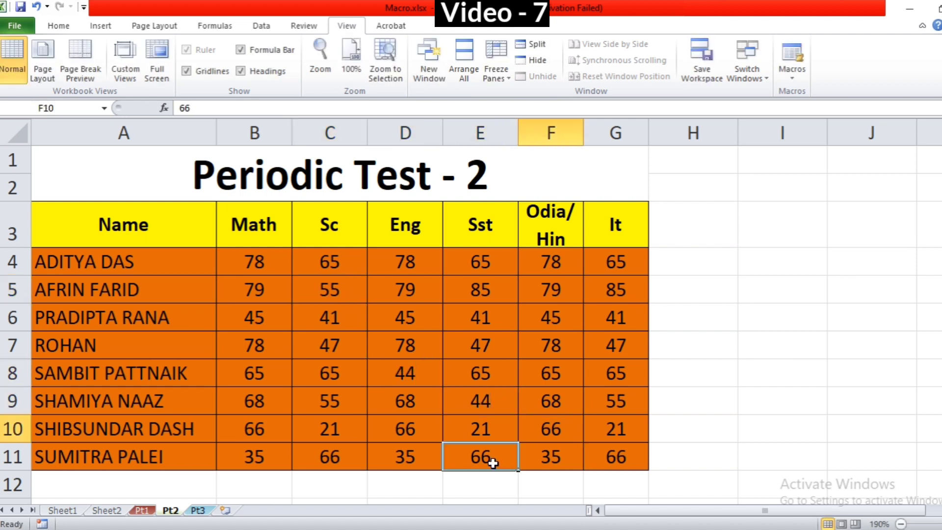
{"action": "type", "text": "44"}
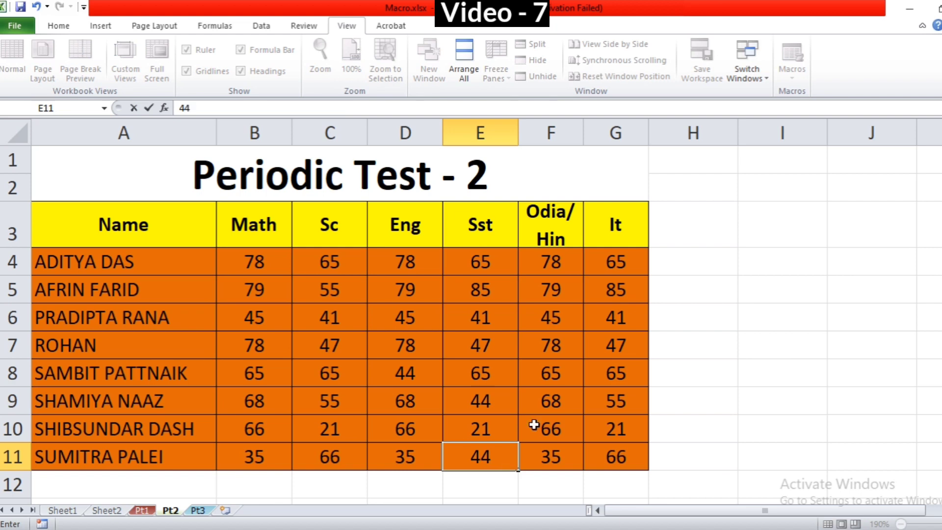
{"action": "left_click", "coordinate": [551, 373]}
{"action": "type", "text": "66"}
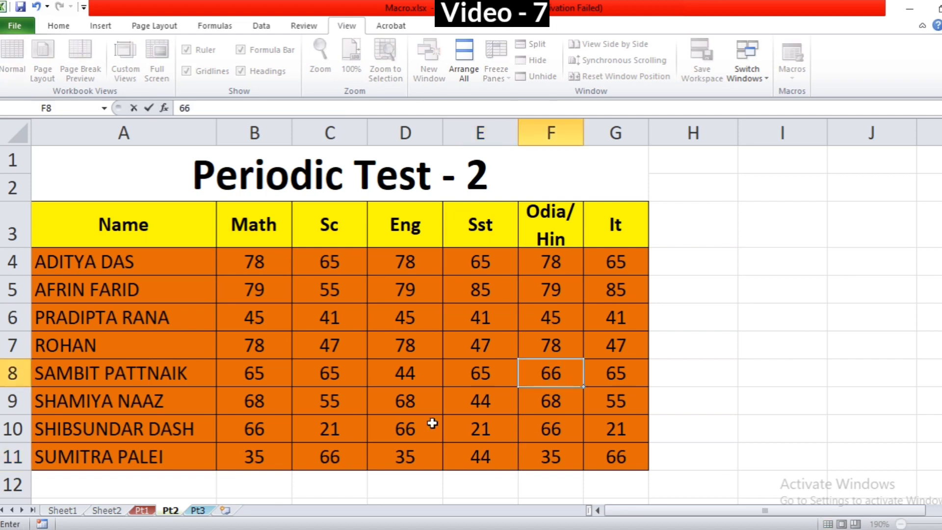
On sheet Pt3, change the marks in D7 to 66, E10 to 66 and F6 to 33.
{"action": "left_click", "coordinate": [198, 511]}
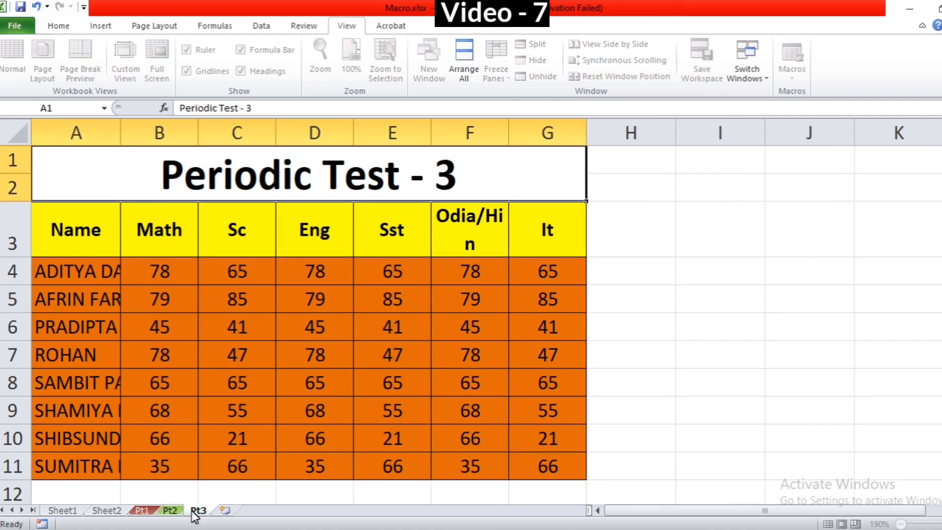
{"action": "left_click", "coordinate": [322, 359]}
{"action": "type", "text": "66"}
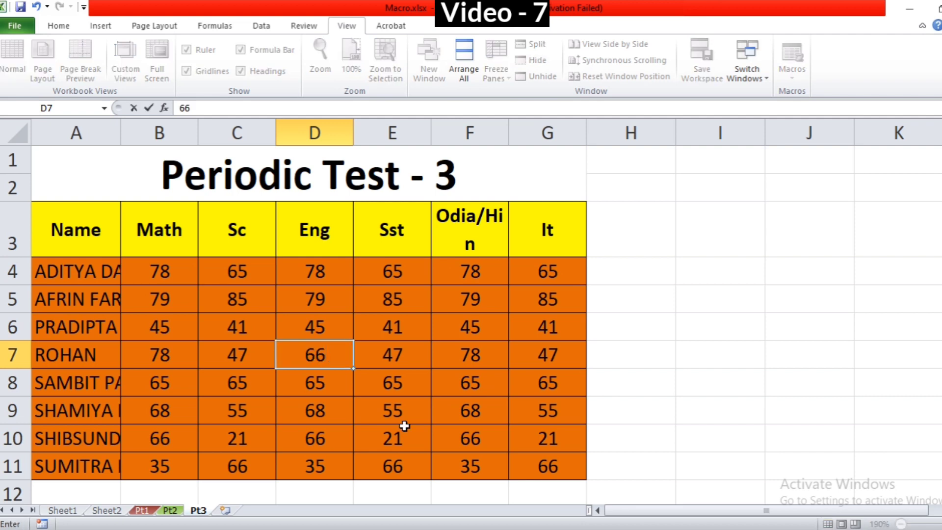
{"action": "left_click", "coordinate": [404, 426]}
{"action": "type", "text": "66"}
{"action": "left_click", "coordinate": [489, 338]}
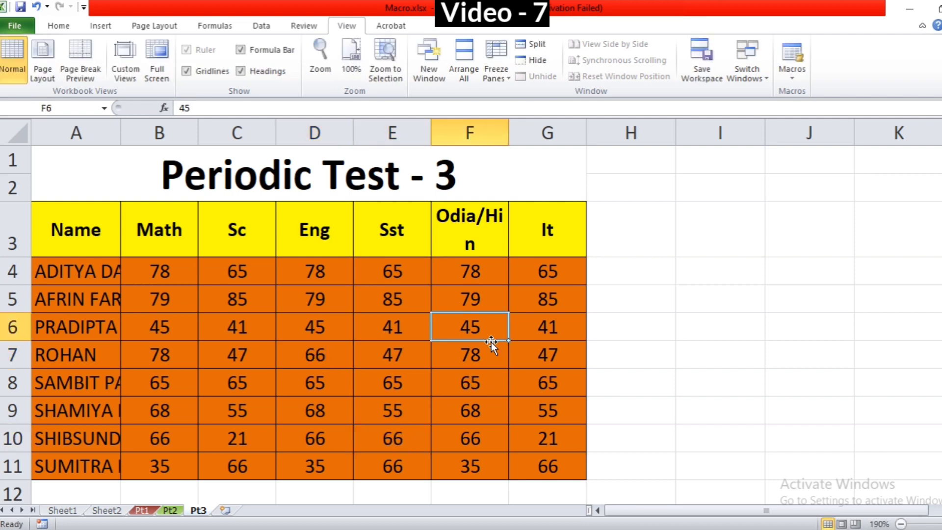
{"action": "type", "text": "33"}
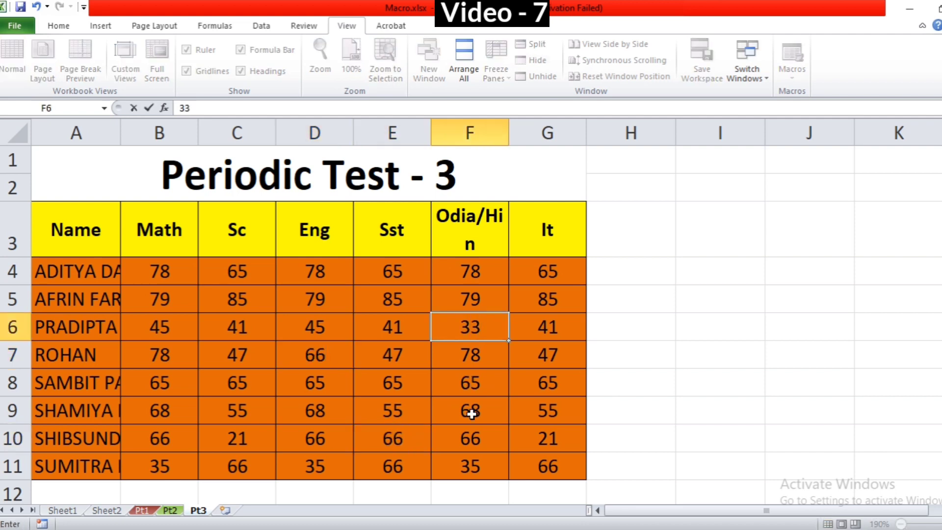
Change the marks in F9, C11 and E4 to 77 on sheet Pt3.
{"action": "left_click", "coordinate": [473, 421]}
{"action": "type", "text": "77"}
{"action": "left_click", "coordinate": [252, 459]}
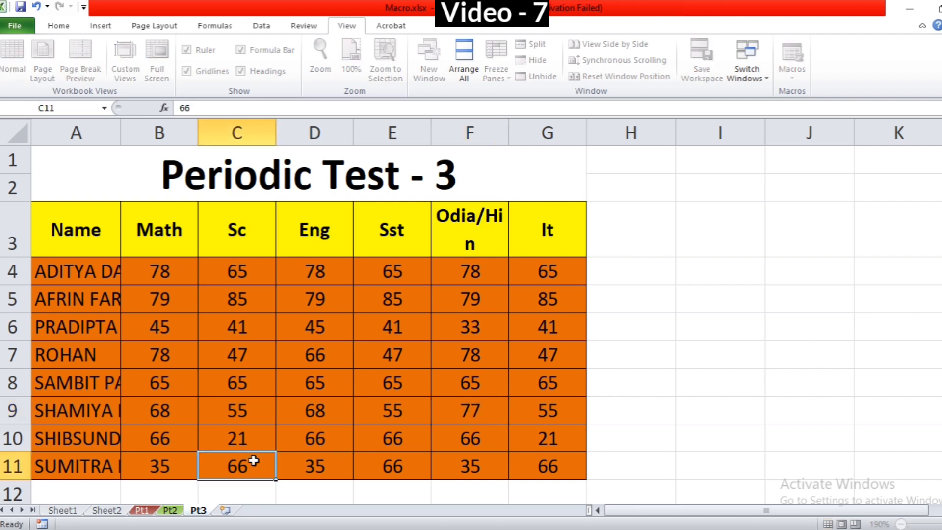
{"action": "type", "text": "77"}
{"action": "left_click", "coordinate": [400, 271]}
{"action": "type", "text": "77"}
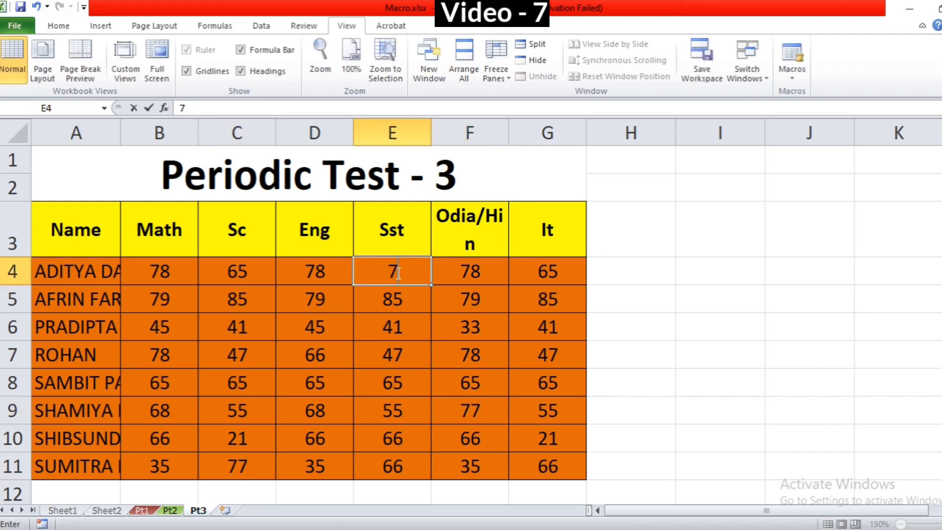
{"action": "left_click", "coordinate": [454, 355]}
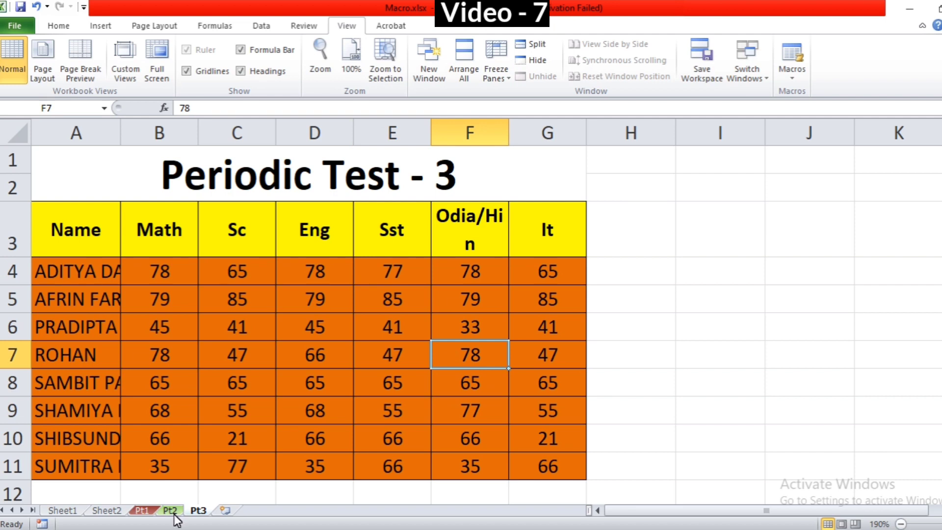
Compare the student list, subject headings and marks across sheets Pt1, Pt2 and Pt3, highlighting B3:G11 on Pt2.
{"action": "left_click", "coordinate": [142, 510]}
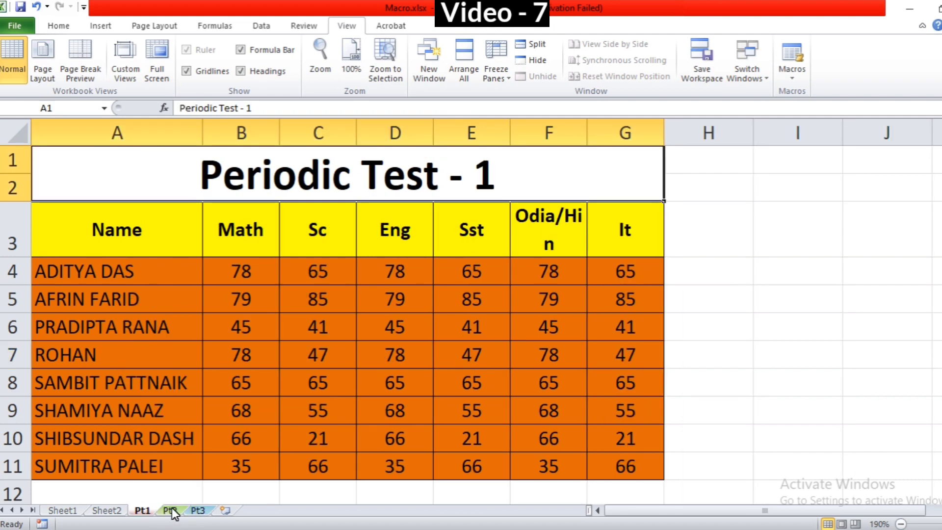
{"action": "left_click", "coordinate": [170, 511]}
{"action": "left_click", "coordinate": [198, 511]}
{"action": "left_click", "coordinate": [527, 398]}
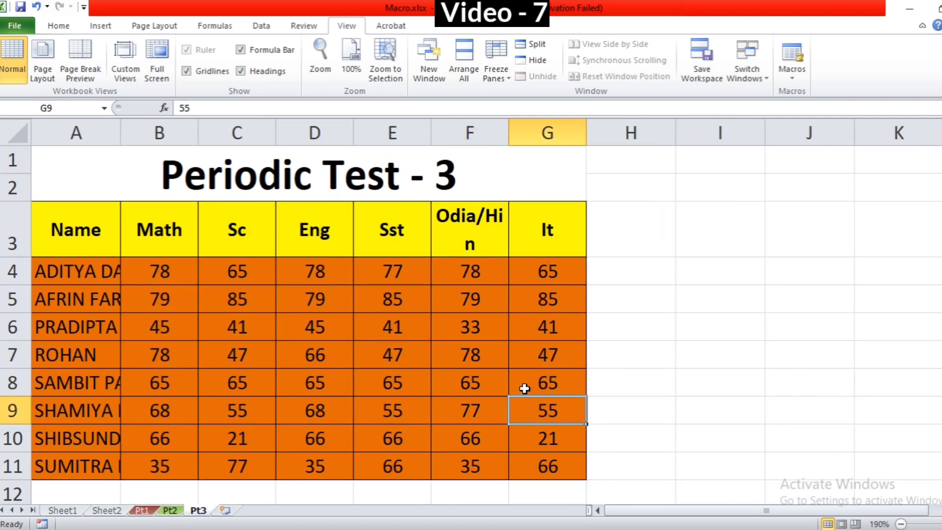
{"action": "left_click", "coordinate": [148, 511]}
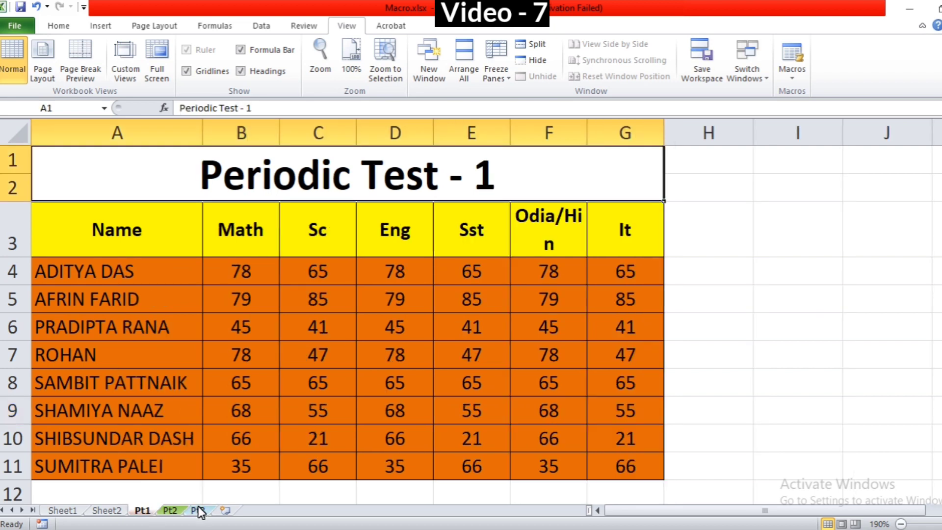
{"action": "left_click", "coordinate": [170, 511]}
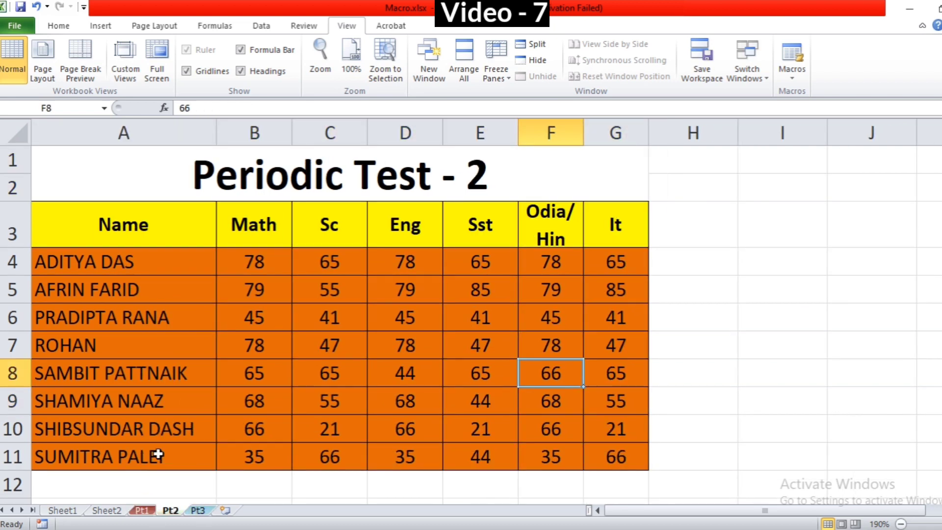
{"action": "left_click", "coordinate": [120, 261]}
{"action": "left_click", "coordinate": [262, 235]}
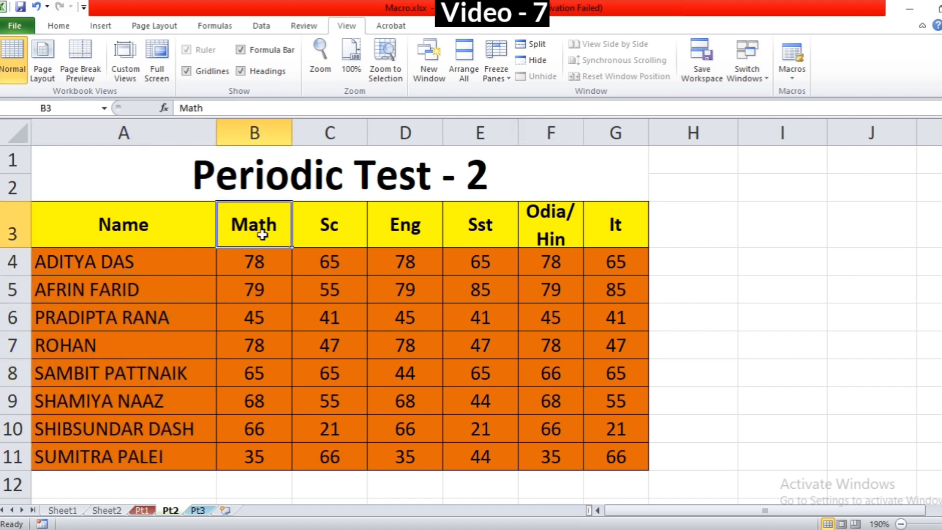
{"action": "left_click_drag", "start_coordinate": [263, 231], "coordinate": [629, 457]}
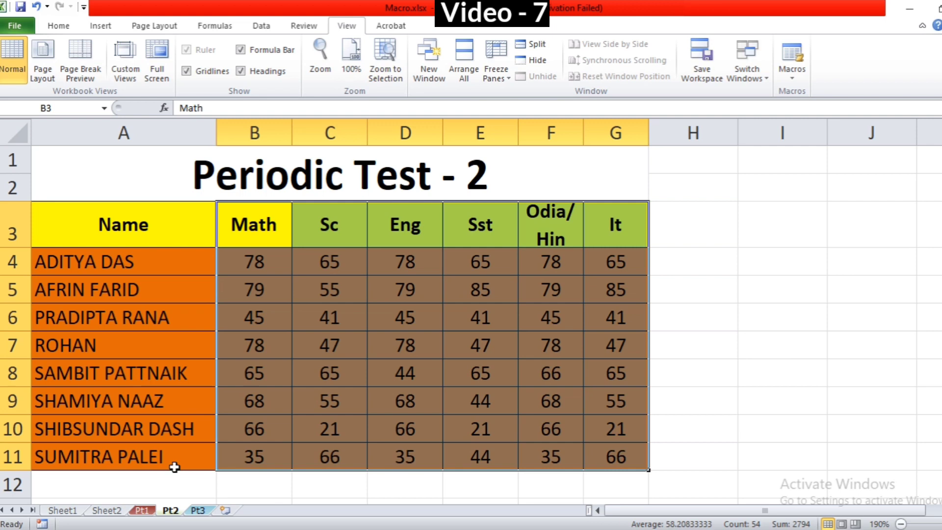
Examine the empty columns H to J beside the marks table on Pt1 and the matching area on Pt2 and Pt3.
{"action": "left_click", "coordinate": [141, 511]}
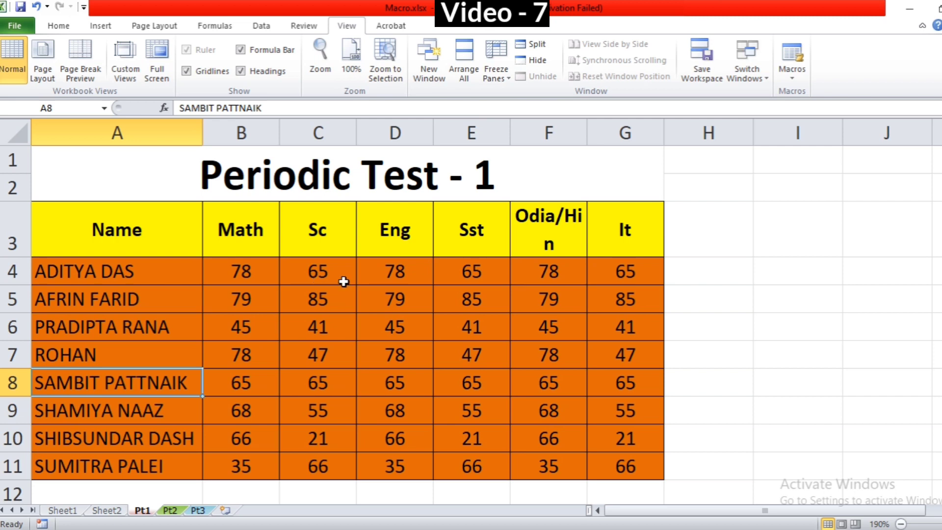
{"action": "left_click", "coordinate": [708, 251]}
{"action": "left_click", "coordinate": [170, 510]}
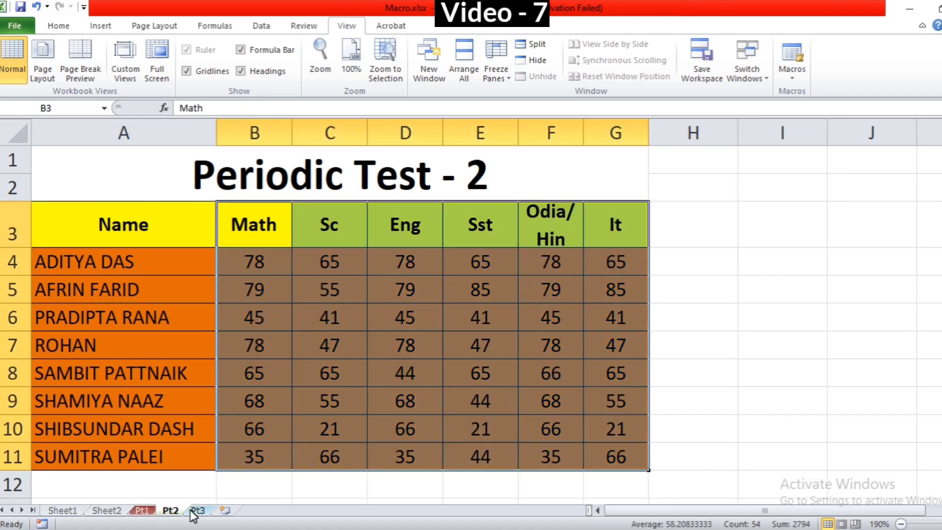
{"action": "left_click", "coordinate": [197, 511]}
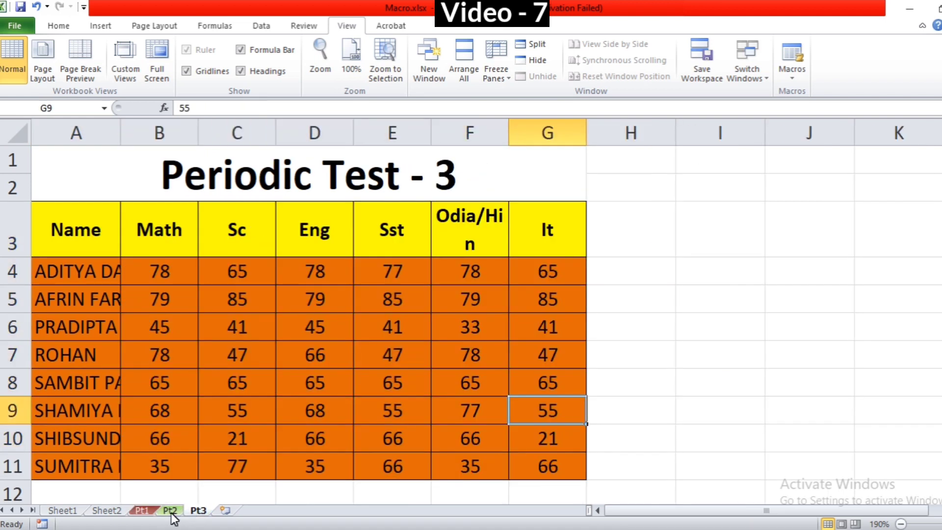
{"action": "left_click", "coordinate": [178, 511]}
{"action": "left_click", "coordinate": [730, 267]}
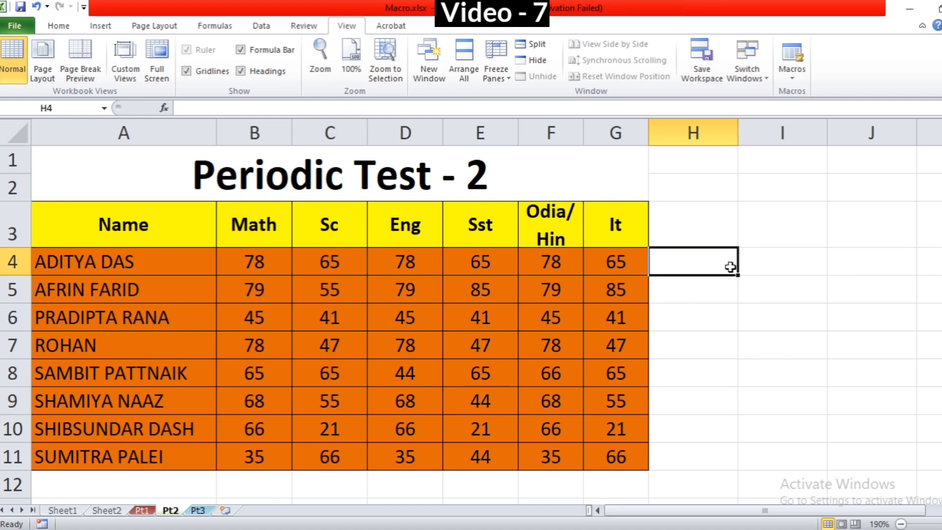
{"action": "left_click", "coordinate": [147, 511]}
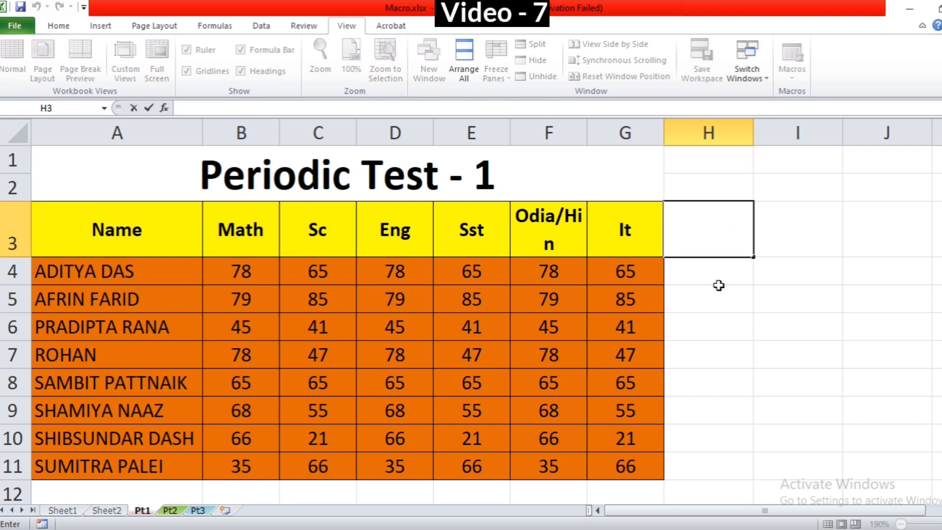
{"action": "left_click_drag", "start_coordinate": [720, 271], "coordinate": [711, 452]}
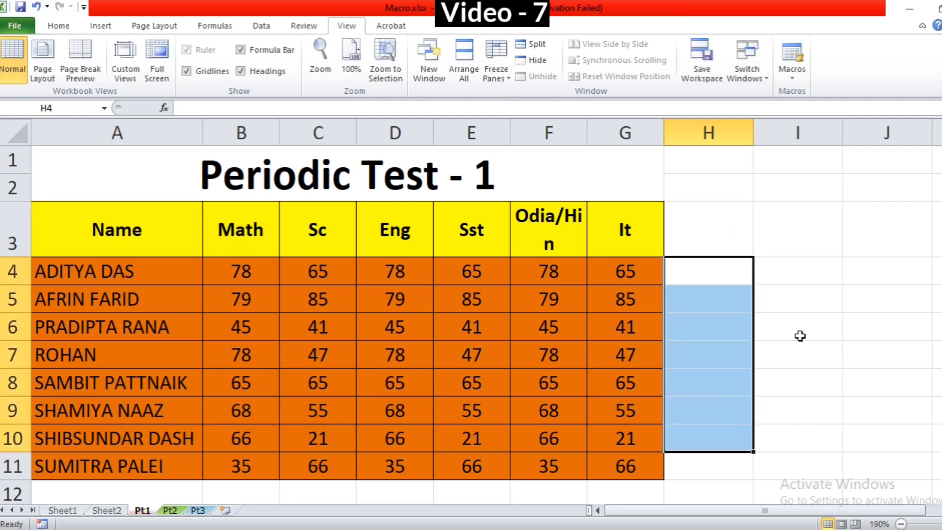
{"action": "left_click", "coordinate": [811, 270]}
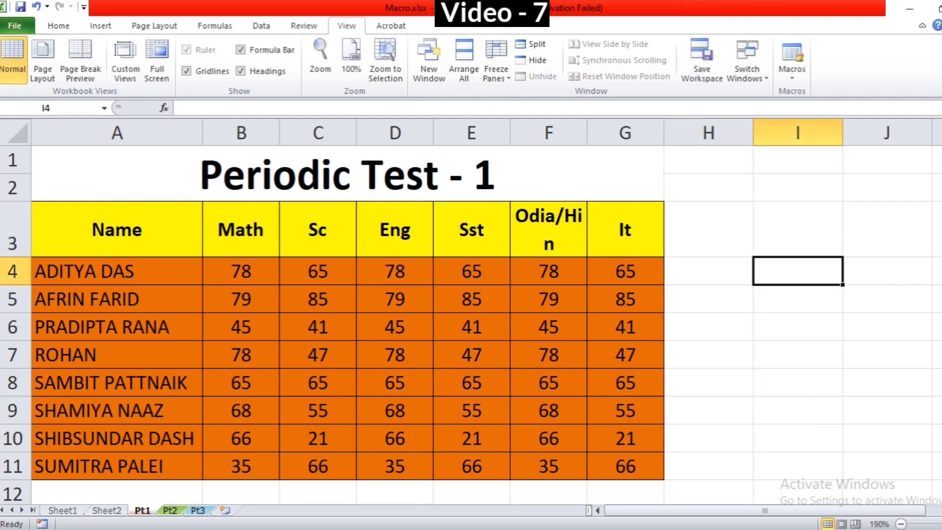
{"action": "left_click_drag", "start_coordinate": [812, 269], "coordinate": [798, 442]}
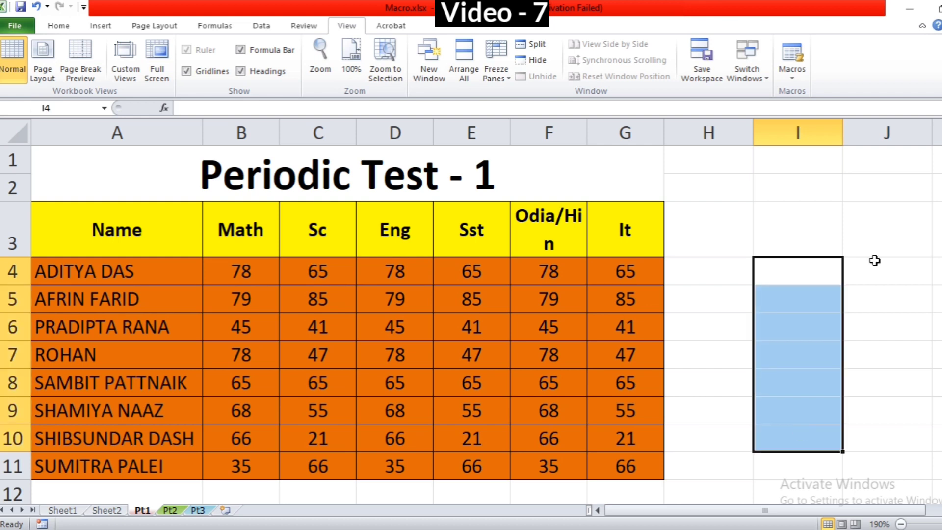
{"action": "left_click_drag", "start_coordinate": [891, 261], "coordinate": [896, 445]}
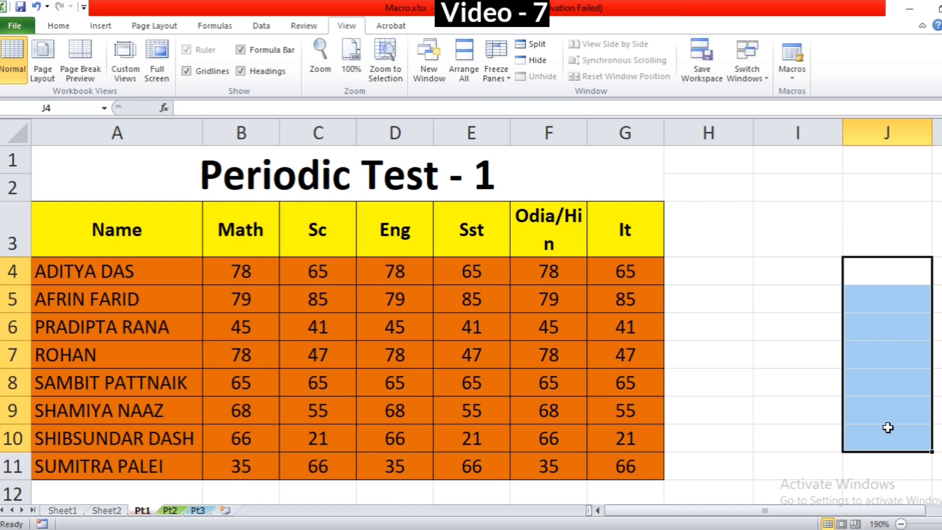
{"action": "left_click", "coordinate": [172, 511]}
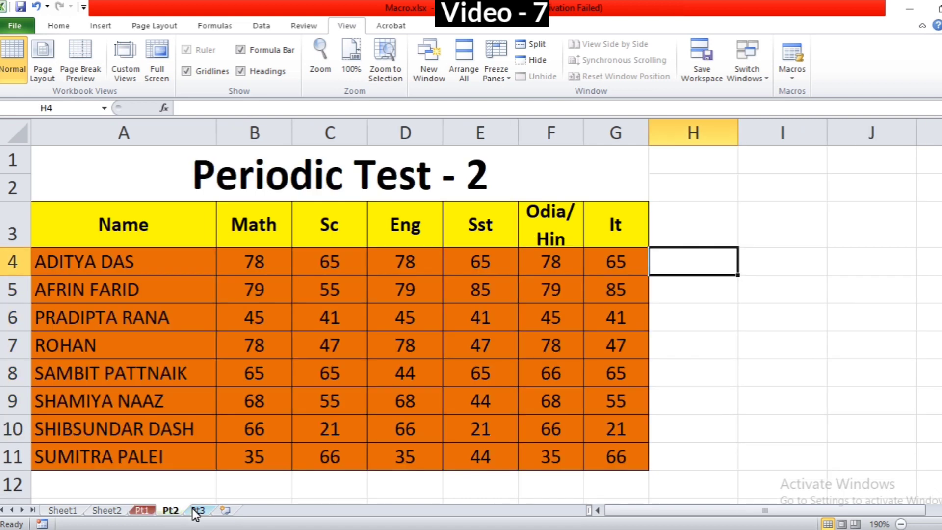
{"action": "left_click", "coordinate": [199, 511]}
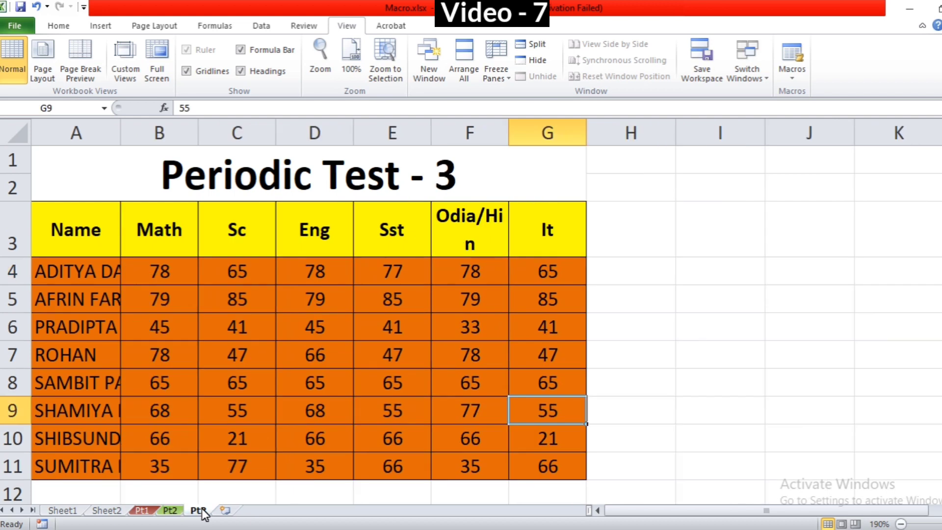
{"action": "left_click", "coordinate": [143, 510]}
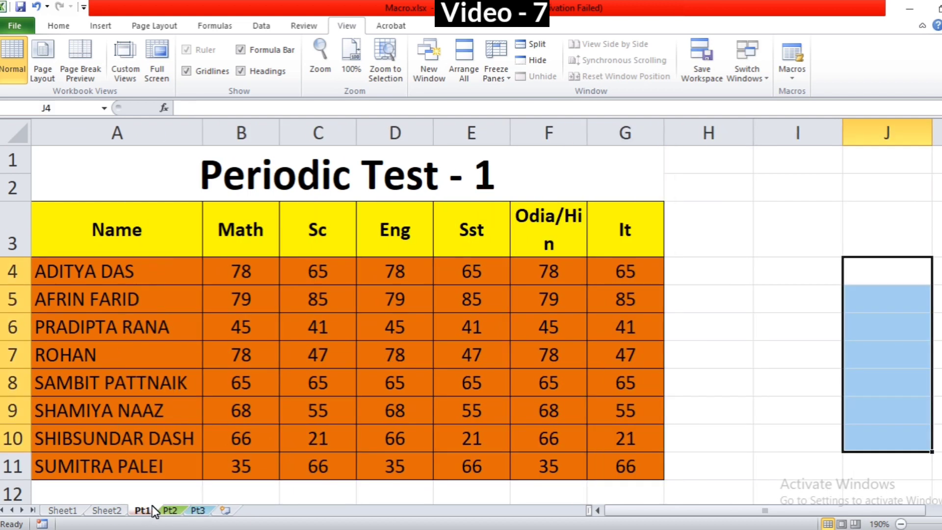
Select cell H3 on sheet Pt1 and turn on Use Relative References for macro recording.
{"action": "left_click", "coordinate": [685, 227]}
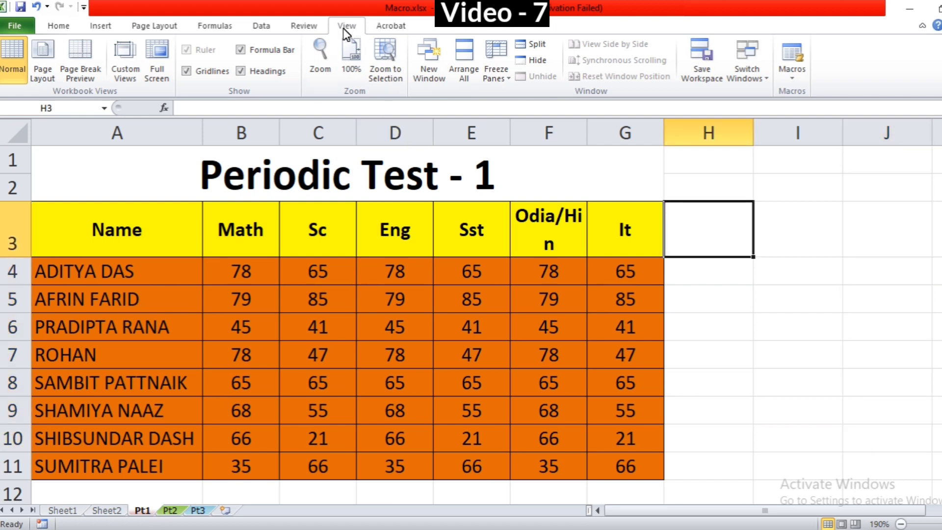
{"action": "left_click", "coordinate": [800, 80]}
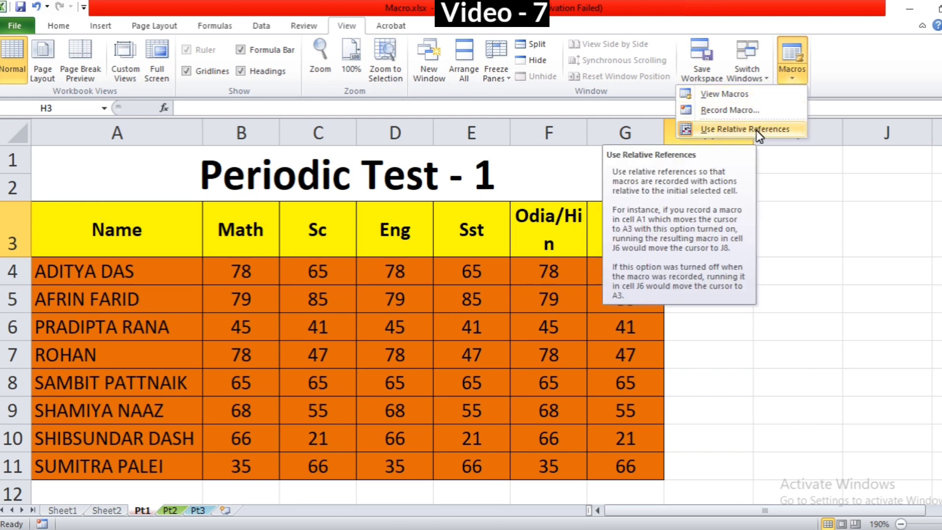
{"action": "left_click", "coordinate": [758, 130]}
{"action": "left_click", "coordinate": [795, 87]}
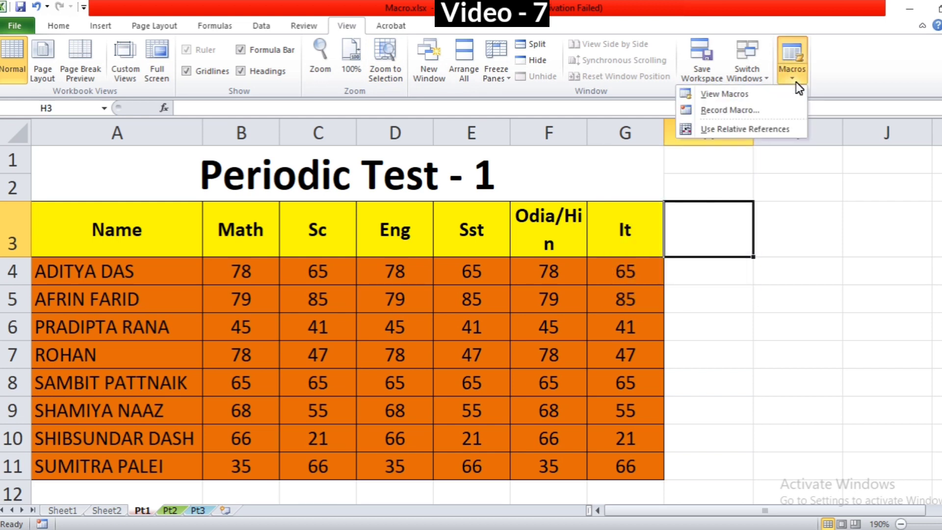
{"action": "left_click", "coordinate": [762, 130]}
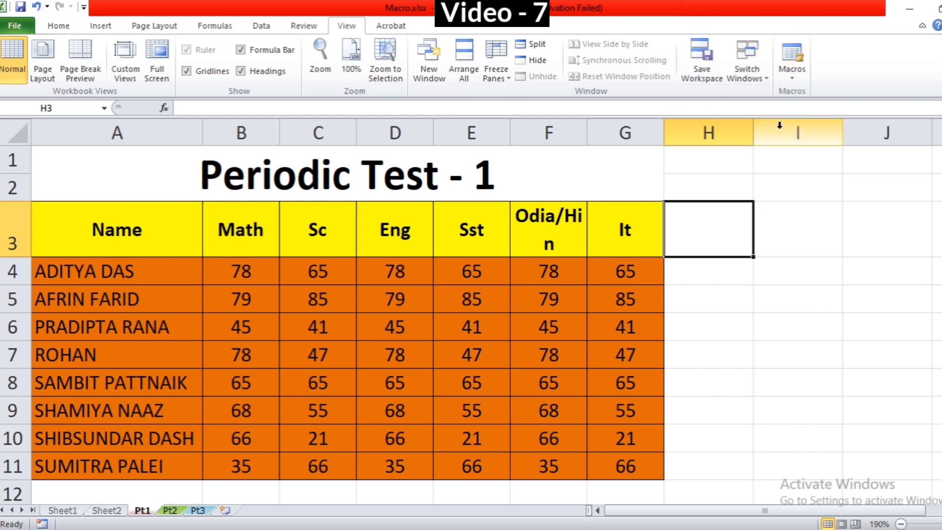
Start recording a new macro named pt with the shortcut letter p, stored in this workbook.
{"action": "left_click", "coordinate": [792, 73]}
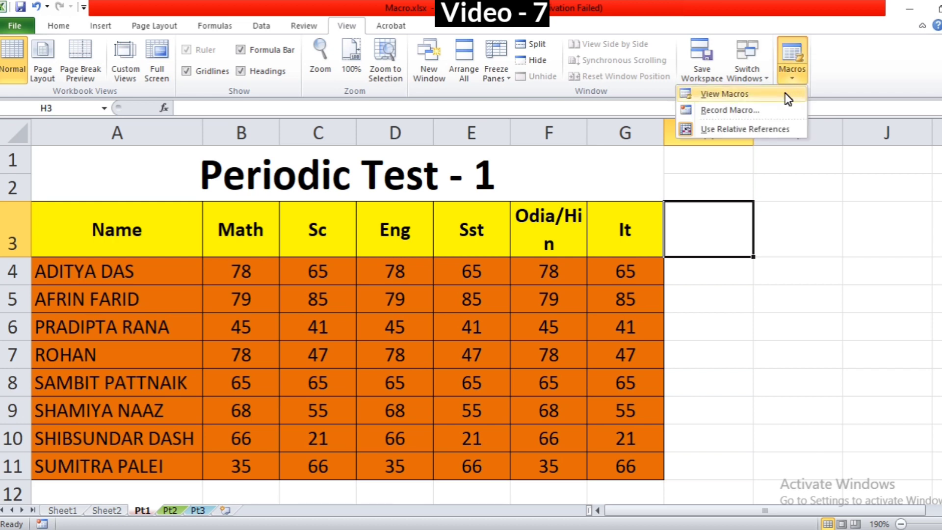
{"action": "left_click", "coordinate": [776, 110]}
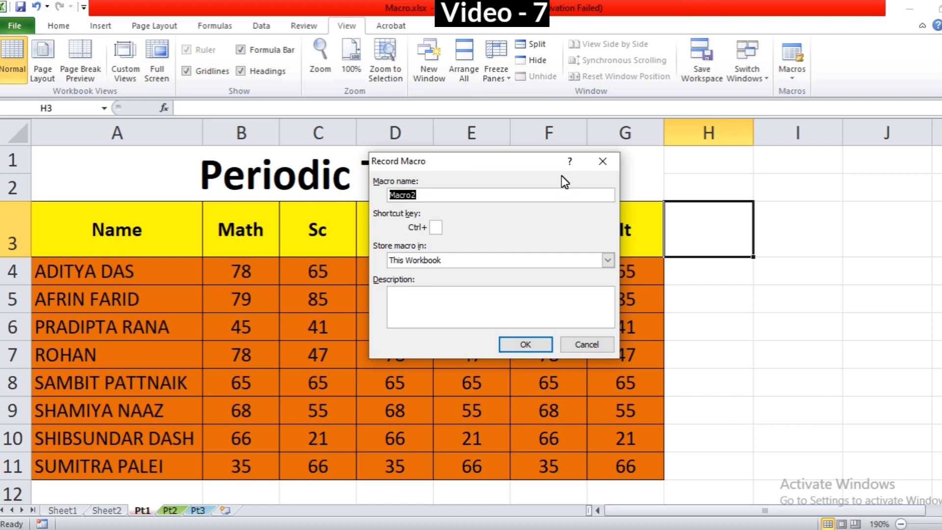
{"action": "type", "text": "pt"}
{"action": "key", "text": "Tab"}
{"action": "type", "text": "p"}
{"action": "left_click", "coordinate": [532, 343]}
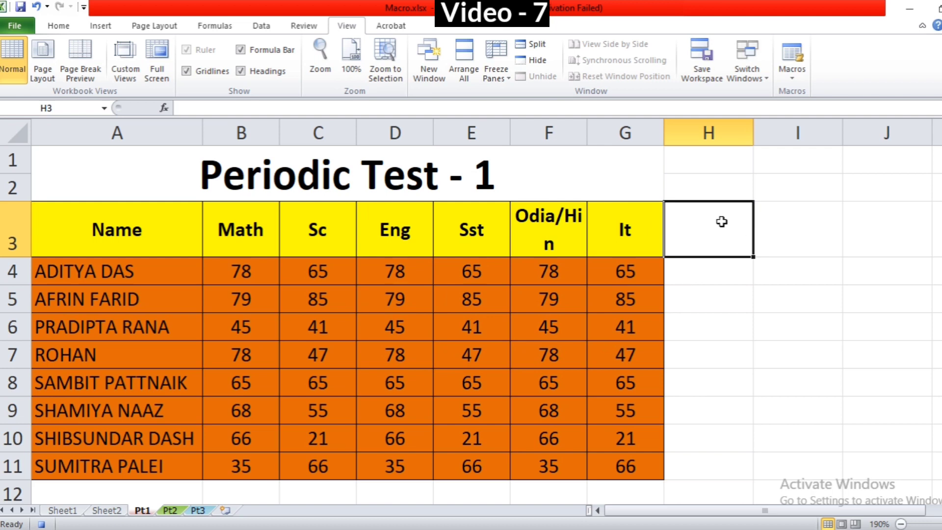
Apply all borders to the empty range H3:J11 beside the marks table.
{"action": "left_click_drag", "start_coordinate": [719, 219], "coordinate": [882, 457]}
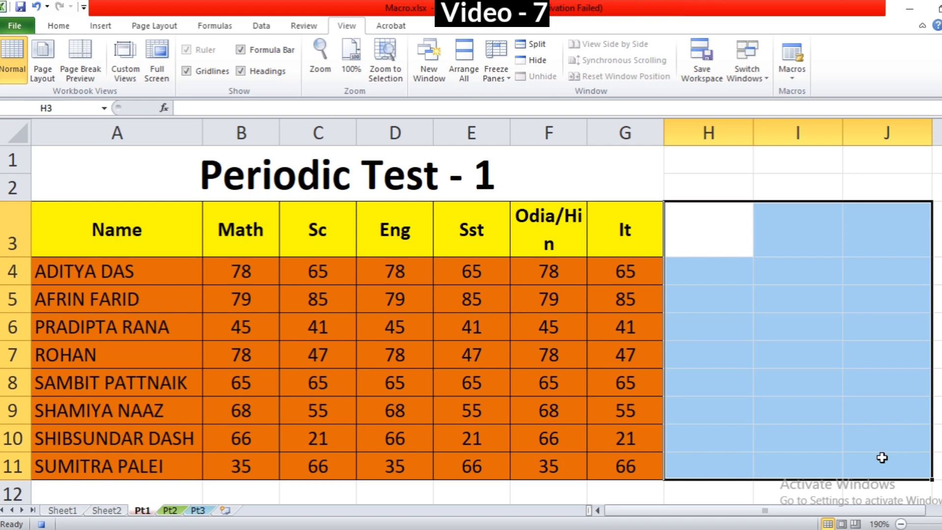
{"action": "left_click", "coordinate": [62, 27]}
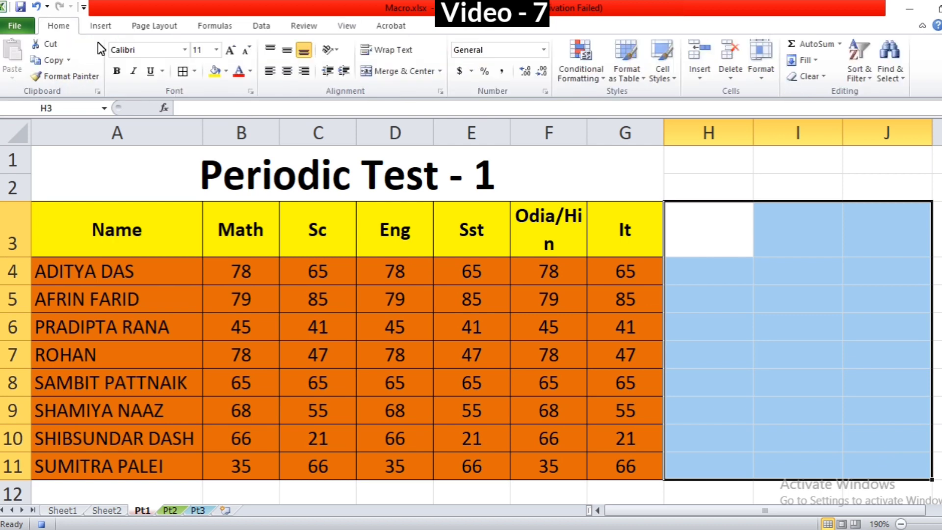
{"action": "left_click", "coordinate": [183, 72]}
Enter the headings Sum, Avg and Max in cells H3, I3 and J3.
{"action": "left_click", "coordinate": [721, 234]}
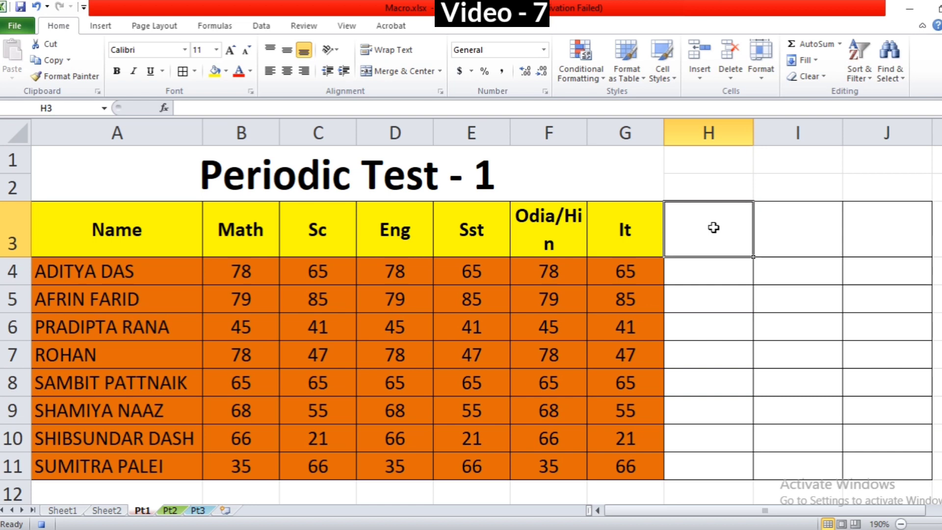
{"action": "type", "text": "Sum"}
{"action": "key", "text": "Tab"}
{"action": "type", "text": "A"}
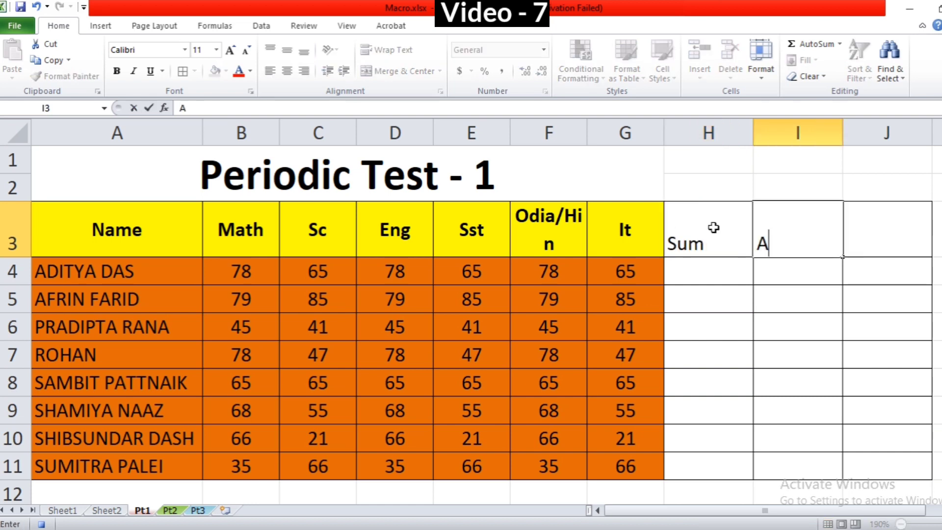
{"action": "type", "text": "vg"}
{"action": "key", "text": "Tab"}
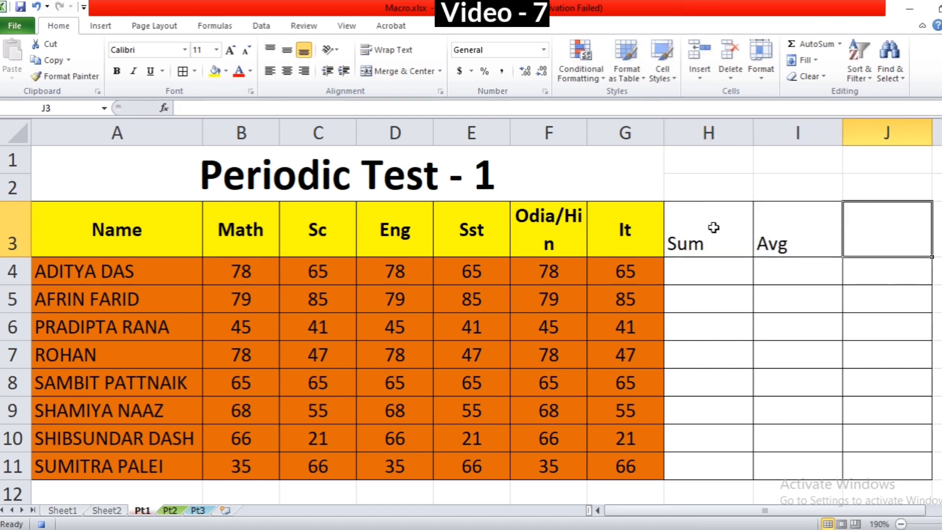
{"action": "type", "text": "Max"}
{"action": "key", "text": "Return"}
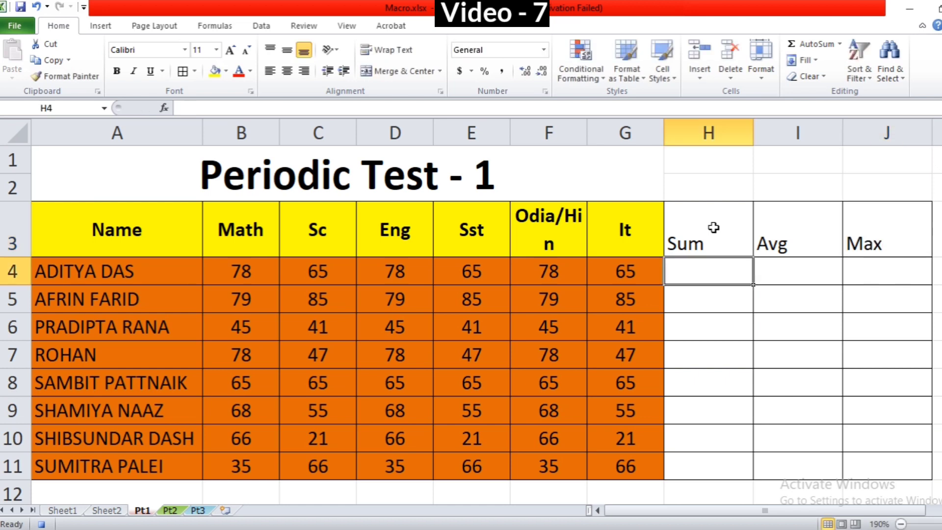
Replace the heading in H3 with Total Marks and widen column H to fit it.
{"action": "left_click", "coordinate": [706, 229]}
{"action": "type", "text": "T"}
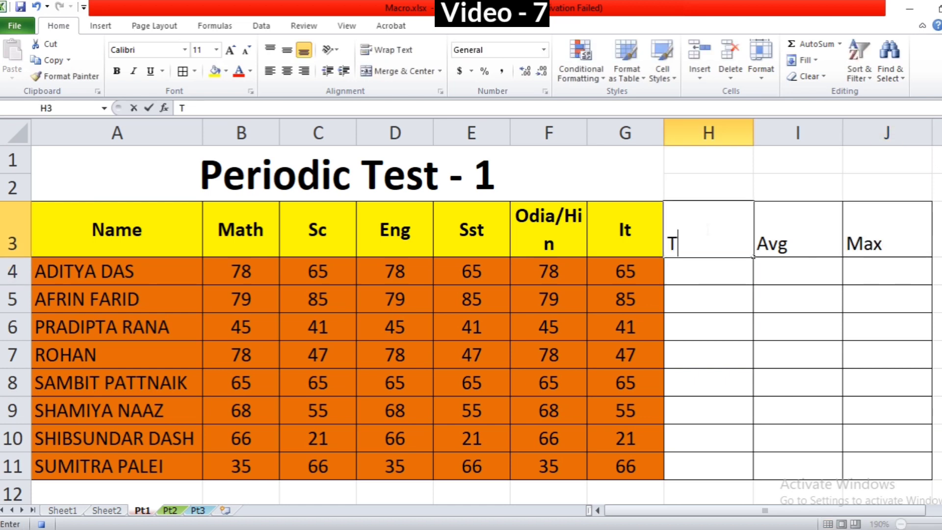
{"action": "type", "text": "otal Marks"}
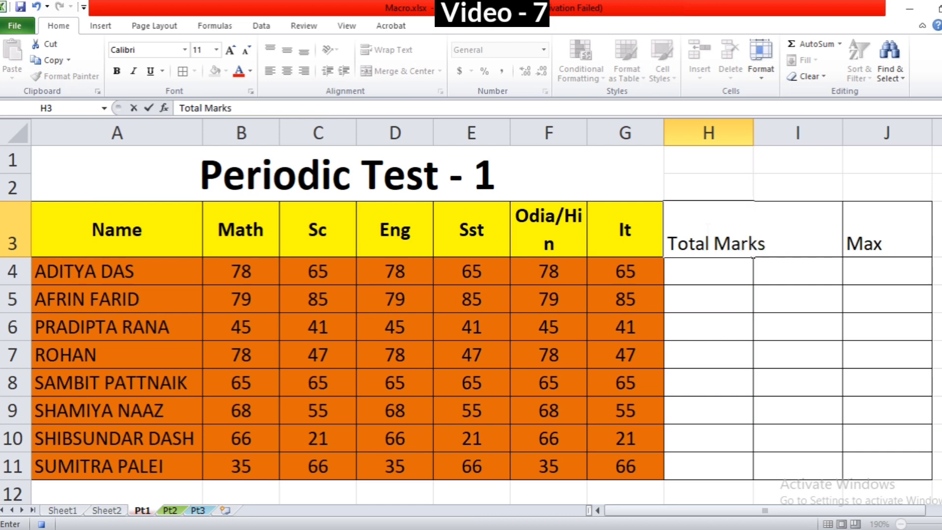
{"action": "key", "text": "Return"}
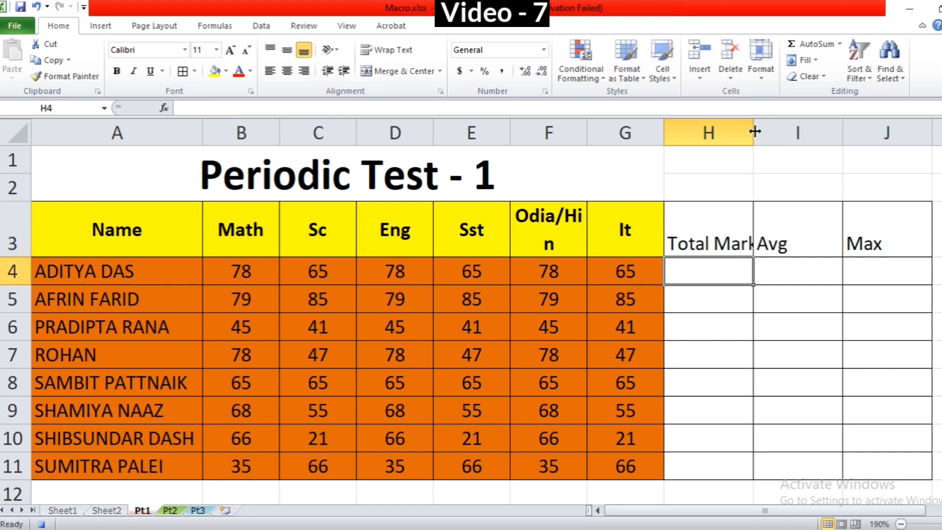
{"action": "left_click_drag", "start_coordinate": [755, 132], "coordinate": [773, 132]}
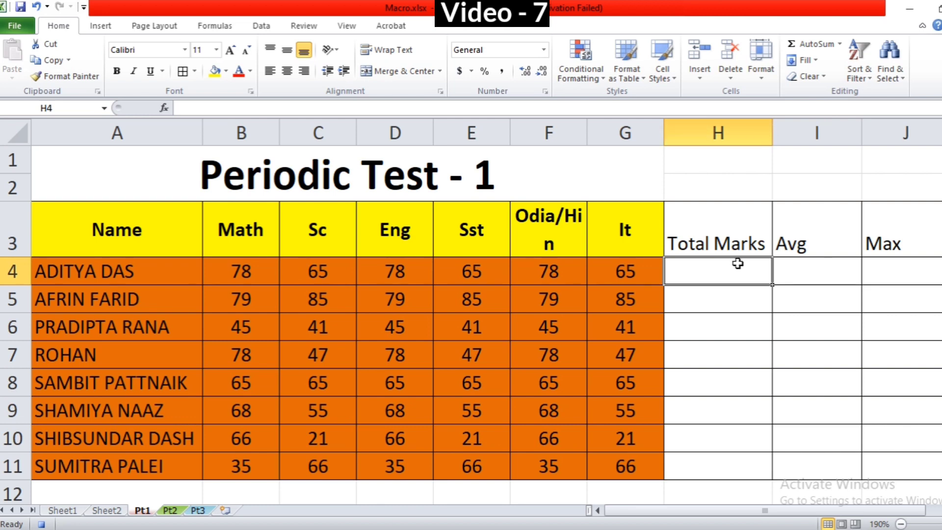
Enter =SUM(B4:G4) in H4 and fill the formula down to H11.
{"action": "type", "text": "=sum("}
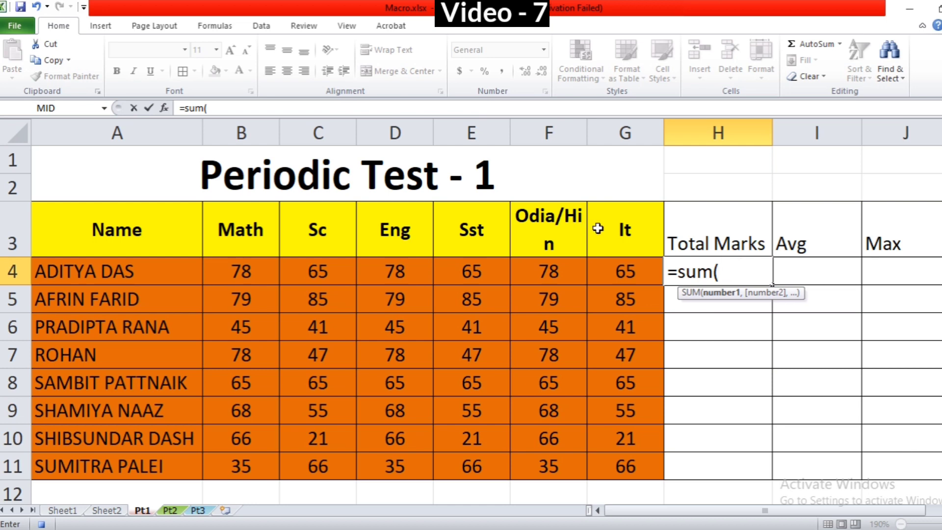
{"action": "left_click_drag", "start_coordinate": [249, 269], "coordinate": [614, 270]}
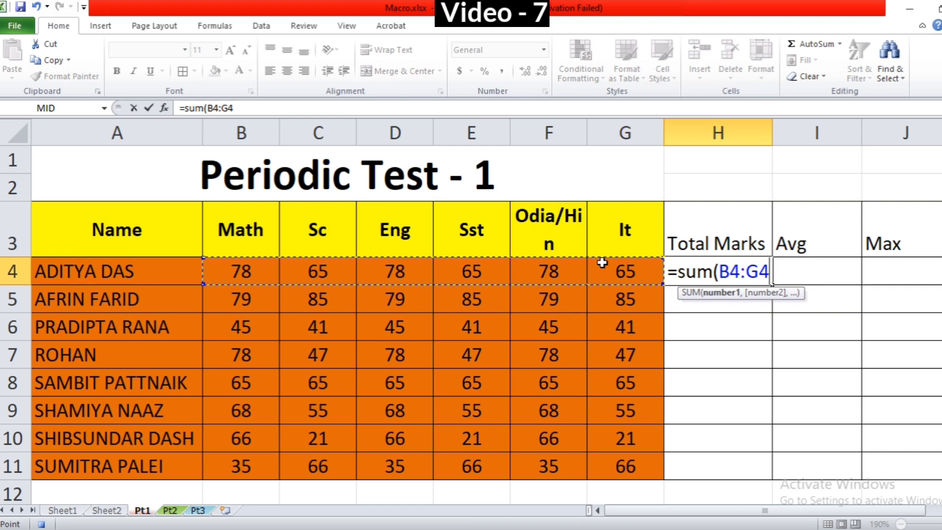
{"action": "type", "text": ")"}
{"action": "key", "text": "Return"}
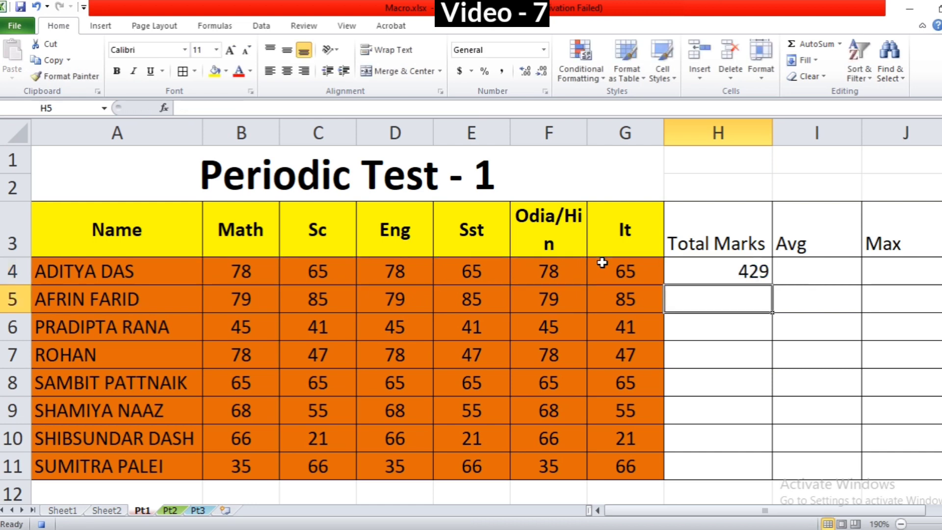
{"action": "left_click", "coordinate": [753, 276]}
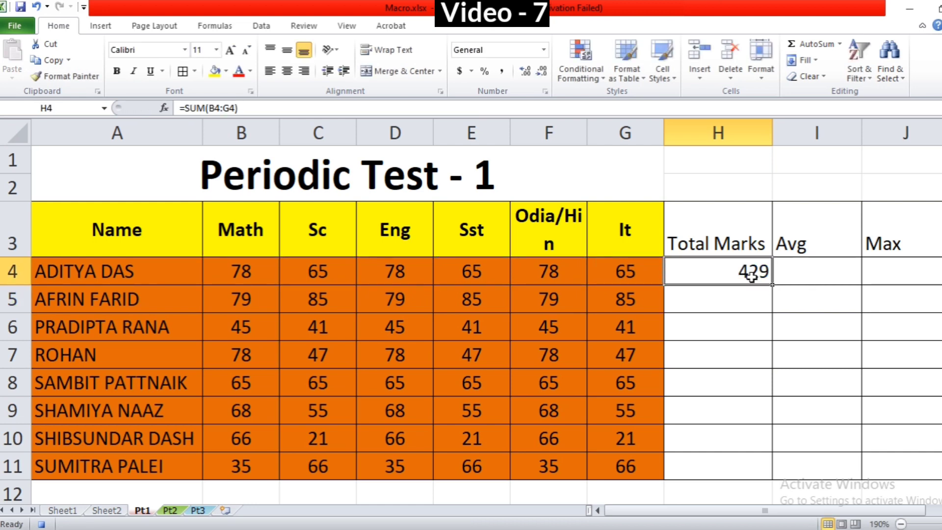
{"action": "left_click_drag", "start_coordinate": [773, 285], "coordinate": [773, 286]}
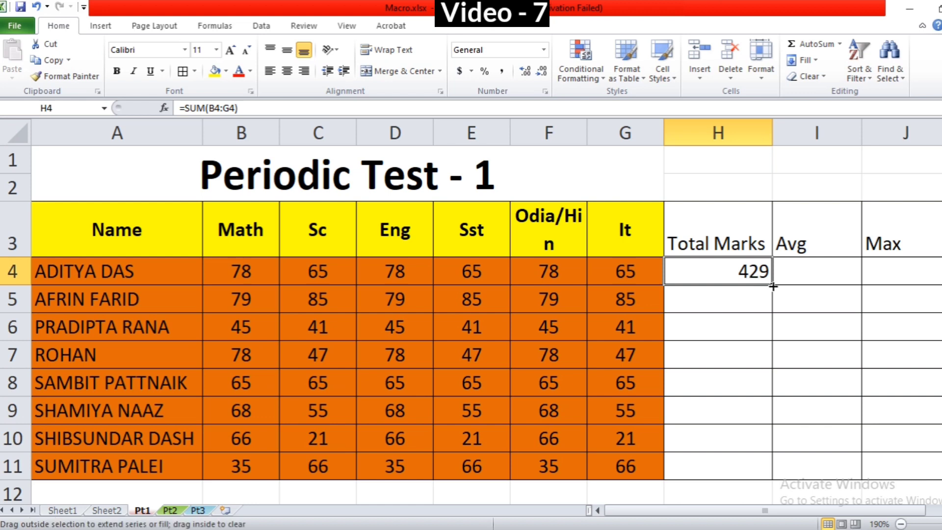
{"action": "double_click", "coordinate": [774, 287]}
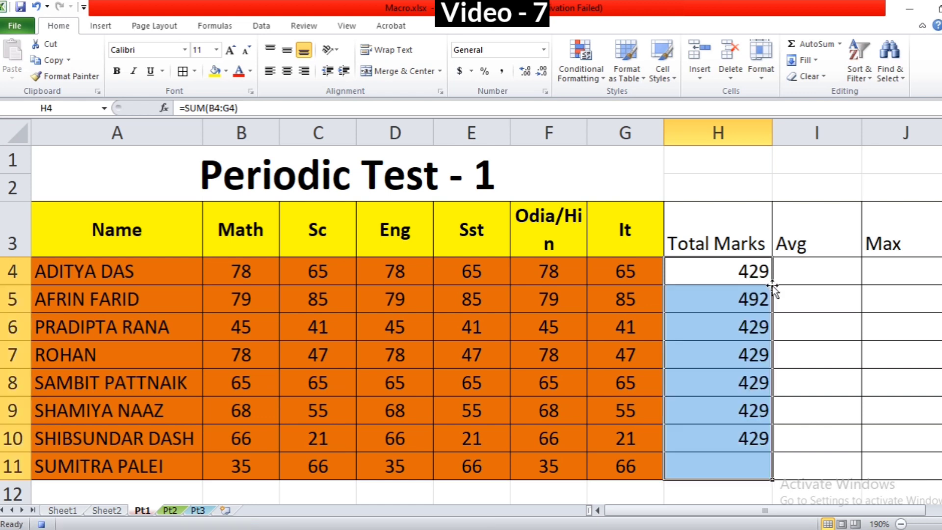
Enter =AVERAGE(B4:G4) in I4 and fill the formula down to I11.
{"action": "left_click", "coordinate": [803, 277]}
{"action": "type", "text": "=a"}
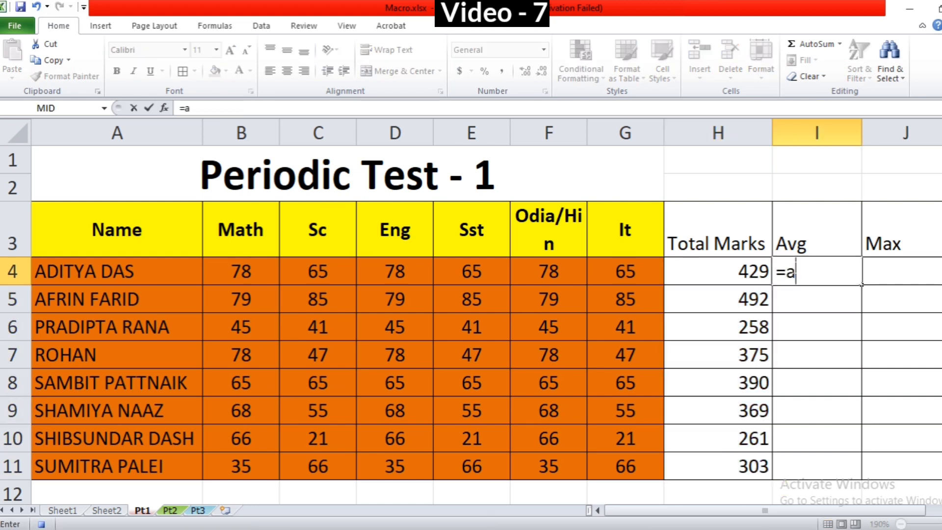
{"action": "type", "text": "ve"}
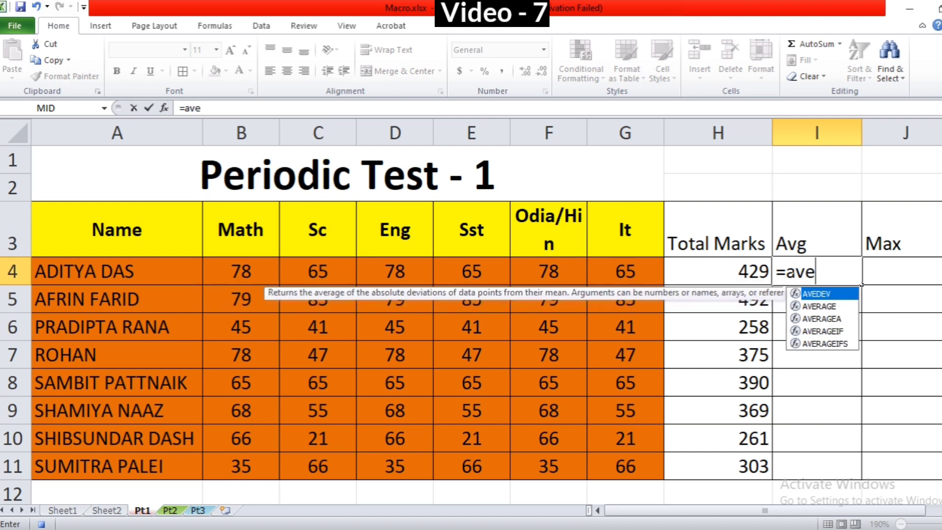
{"action": "type", "text": "rage("}
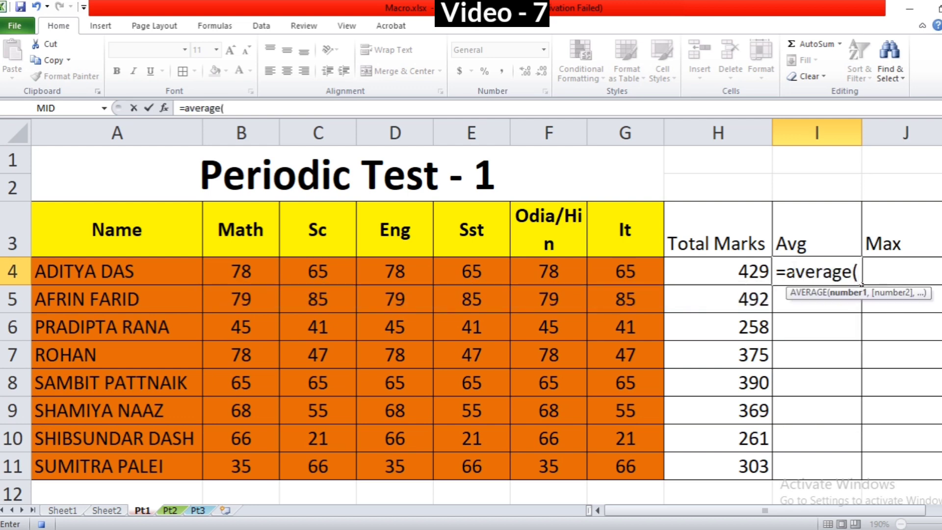
{"action": "left_click_drag", "start_coordinate": [233, 269], "coordinate": [596, 277]}
{"action": "type", "text": ")"}
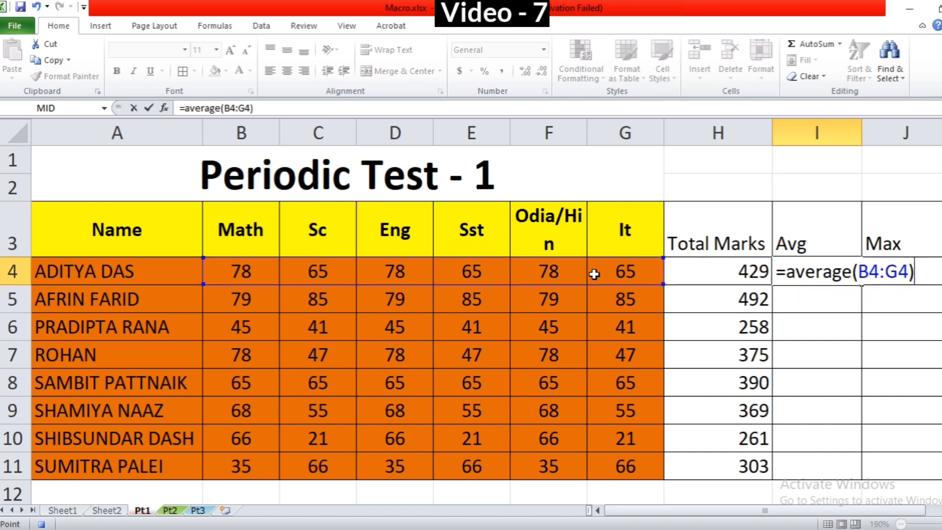
{"action": "key", "text": "Return"}
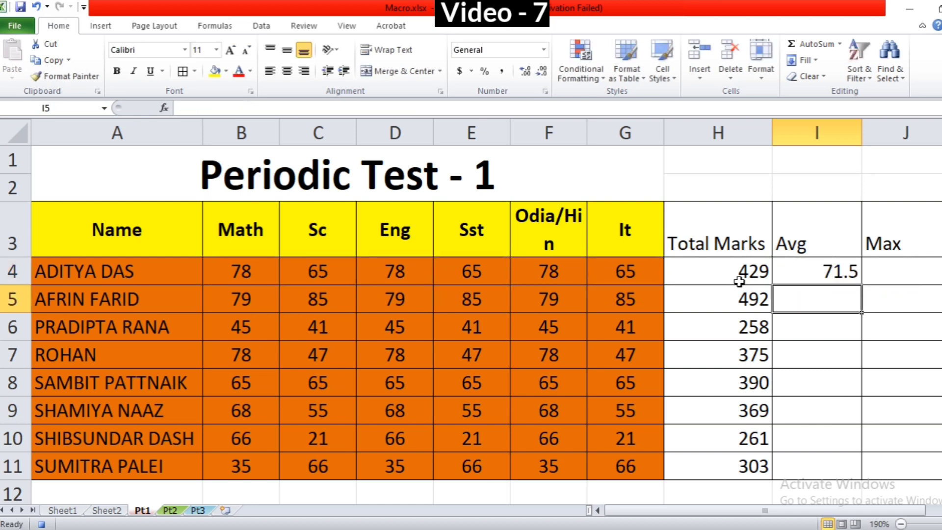
{"action": "left_click", "coordinate": [817, 271]}
{"action": "double_click", "coordinate": [861, 285]}
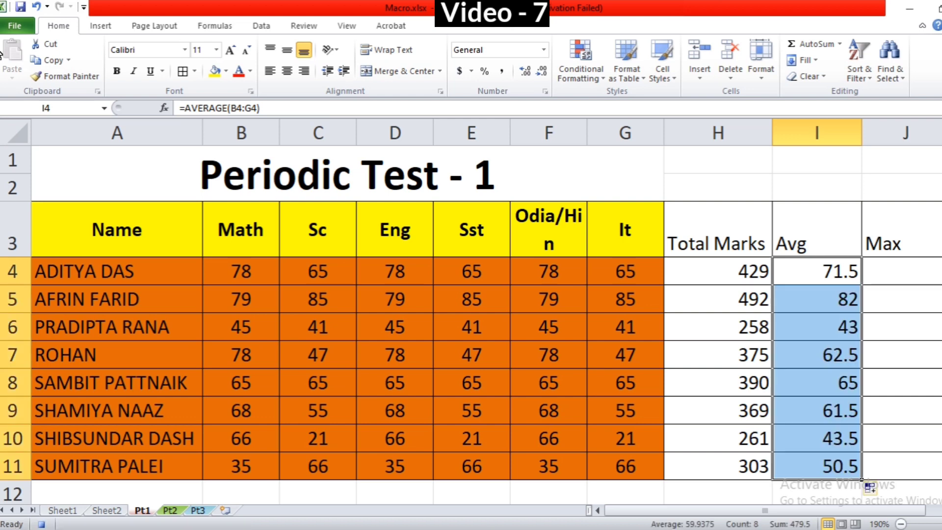
Enter =MAX(B4:G4) in J4 and fill the formula down to J11.
{"action": "left_click", "coordinate": [891, 266]}
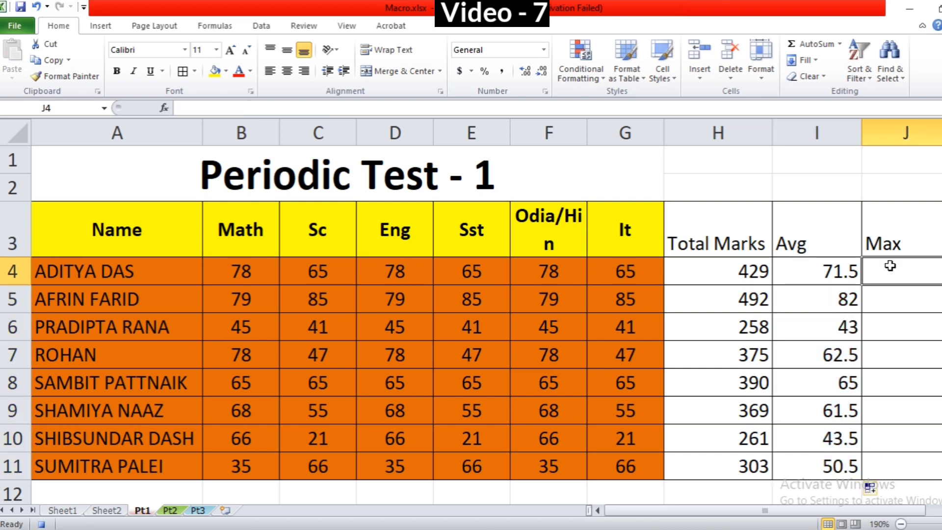
{"action": "type", "text": "=max("}
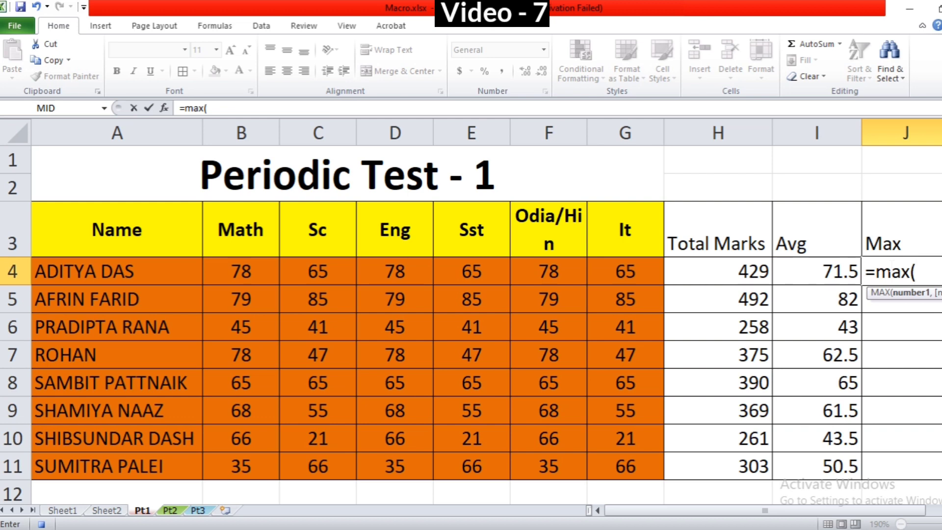
{"action": "left_click_drag", "start_coordinate": [237, 267], "coordinate": [641, 276]}
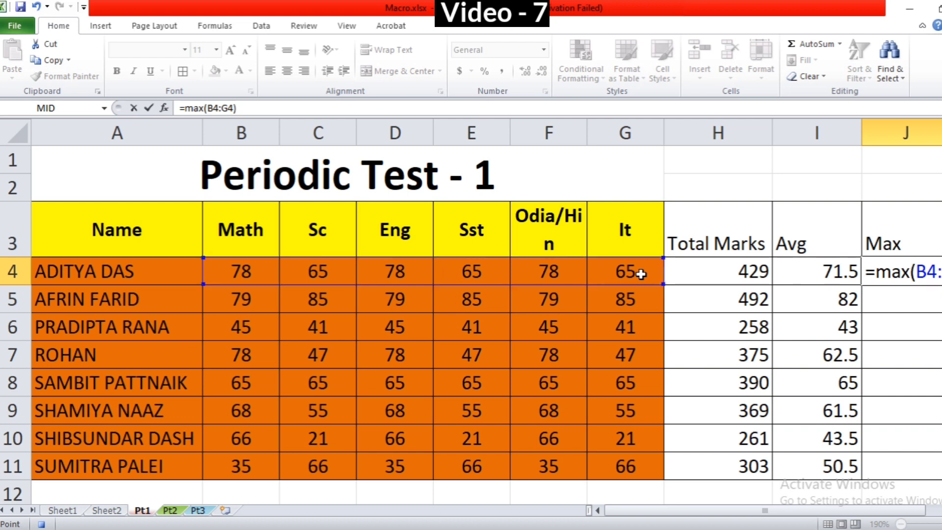
{"action": "key", "text": "Return"}
{"action": "left_click", "coordinate": [934, 271]}
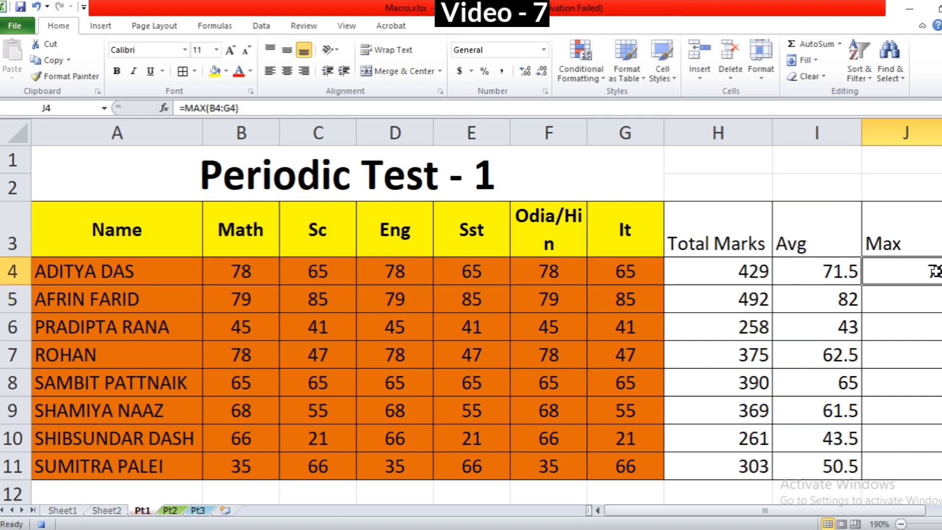
{"action": "double_click", "coordinate": [934, 271]}
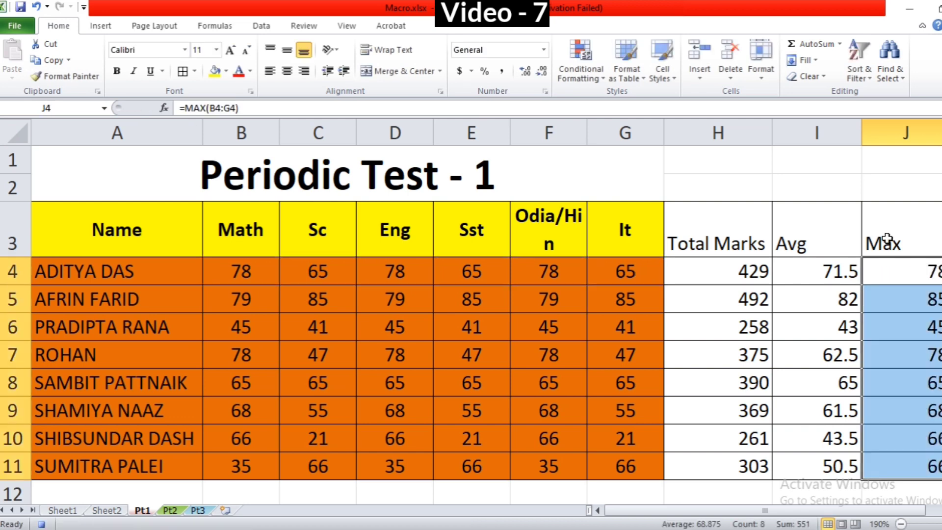
Centre the contents of H3:J11 horizontally and make the headings in H3:J3 bold and vertically middle-aligned.
{"action": "left_click_drag", "start_coordinate": [740, 221], "coordinate": [899, 459]}
{"action": "left_click", "coordinate": [287, 70]}
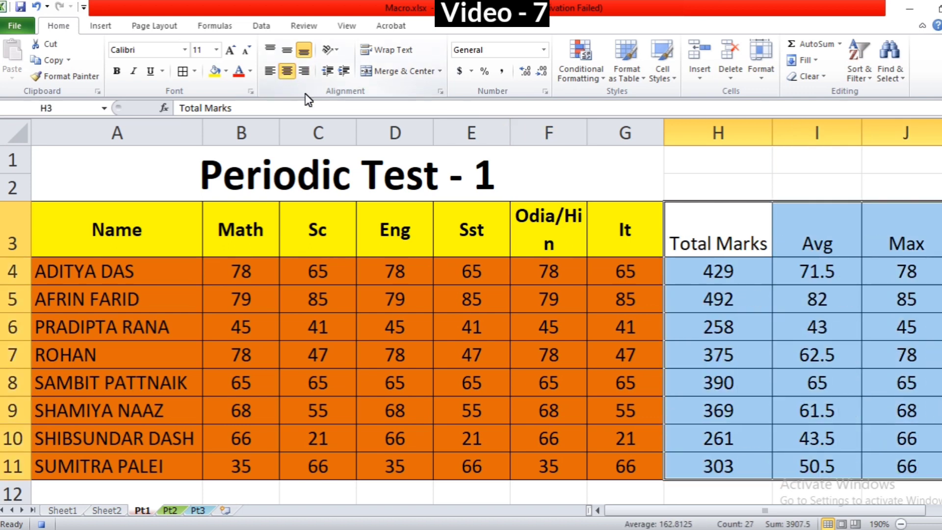
{"action": "left_click", "coordinate": [782, 240]}
{"action": "left_click_drag", "start_coordinate": [738, 238], "coordinate": [898, 240]}
{"action": "left_click", "coordinate": [117, 71]}
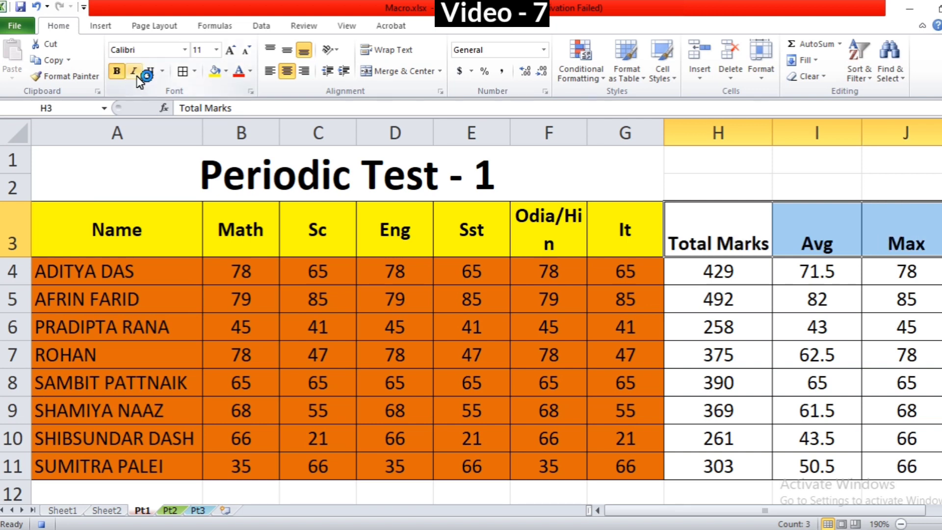
{"action": "left_click", "coordinate": [287, 50]}
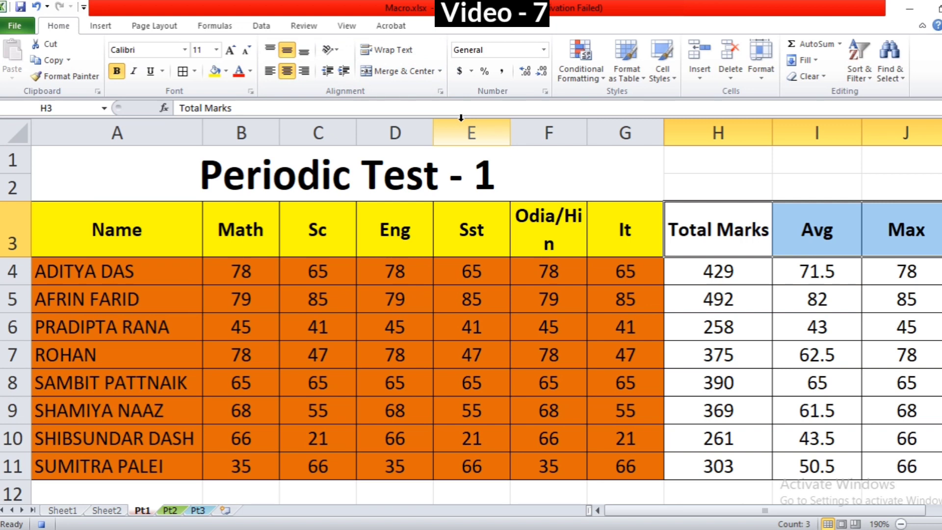
Stop recording macro pt.
{"action": "left_click", "coordinate": [346, 25]}
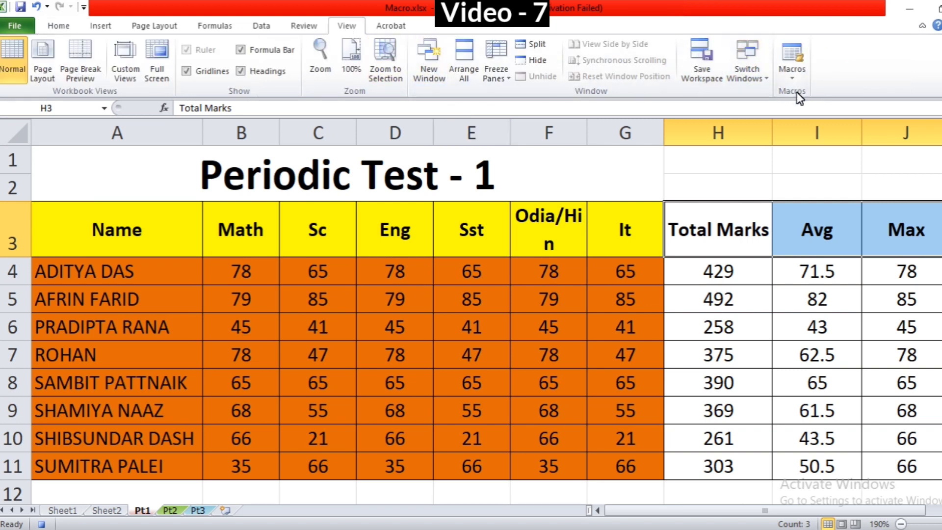
{"action": "left_click", "coordinate": [792, 72]}
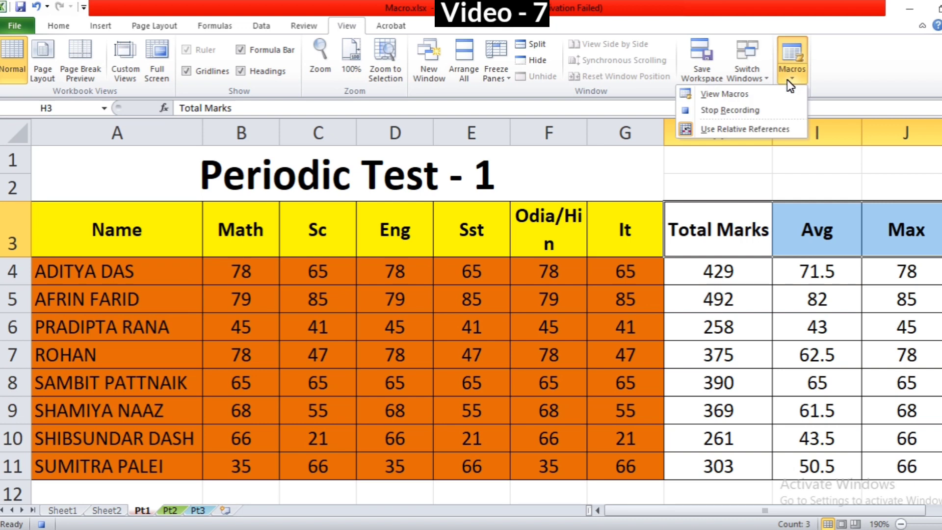
{"action": "left_click", "coordinate": [747, 111]}
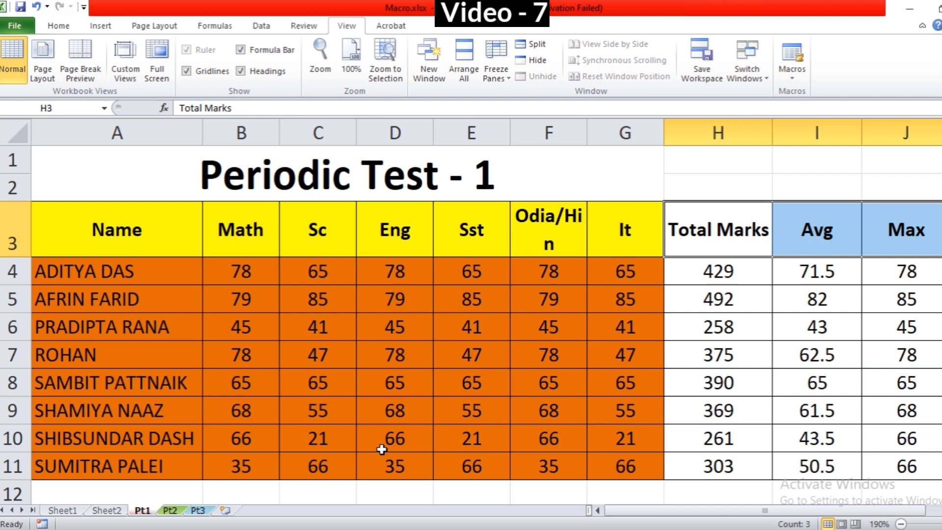
Switch to sheet Pt2 and select cell H3 as the starting cell for the macro.
{"action": "key", "text": "ctrl+Page_Down"}
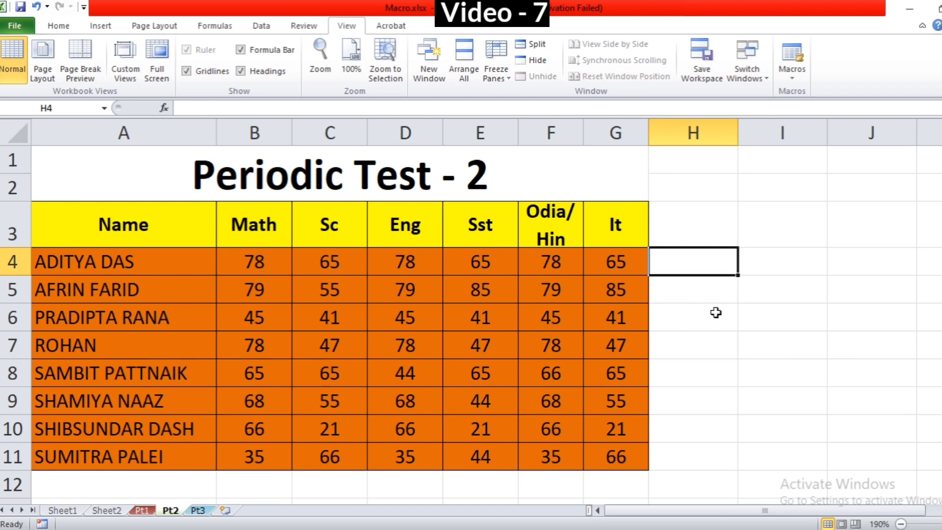
{"action": "left_click", "coordinate": [700, 229]}
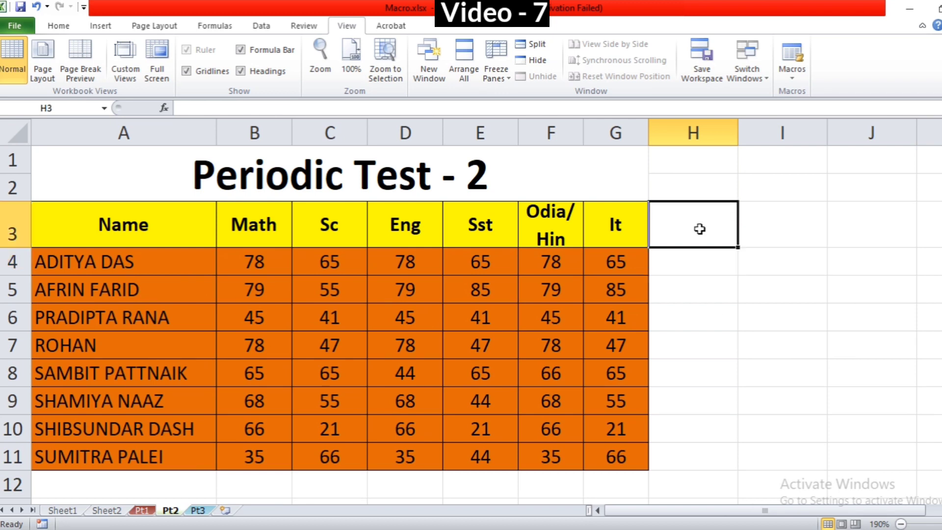
{"action": "left_click", "coordinate": [792, 75]}
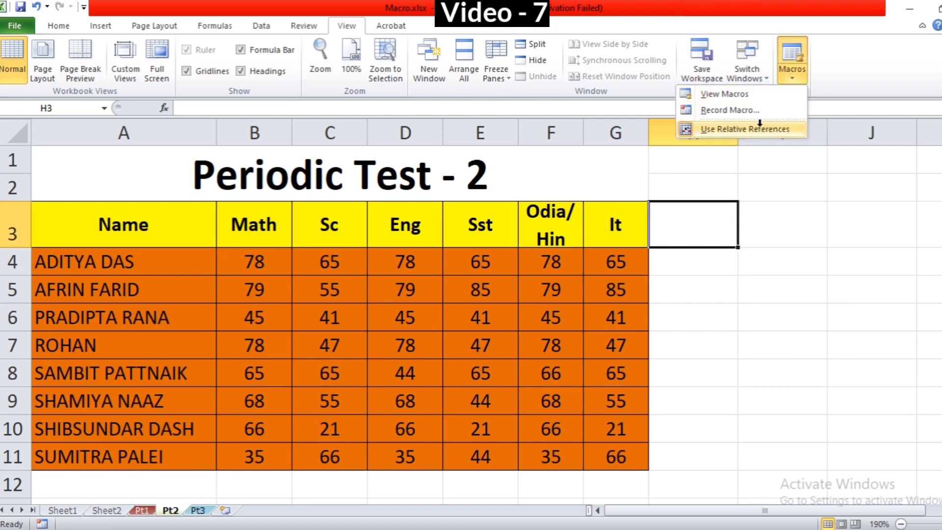
{"action": "left_click", "coordinate": [763, 129]}
{"action": "left_click", "coordinate": [792, 77]}
{"action": "left_click", "coordinate": [762, 128]}
Run macro pt from cell H3 on Pt2 to add the Total Marks, Avg and Max columns.
{"action": "left_click", "coordinate": [792, 73]}
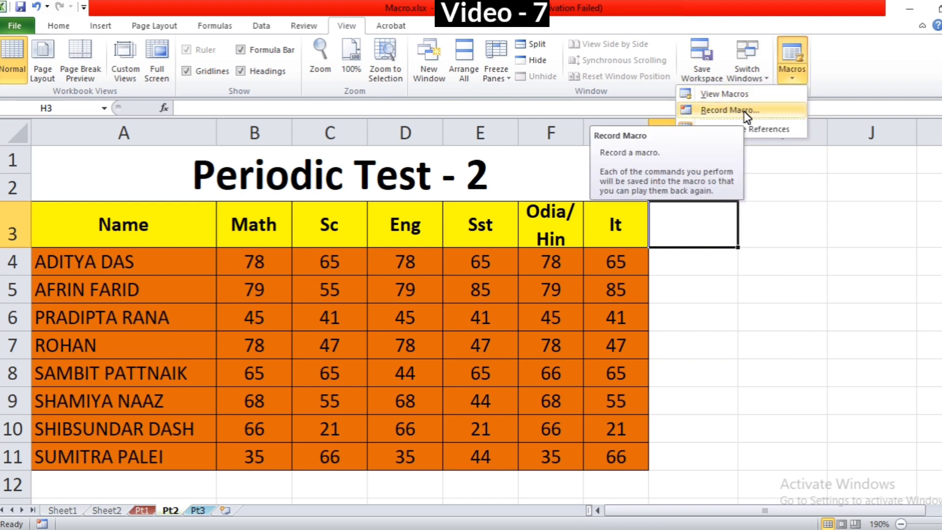
{"action": "left_click", "coordinate": [744, 94]}
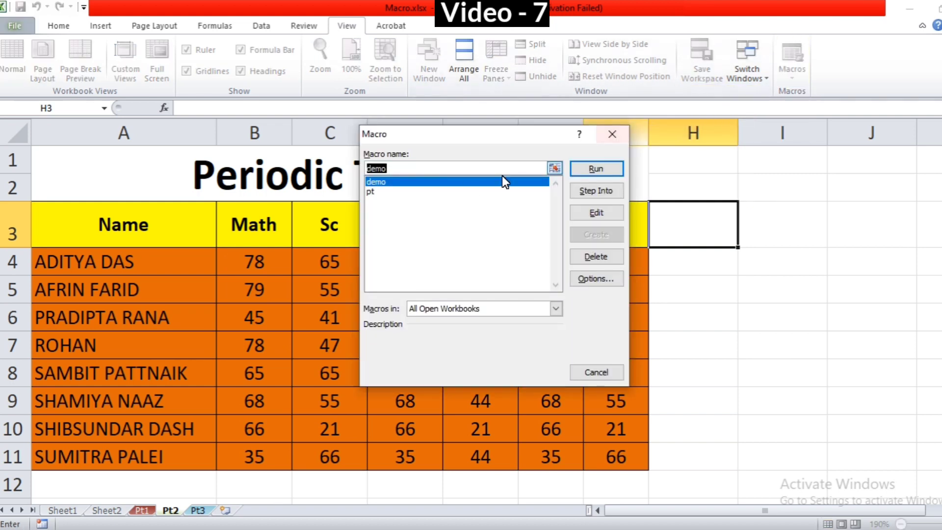
{"action": "left_click", "coordinate": [370, 192]}
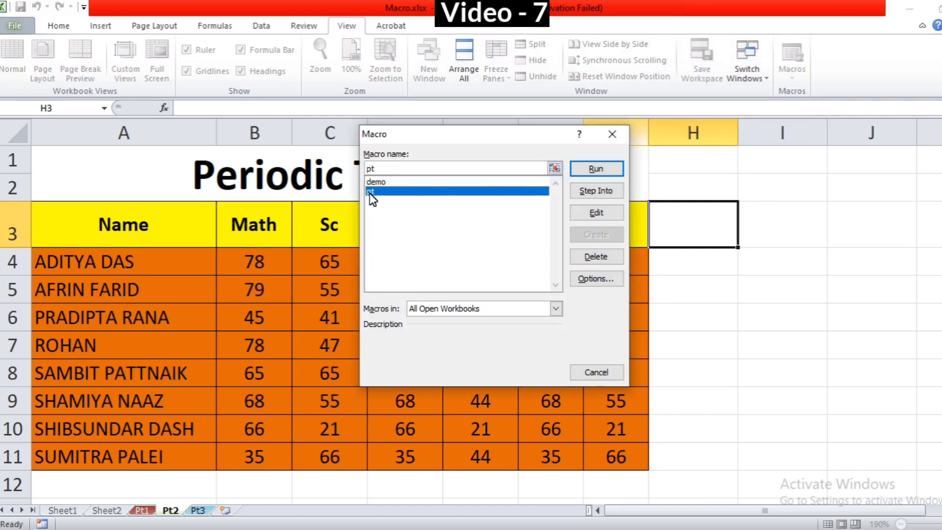
{"action": "left_click", "coordinate": [610, 176]}
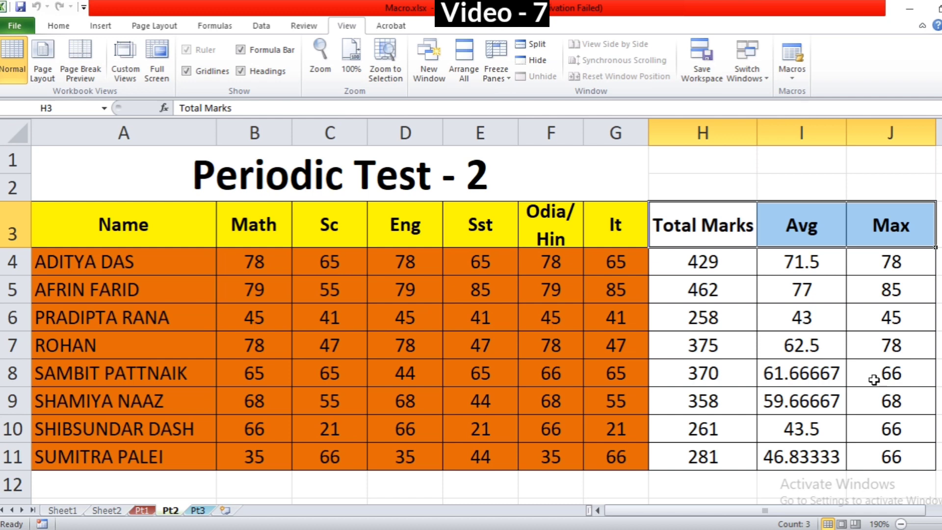
Compare the added columns on sheets Pt1 and Pt2, and select cell H3 on Pt3.
{"action": "left_click", "coordinate": [142, 510]}
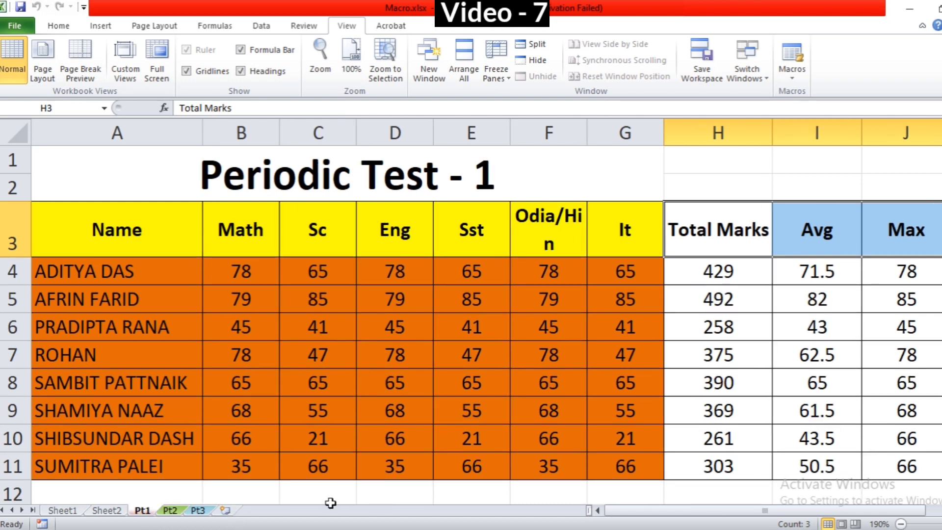
{"action": "left_click", "coordinate": [169, 510]}
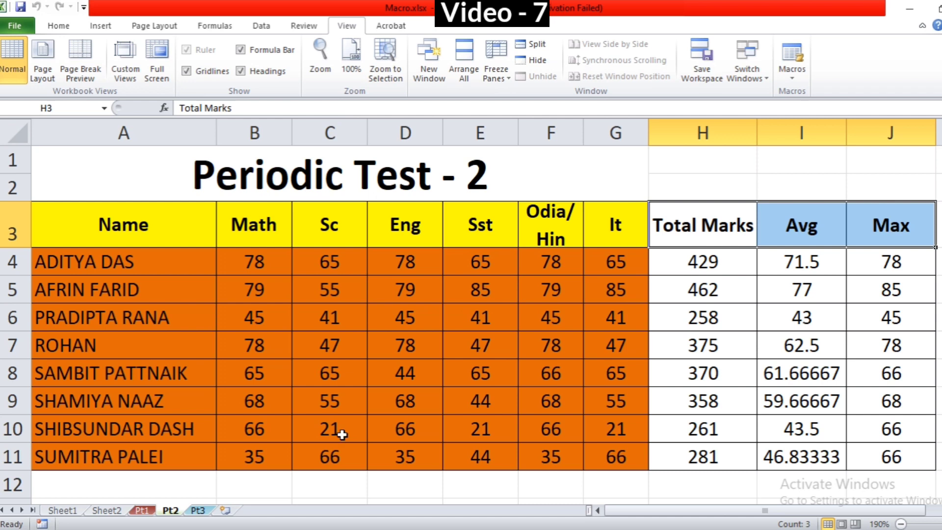
{"action": "left_click", "coordinate": [204, 512]}
{"action": "left_click", "coordinate": [638, 237]}
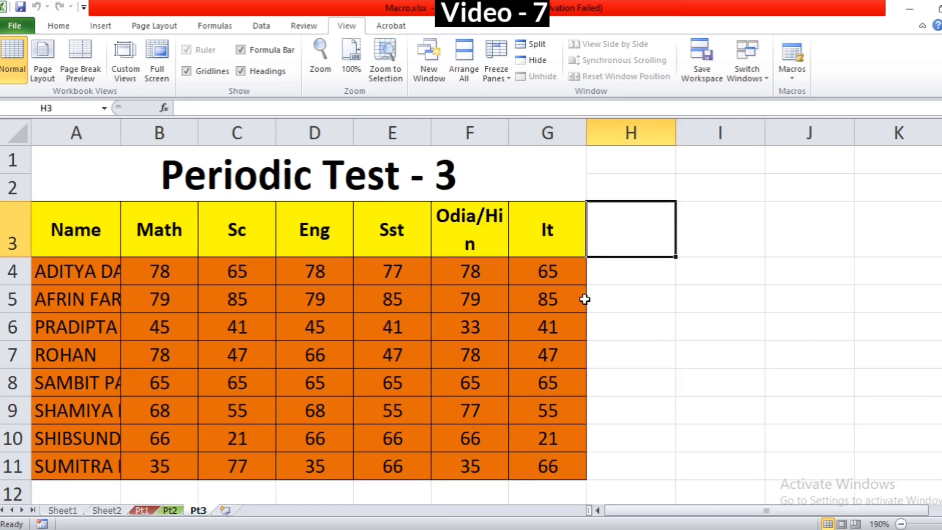
Find and open the On-Screen Keyboard, reselect H3 on Pt3 and move the keyboard fully into view.
{"action": "key", "text": "super+s"}
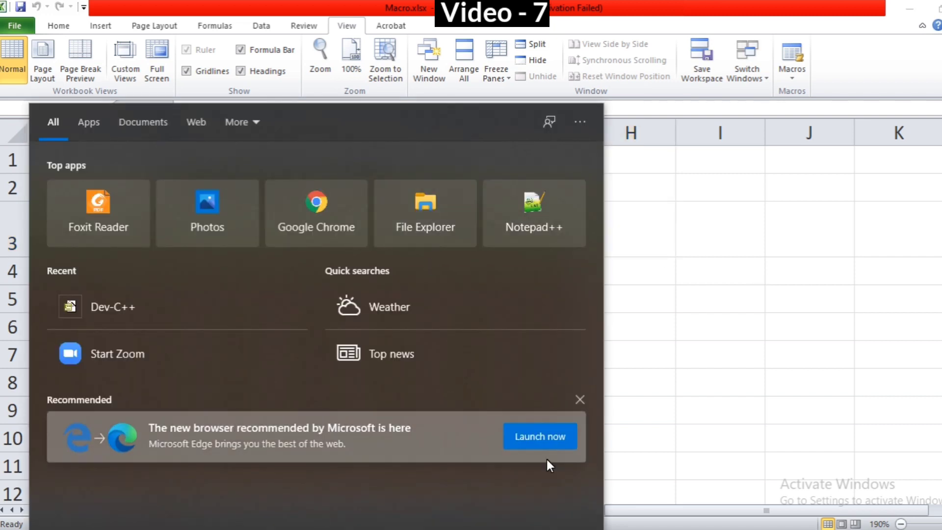
{"action": "type", "text": "ke"}
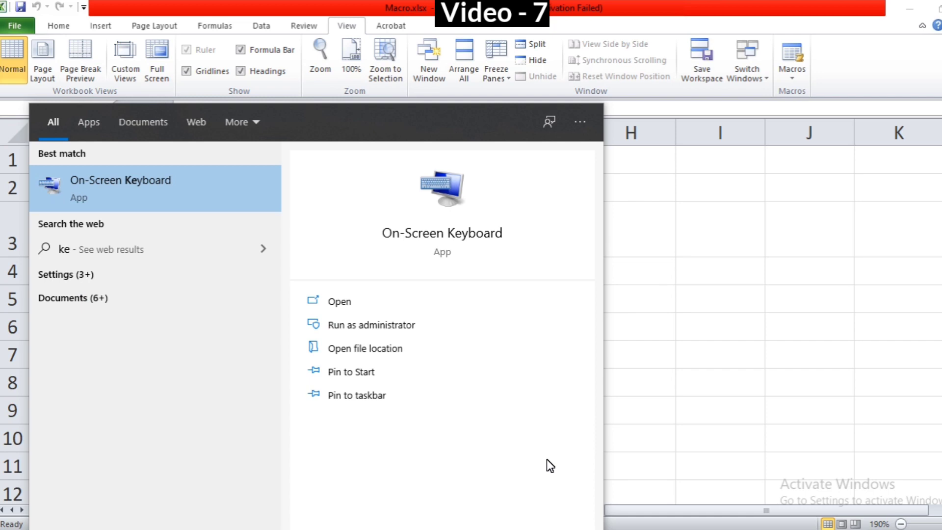
{"action": "left_click", "coordinate": [163, 196]}
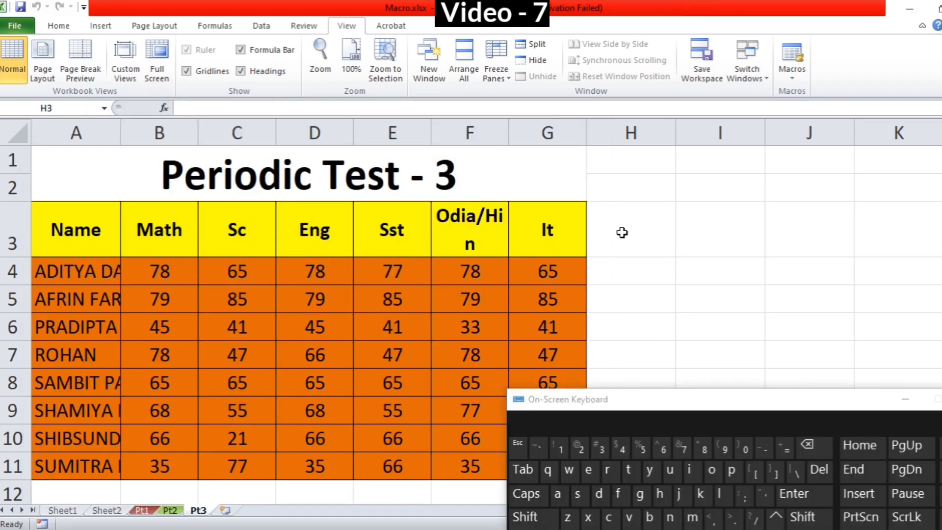
{"action": "left_click", "coordinate": [622, 233]}
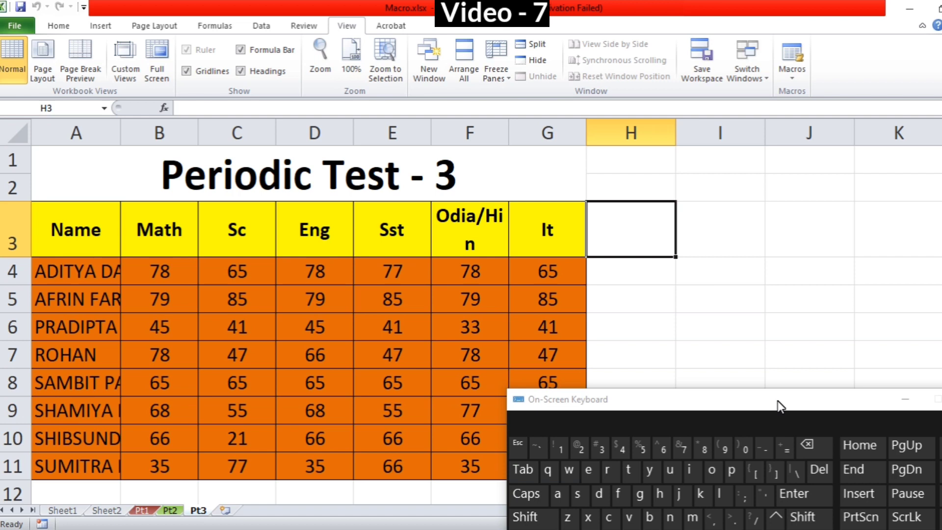
{"action": "left_click_drag", "start_coordinate": [778, 402], "coordinate": [736, 321]}
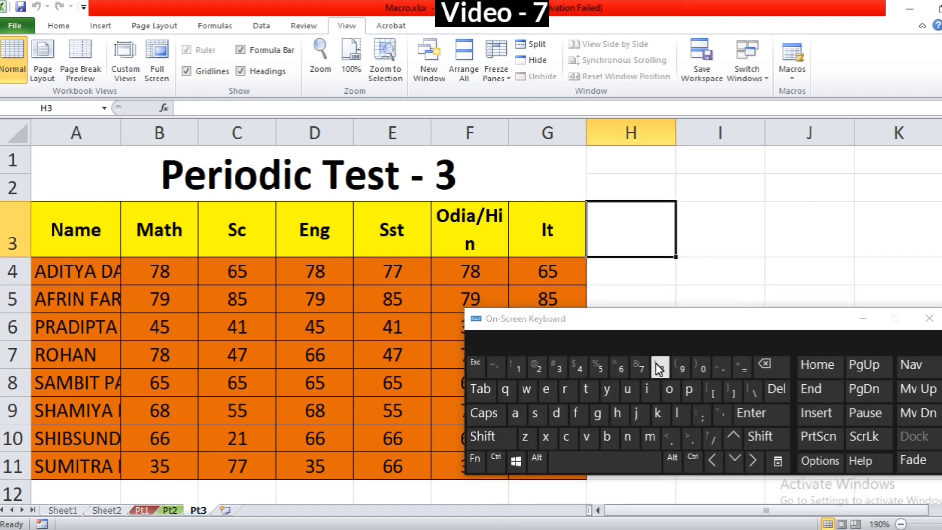
Run macro pt at H3 on Pt3 using the On-Screen Keyboard, and minimise the keyboard.
{"action": "key", "text": "ctrl"}
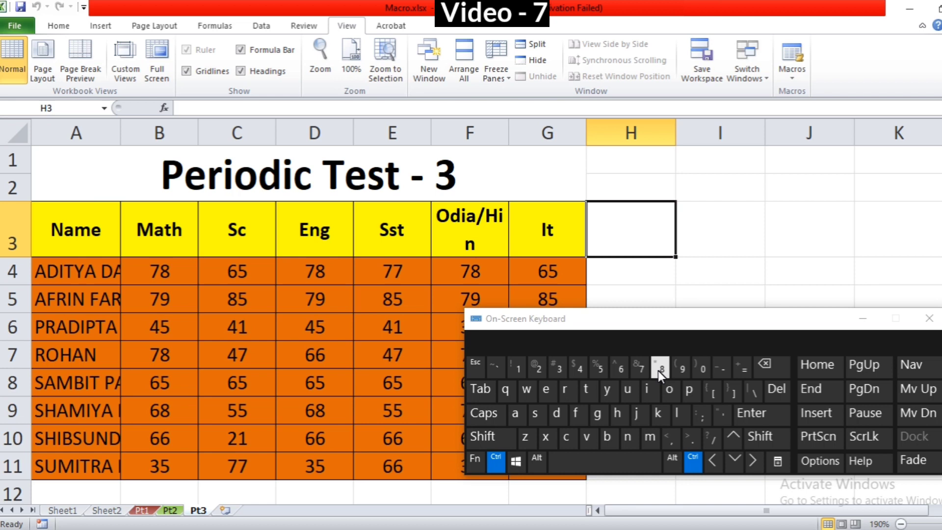
{"action": "left_click", "coordinate": [690, 391]}
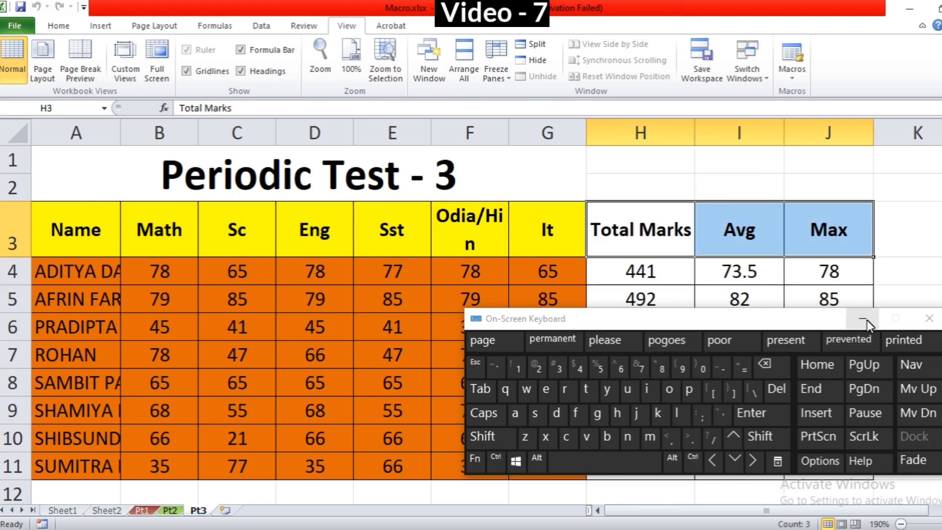
{"action": "left_click", "coordinate": [863, 320]}
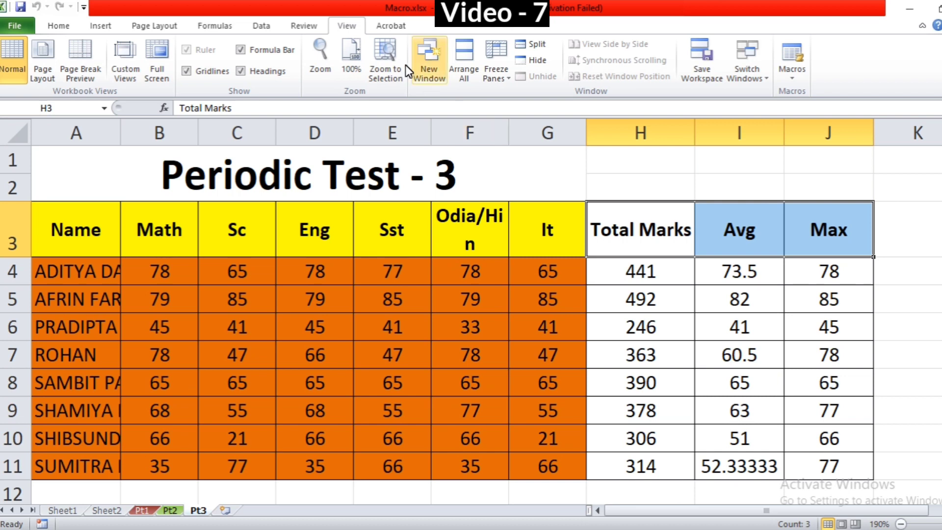
Run macro pt once more on Pt3 by choosing it from the list of saved macros.
{"action": "left_click", "coordinate": [794, 79]}
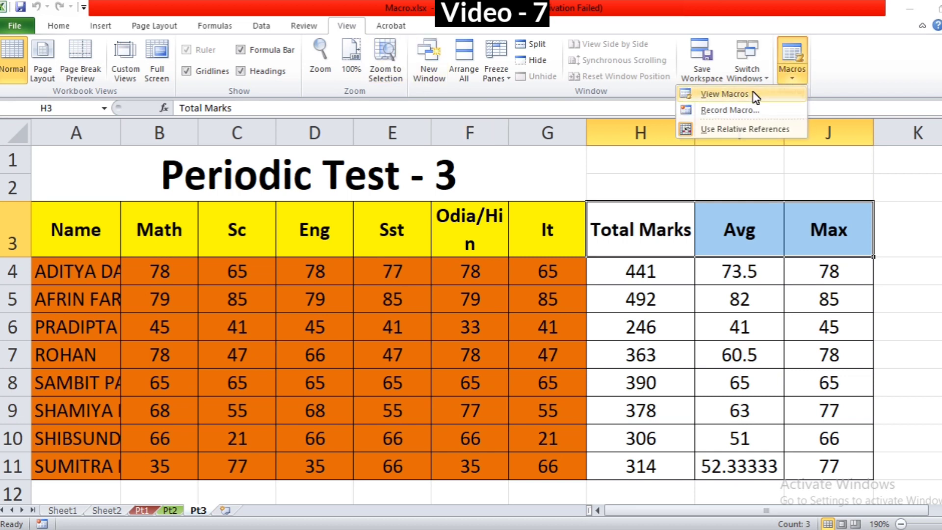
{"action": "left_click", "coordinate": [756, 97]}
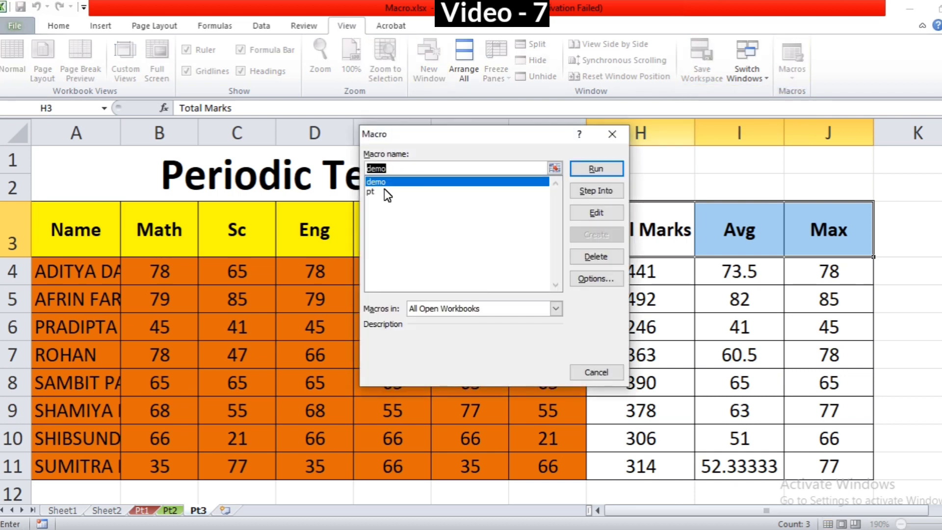
{"action": "left_click", "coordinate": [385, 191]}
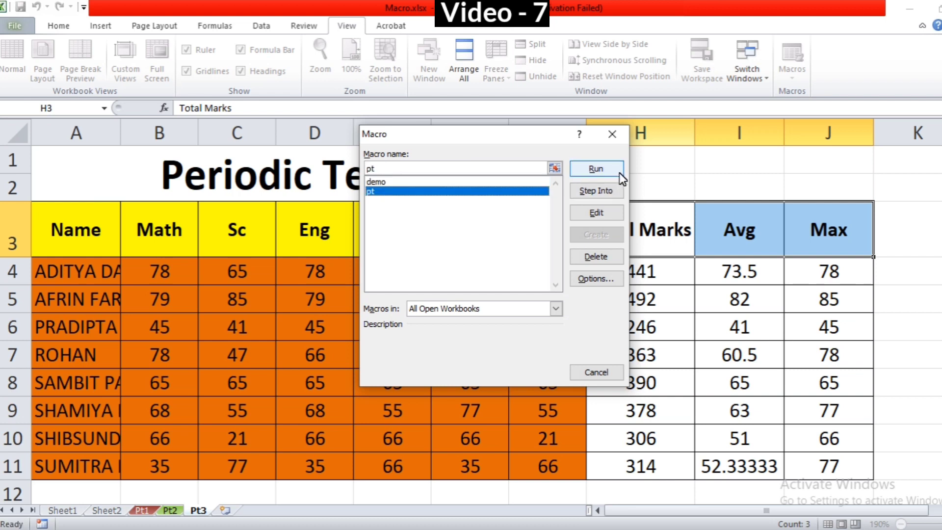
{"action": "left_click", "coordinate": [619, 172]}
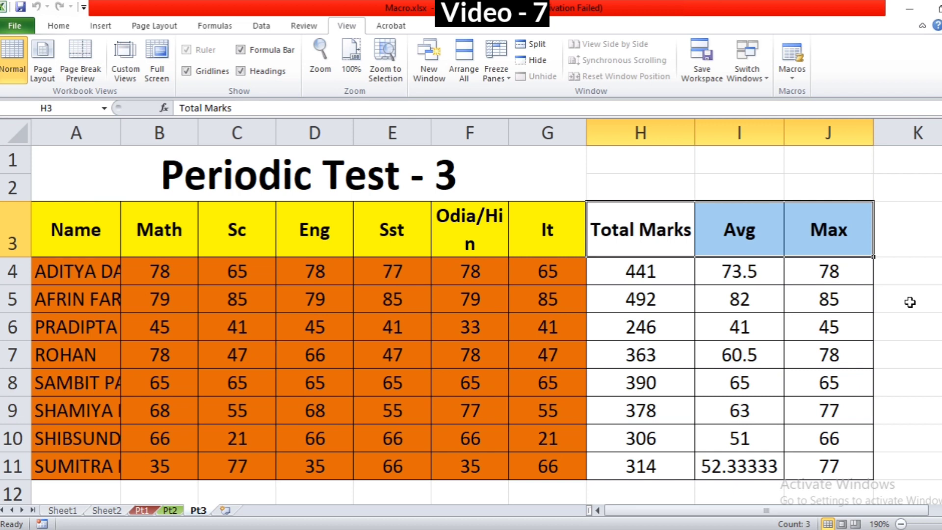
Widen column A on Pt3 to fit the full student names and select the Total Marks heading in H3.
{"action": "left_click_drag", "start_coordinate": [120, 135], "coordinate": [206, 143]}
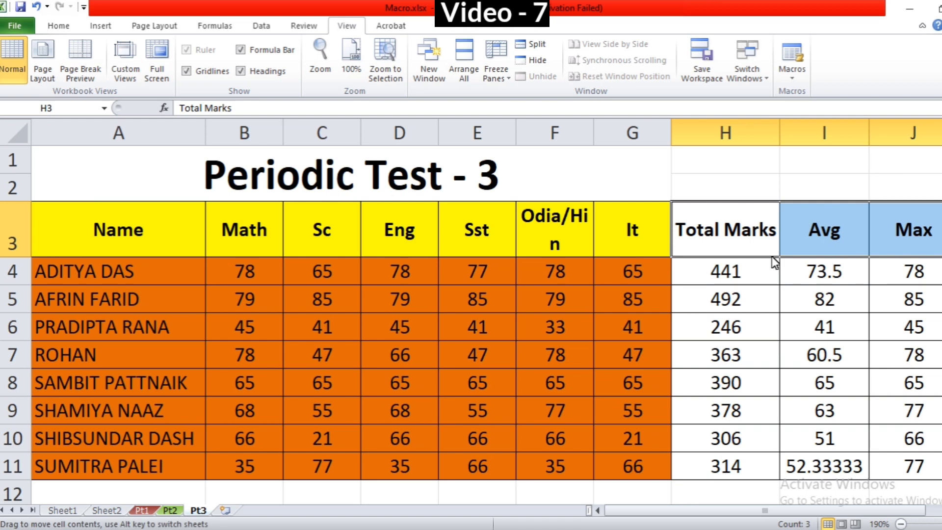
{"action": "left_click", "coordinate": [749, 230]}
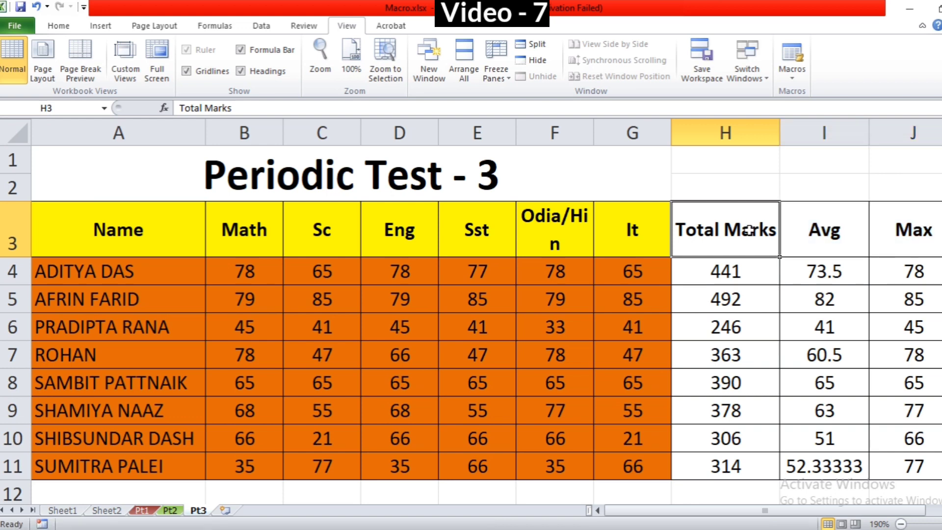